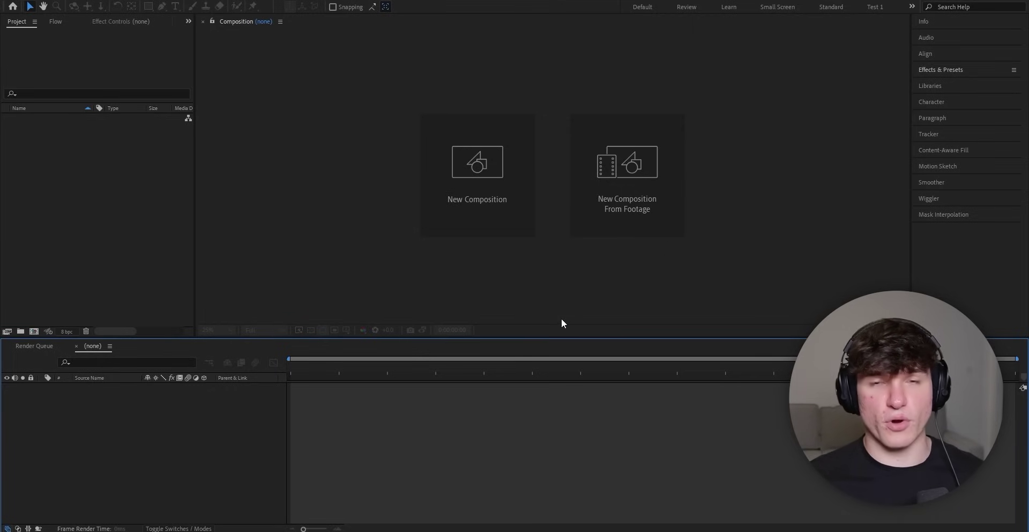
- Create a 1080 × 1080 px composition at 60 fps with a duration of 0:00:30:00
left_click(480, 203)
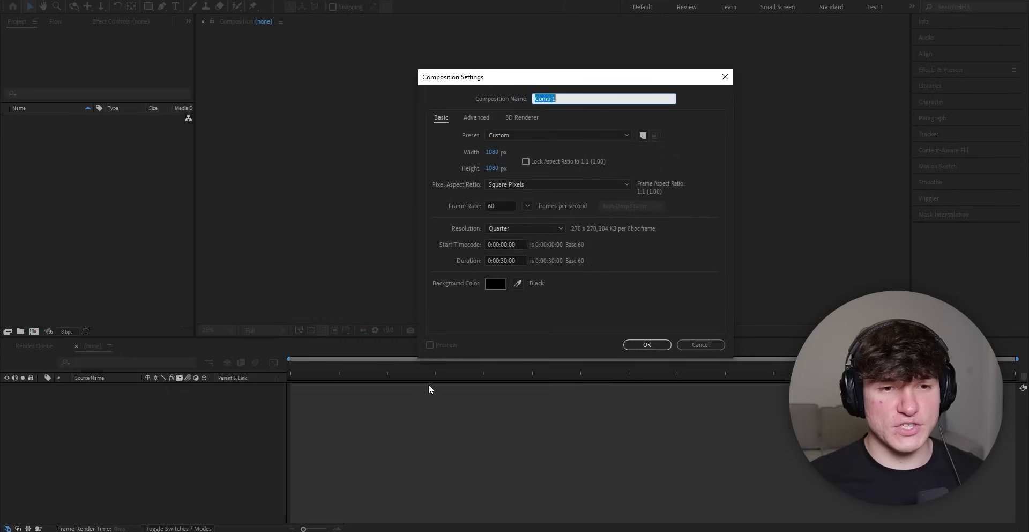
left_click(530, 141)
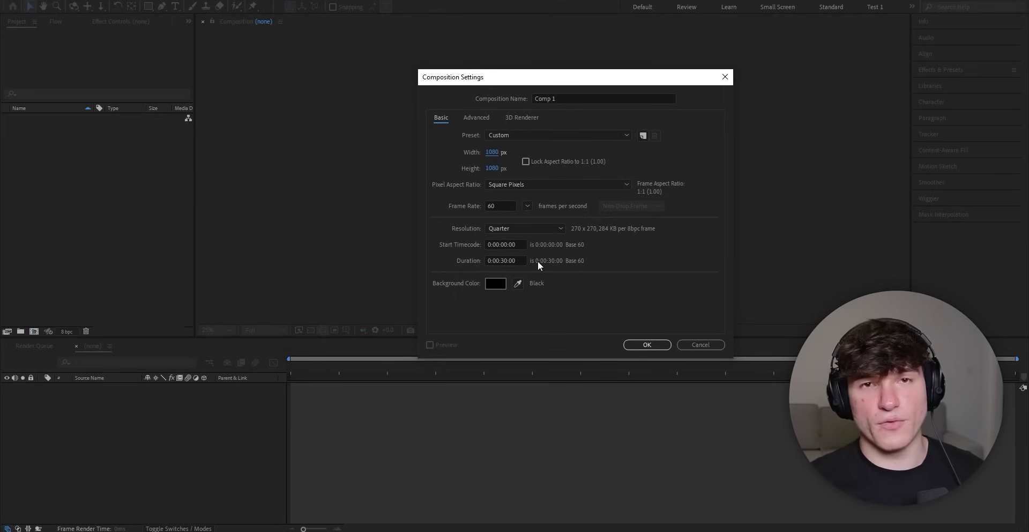
left_click(653, 347)
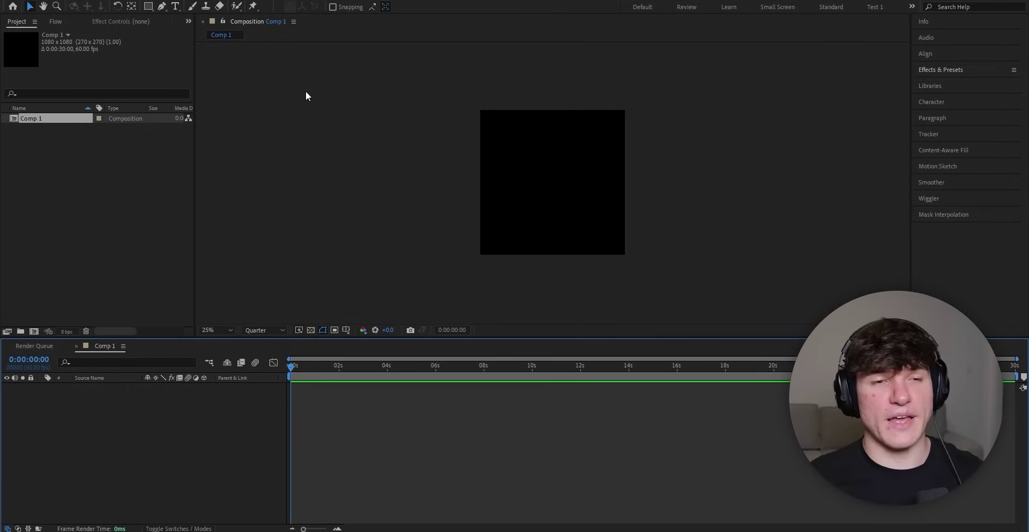
- Import the Homolander video and the Sound audio file as footage and add both as layers to Comp 1
left_click(12, 2)
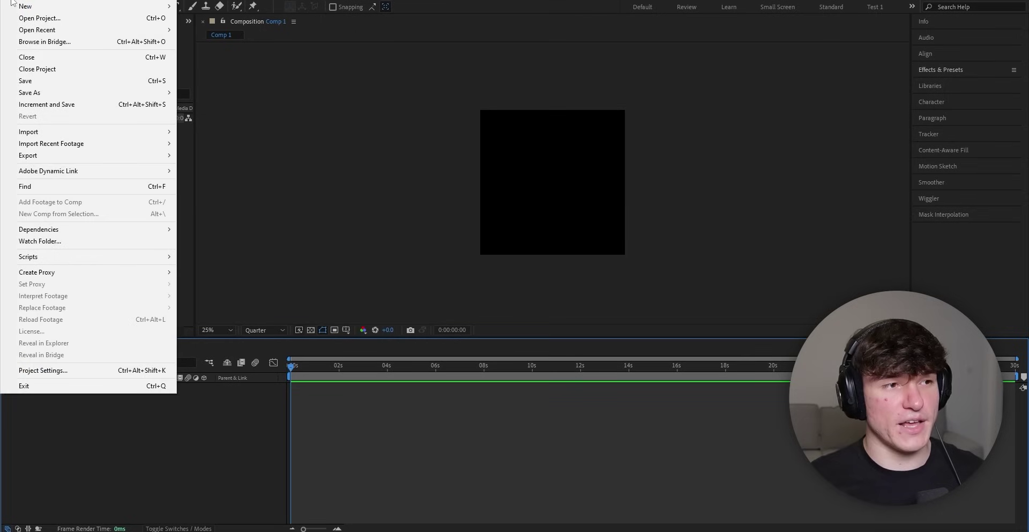
mouse_move(104, 128)
left_click(187, 130)
left_click_drag(400, 143, 375, 92)
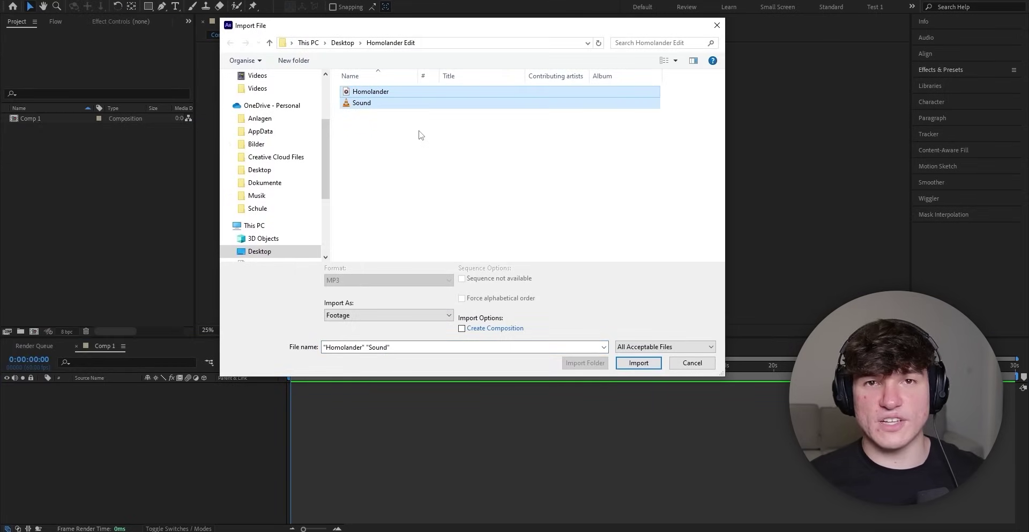
left_click(638, 362)
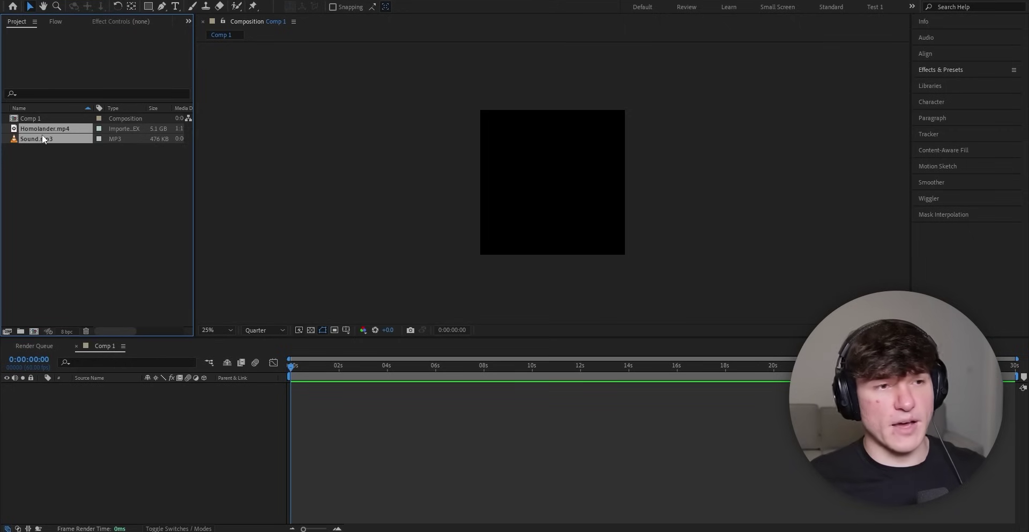
left_click_drag(40, 131, 252, 404)
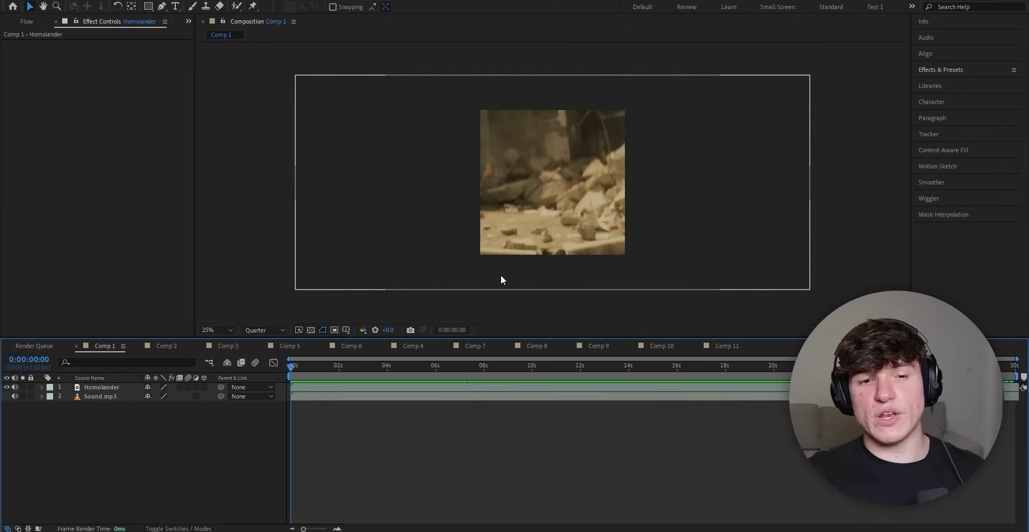
- Mute the audio of the Homolander layer
left_click_drag(380, 368, 408, 381)
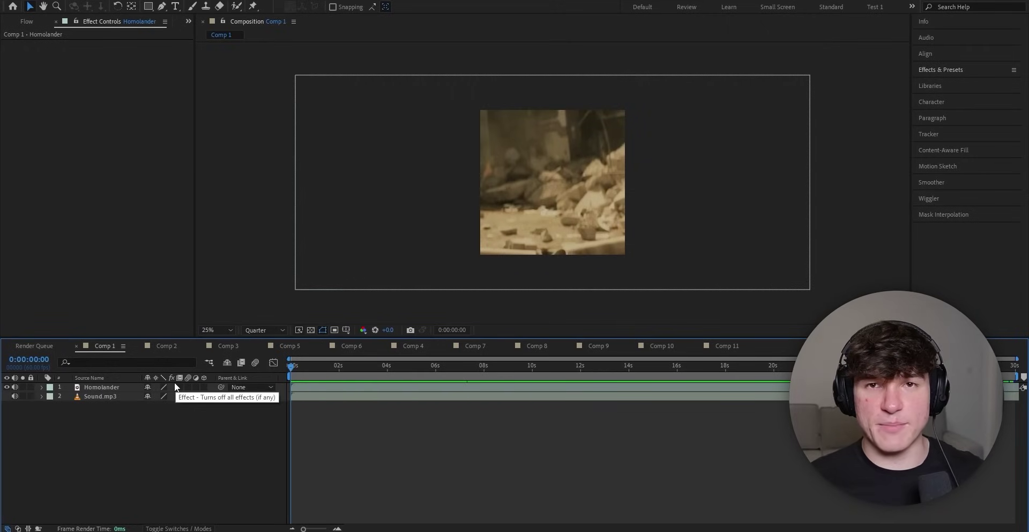
left_click(108, 379)
left_click(108, 381)
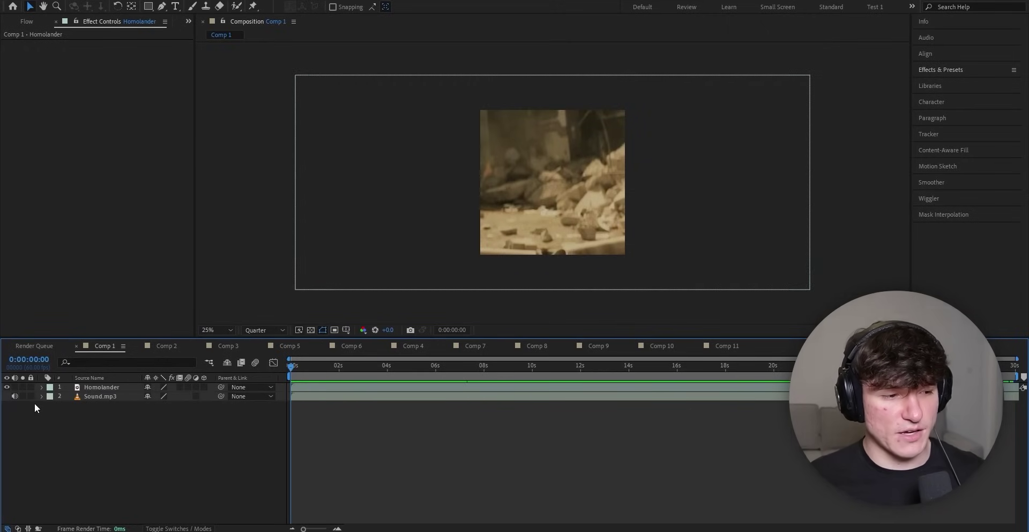
- Convert the audio of the Sound.mp3 layer to keyframes
right_click(606, 399)
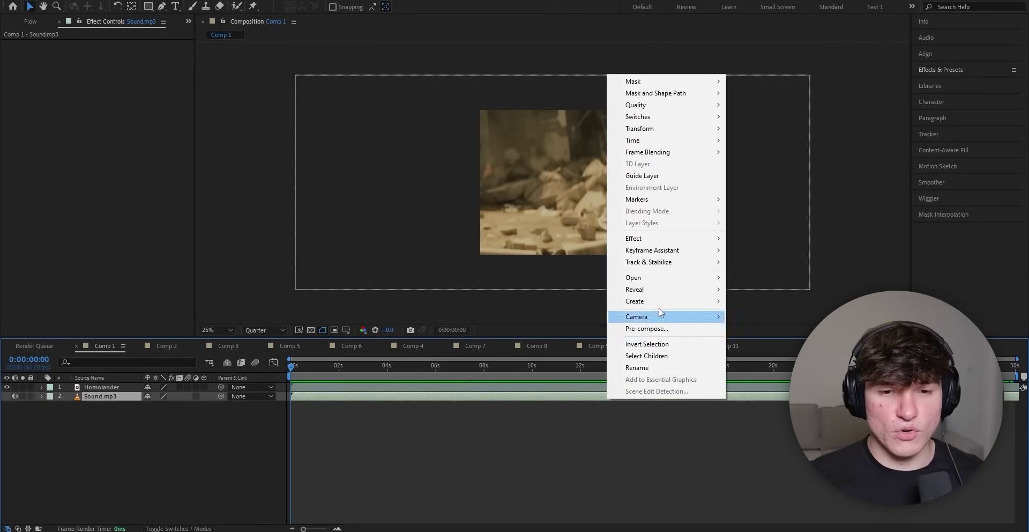
mouse_move(669, 250)
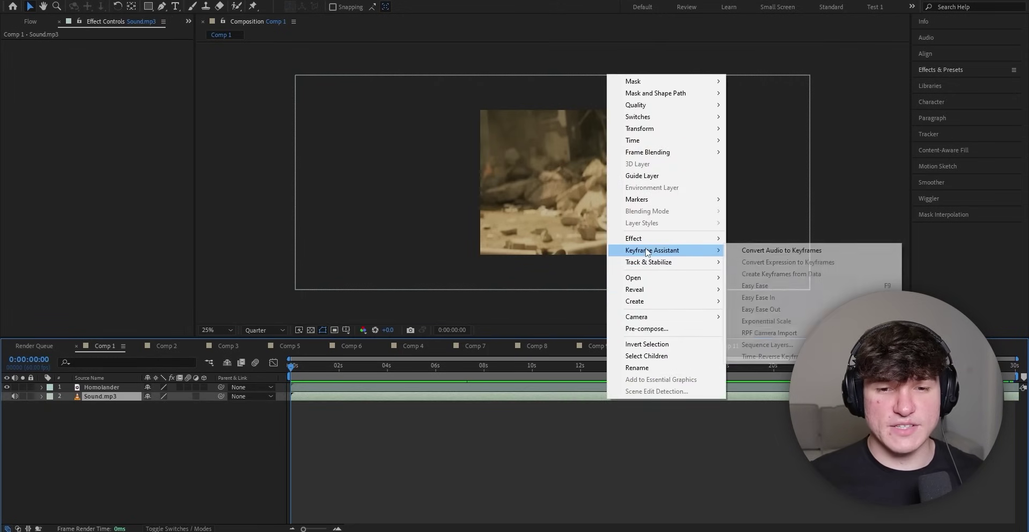
left_click(765, 250)
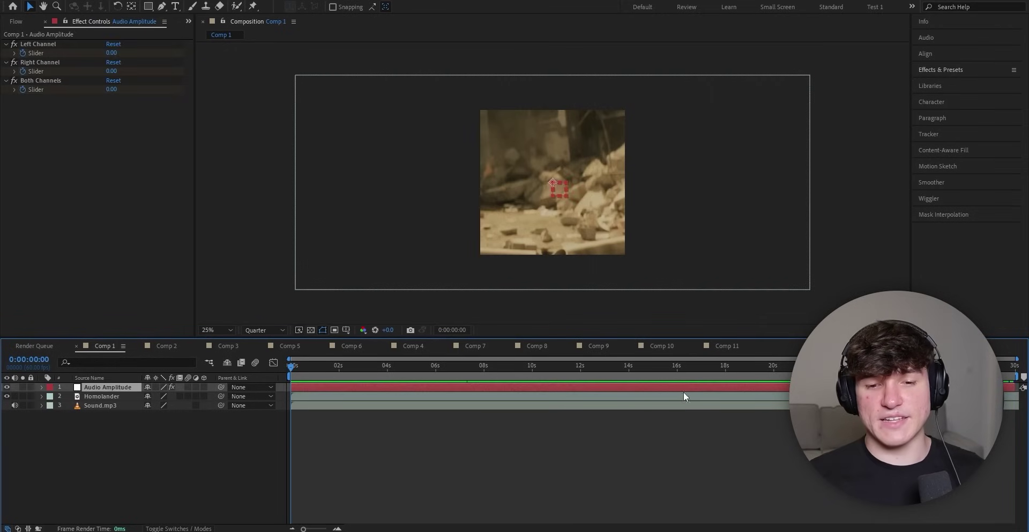
- Reveal the Audio Amplitude layer's keyframes and show the Both Channels slider curve in the Graph Editor
key("u")
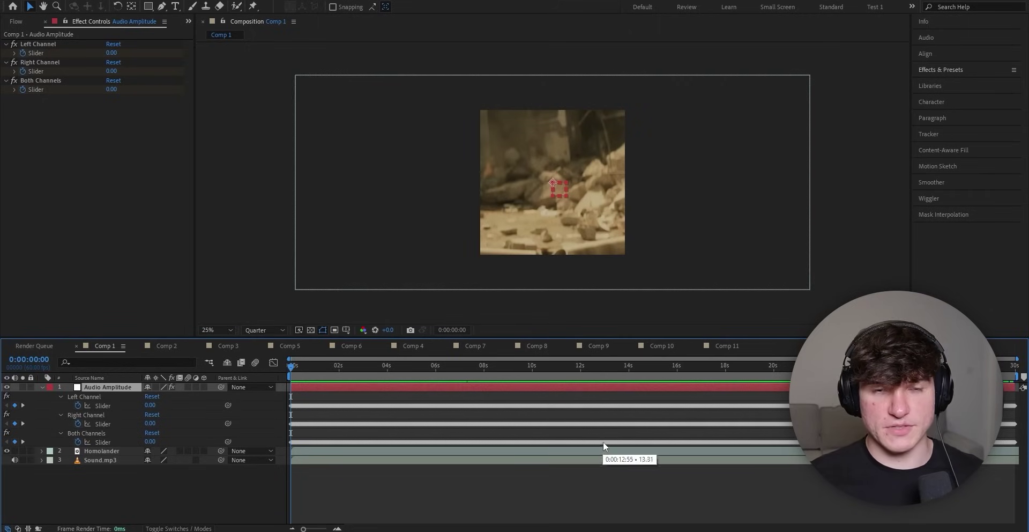
left_click(196, 440)
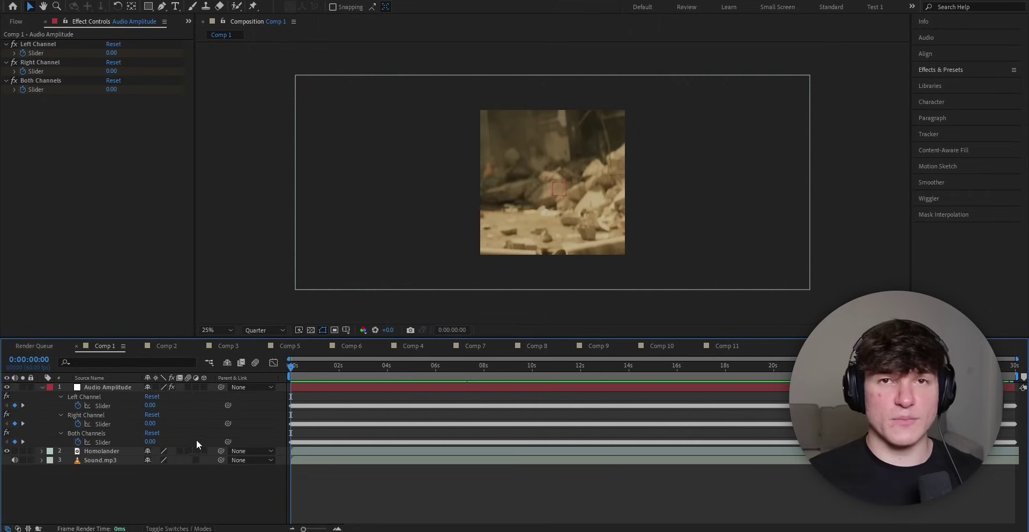
left_click(102, 441)
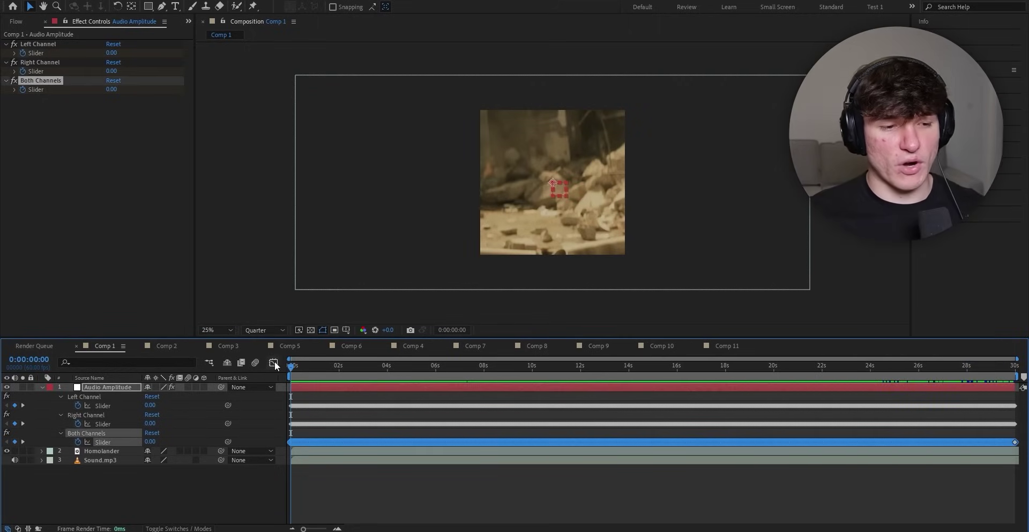
left_click(274, 363)
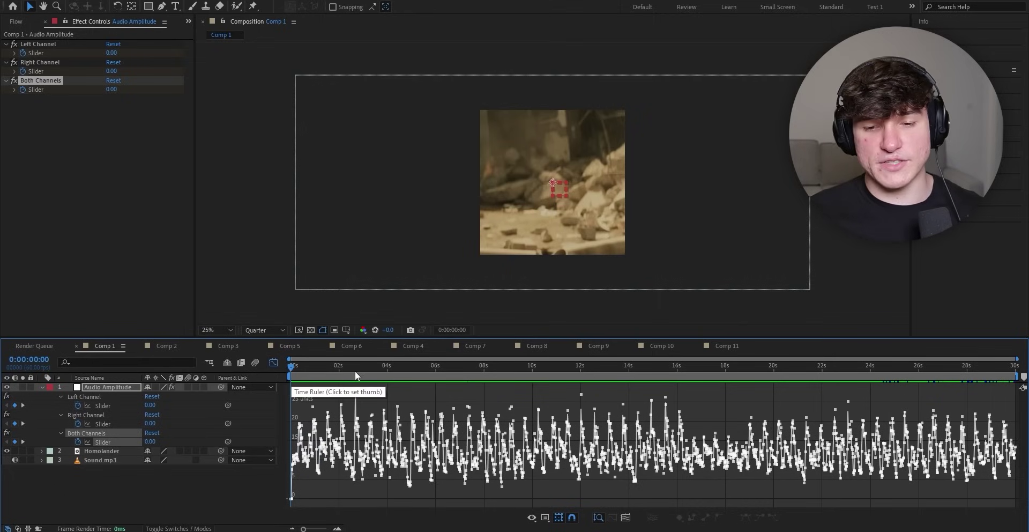
- Place a composition marker at 0:00:19:00, on the amplitude peak of the first beat after the quiet section
left_click(718, 378)
left_click_drag(718, 377, 748, 376)
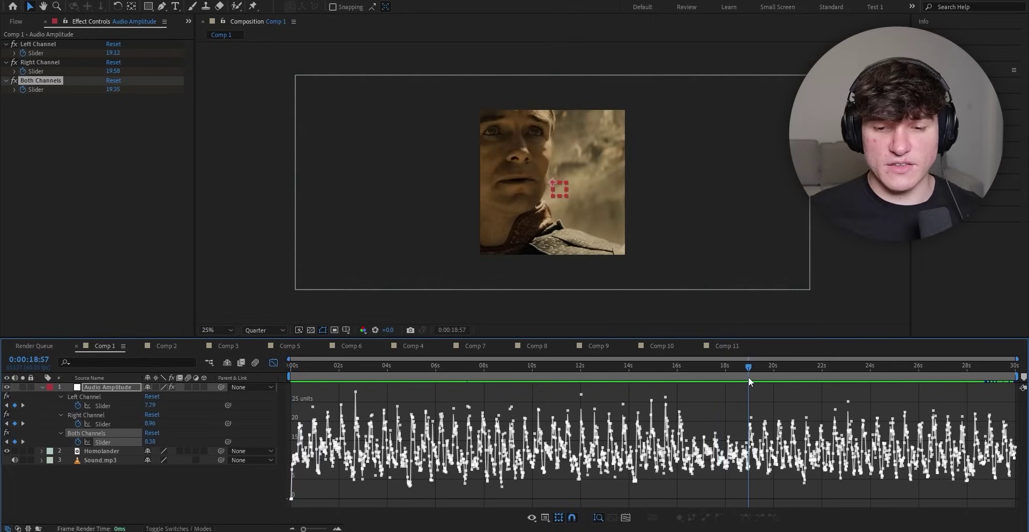
scroll(684, 427, "up", 3)
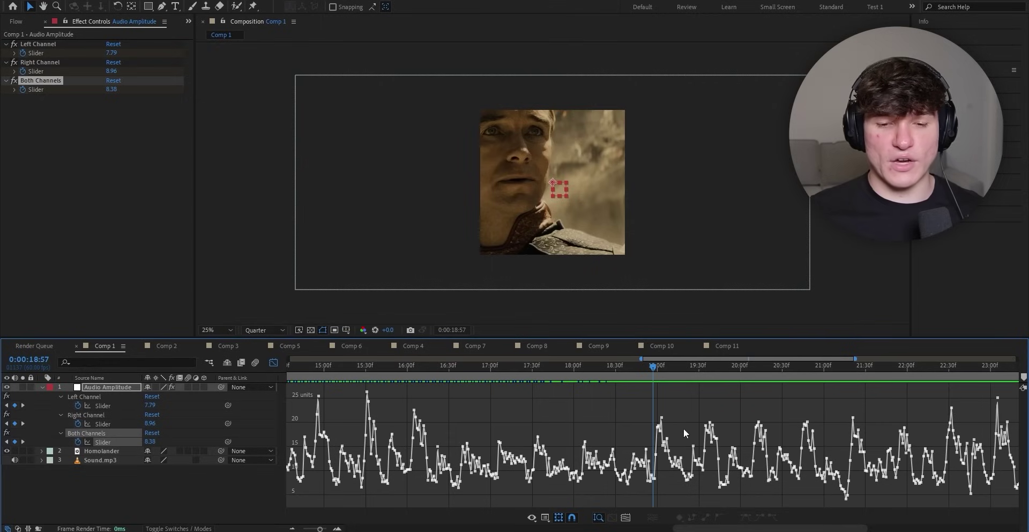
mouse_move(708, 420)
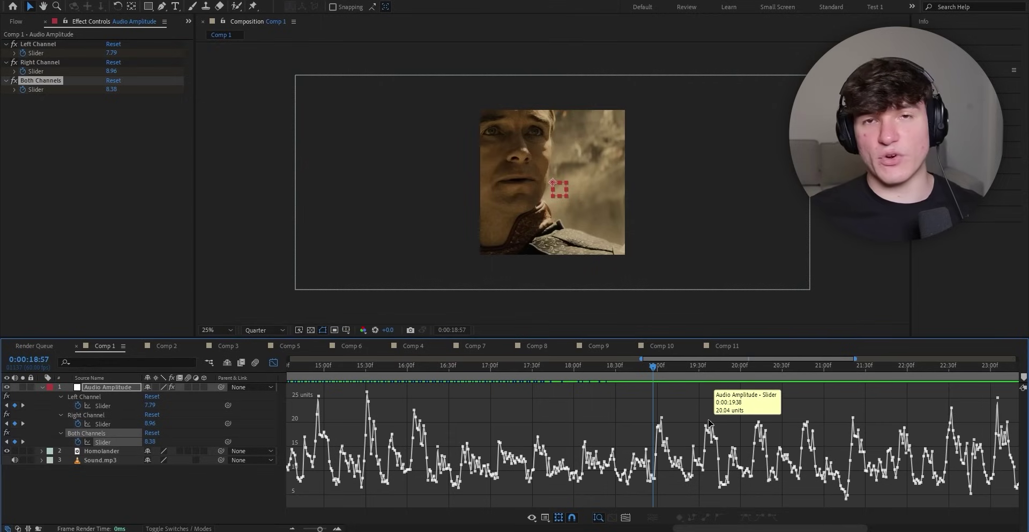
left_click(655, 367)
left_click(656, 366)
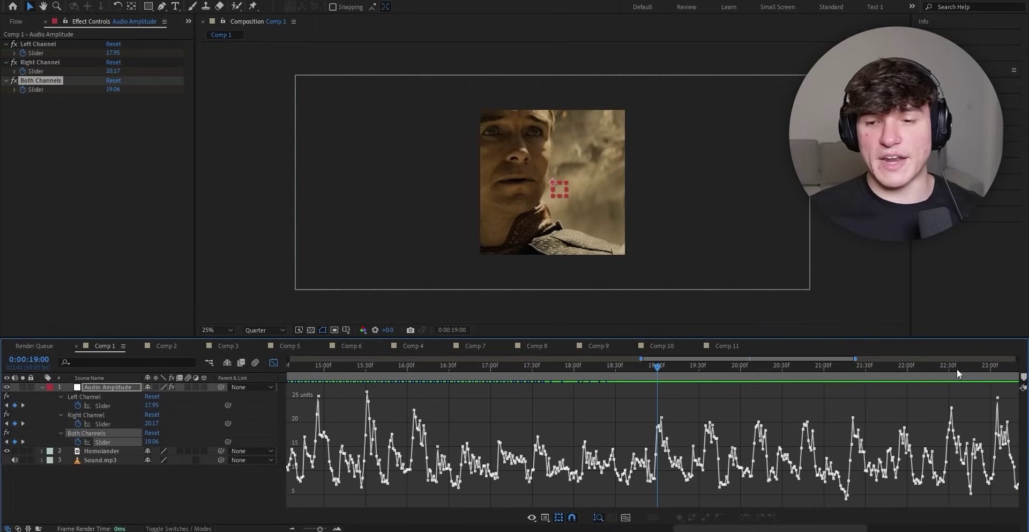
left_click_drag(1023, 378, 661, 377)
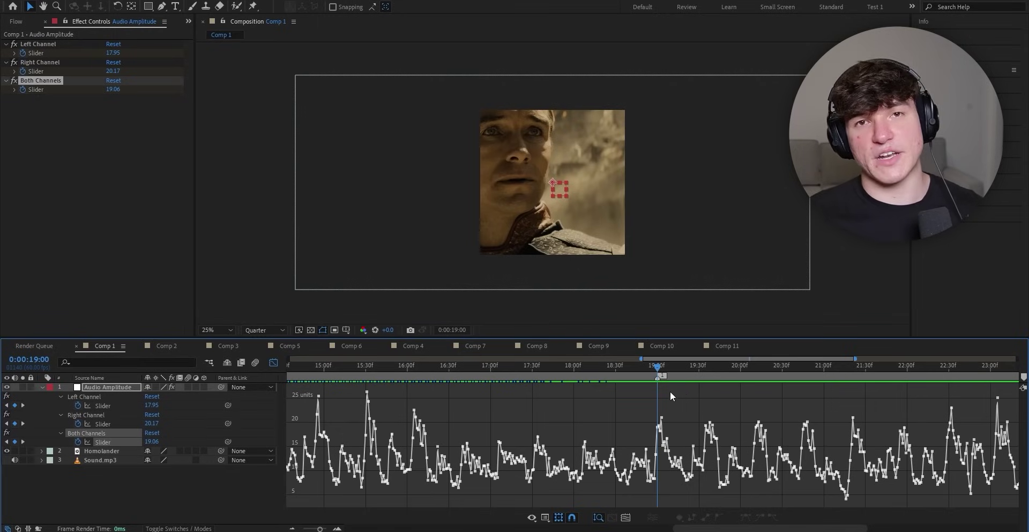
- Add a second composition marker at the next amplitude peak, at 0:00:19:35
left_click(705, 371)
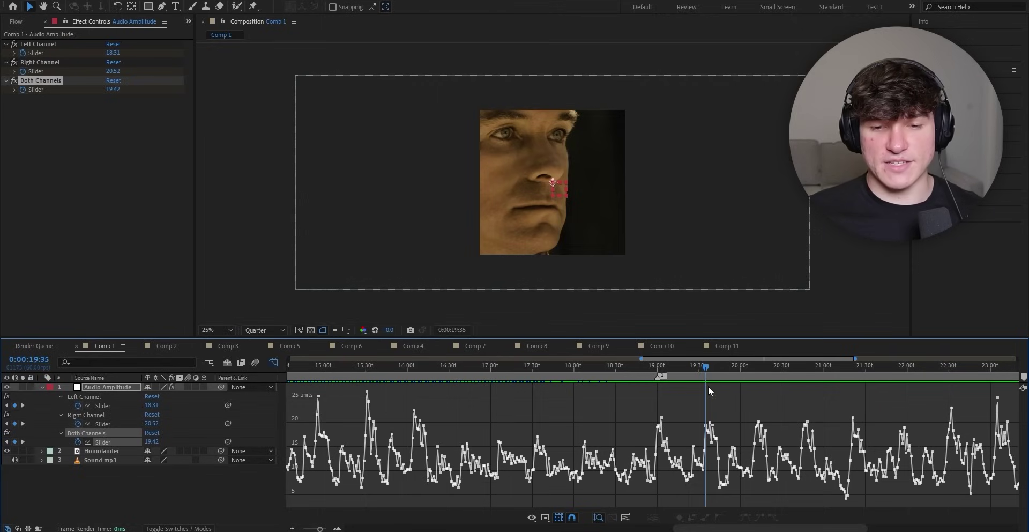
left_click(1023, 377)
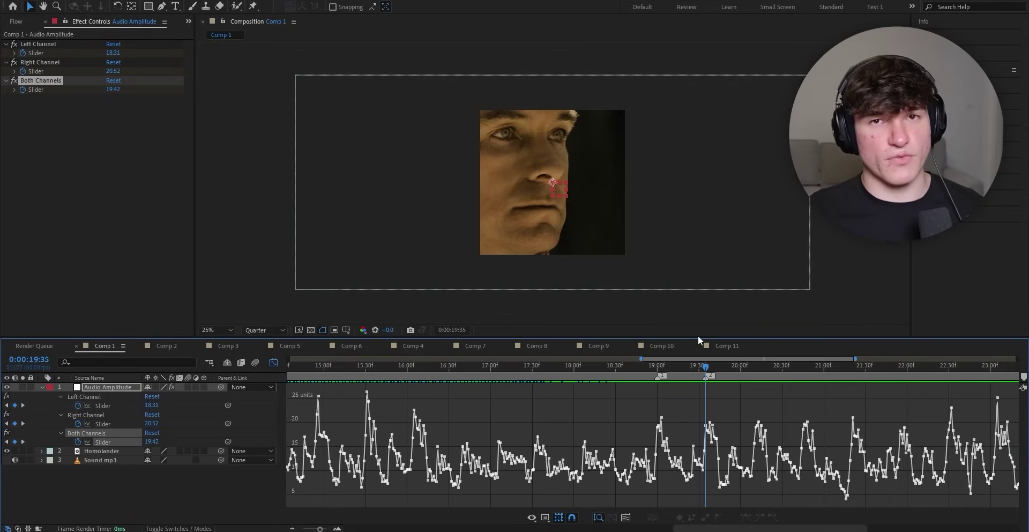
- Close Comp 1, leave the Graph Editor in Comp 2 and delete its Audio Amplitude layer
key("ctrl+w")
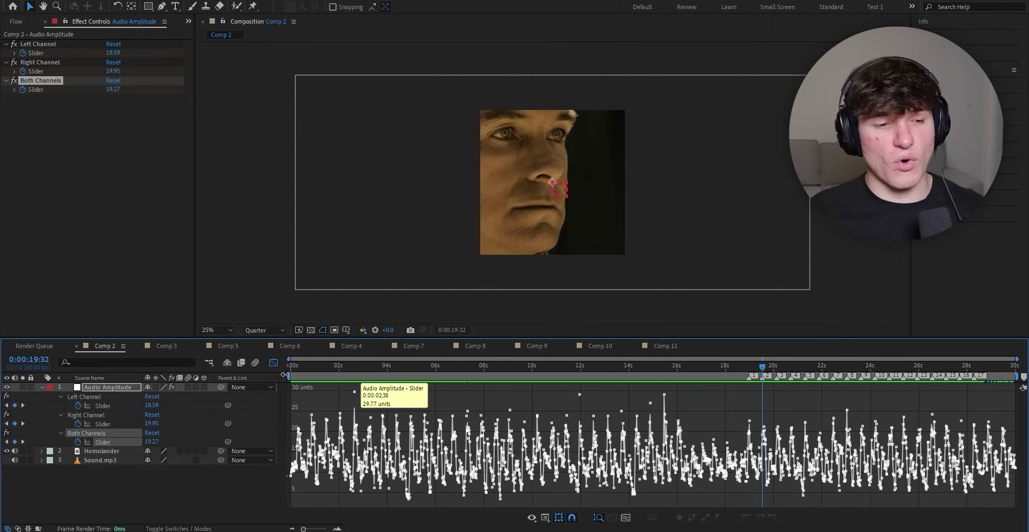
left_click(274, 363)
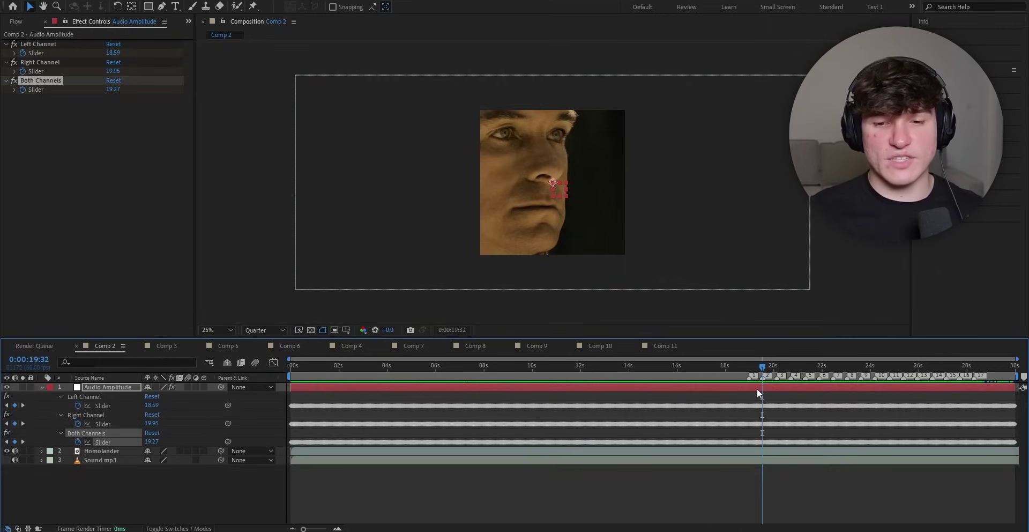
left_click(757, 388)
key("Delete")
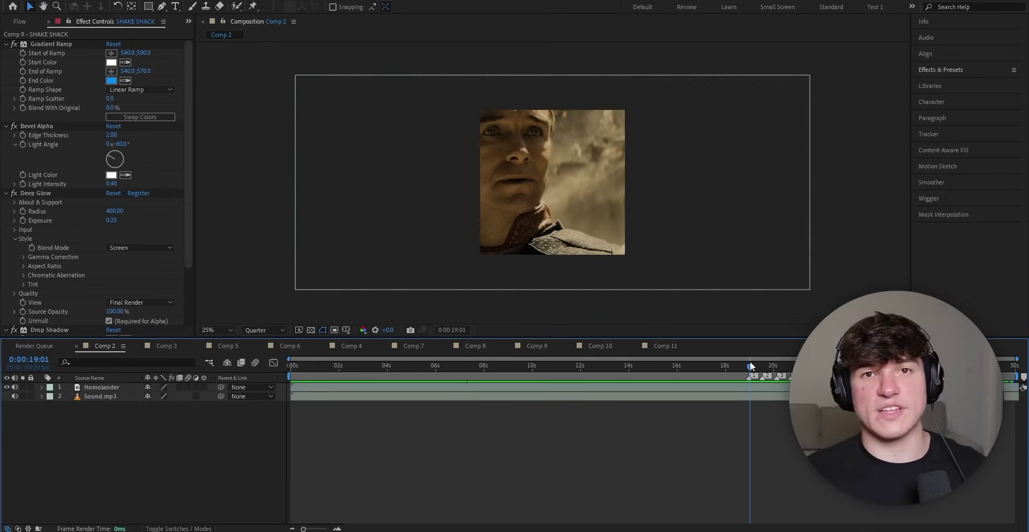
- Scale the Homolander layer to 68% to fit the frame height, and undo a trial shift of the footage
left_click_drag(750, 361, 749, 361)
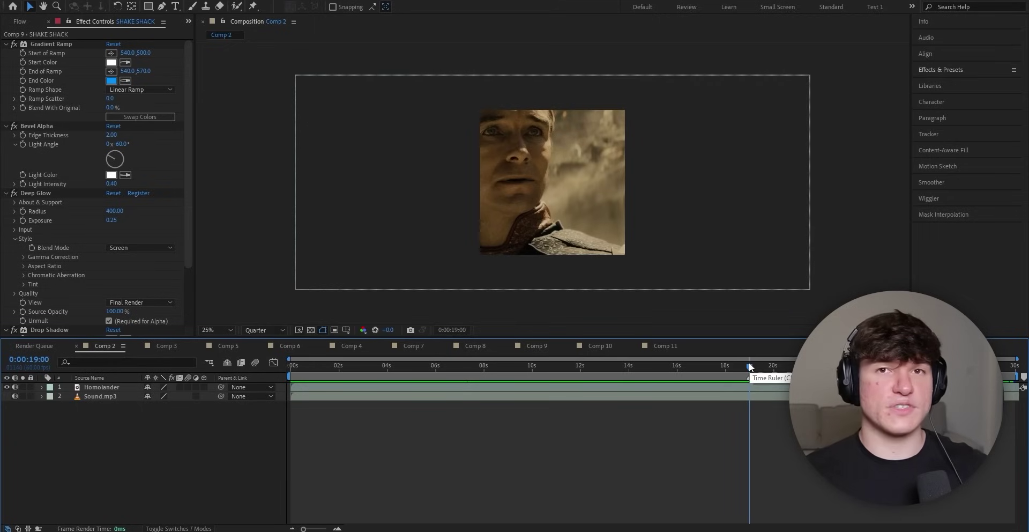
left_click_drag(748, 362, 746, 362)
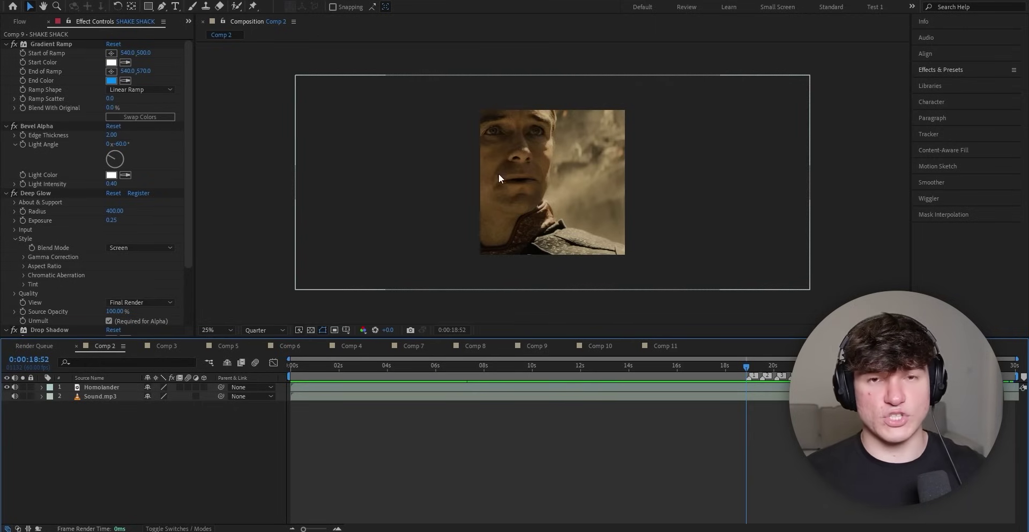
left_click(584, 384)
key("s")
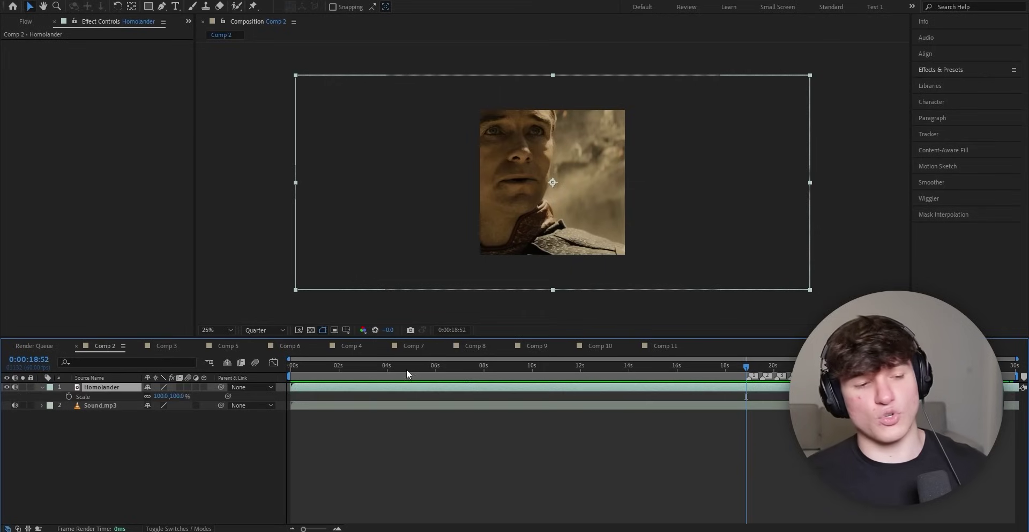
left_click_drag(163, 397, 151, 395)
left_click_drag(758, 268, 636, 259)
key("ctrl+z")
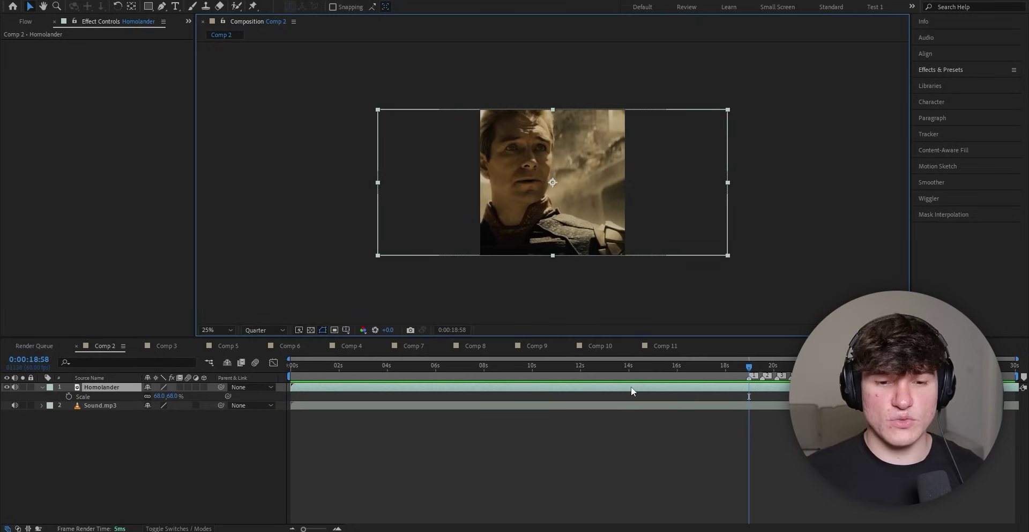
- Set the Homolander layer's In point to 0:04:41:06 in its Layer viewer and close the viewer
double_click(635, 385)
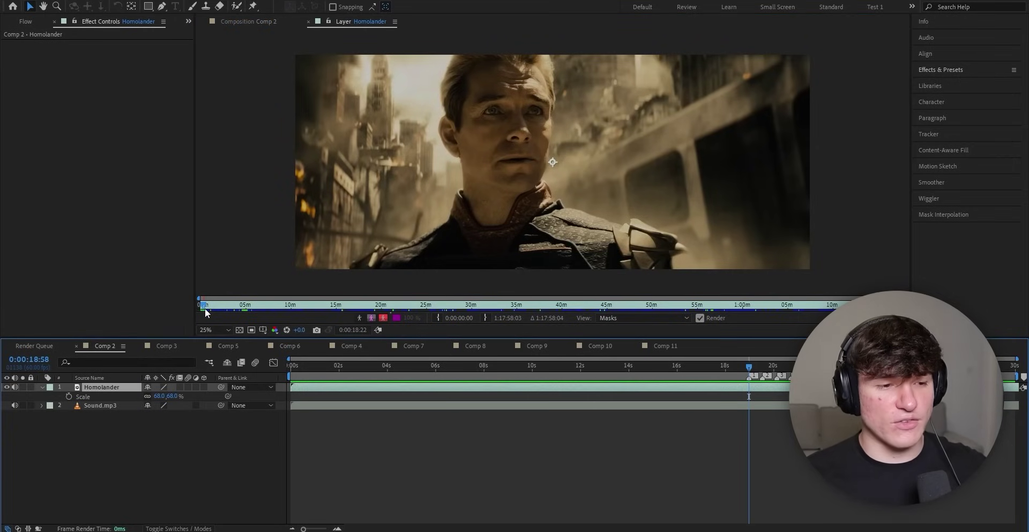
left_click_drag(203, 306, 223, 306)
left_click_drag(225, 308, 242, 306)
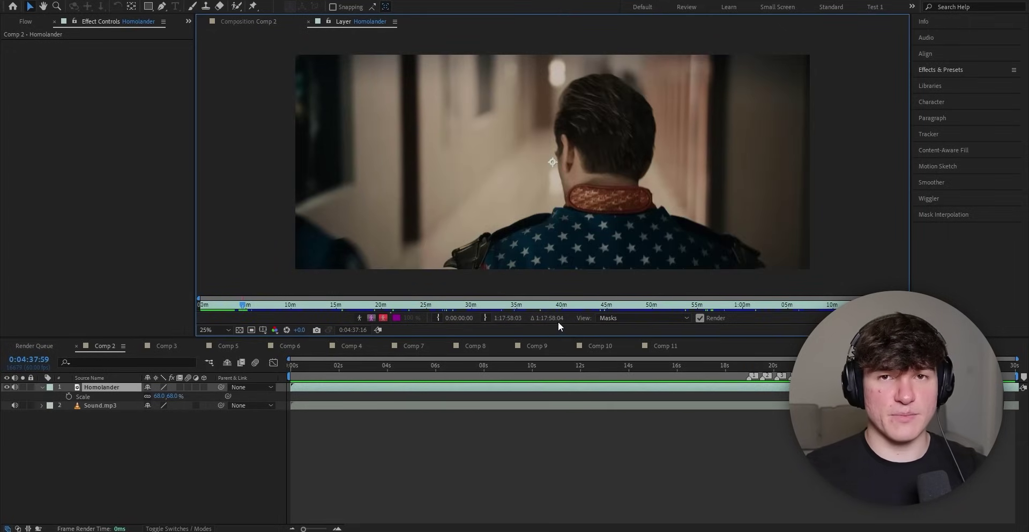
left_click_drag(242, 307, 243, 307)
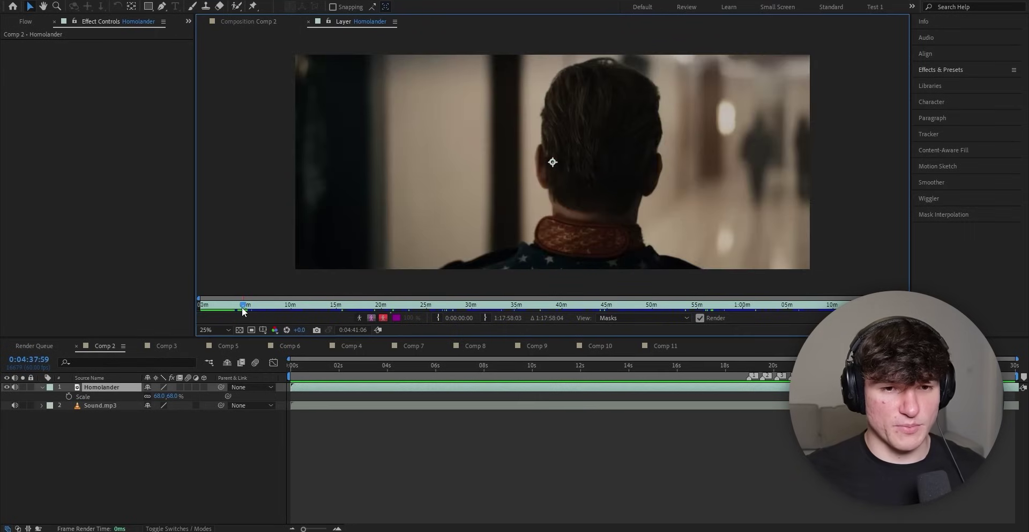
left_click(437, 317)
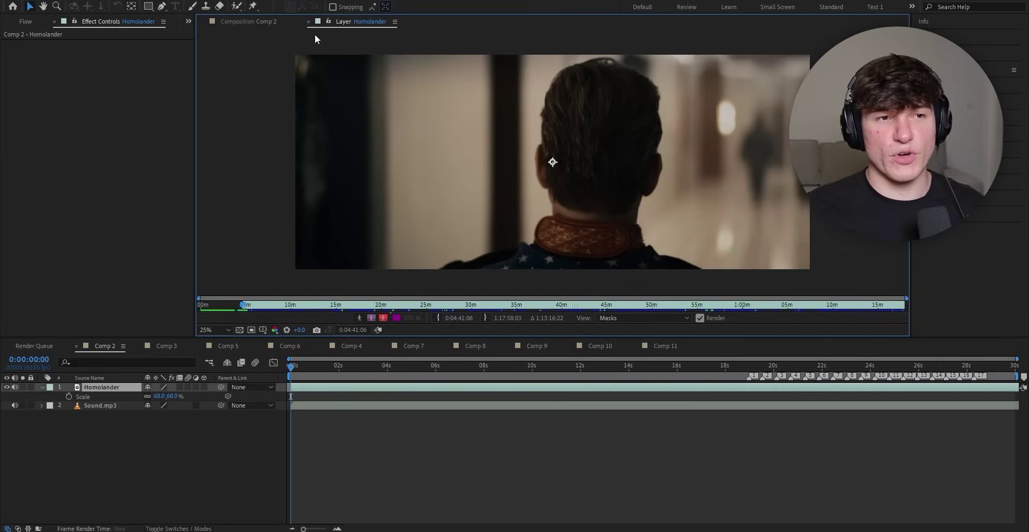
left_click(308, 21)
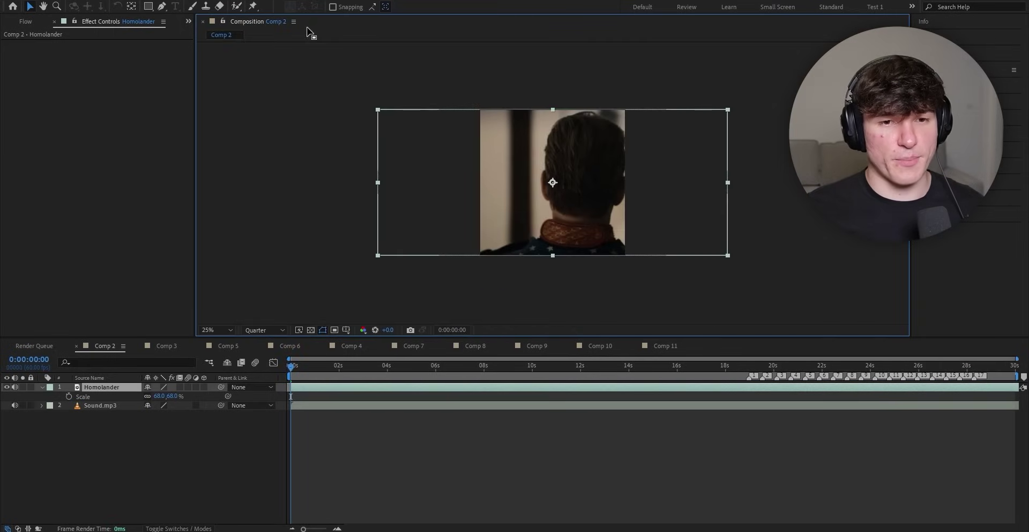
- Split the Homolander layer at the second beat marker, at 0:00:19:32
left_click(352, 367)
left_click_drag(354, 369, 754, 365)
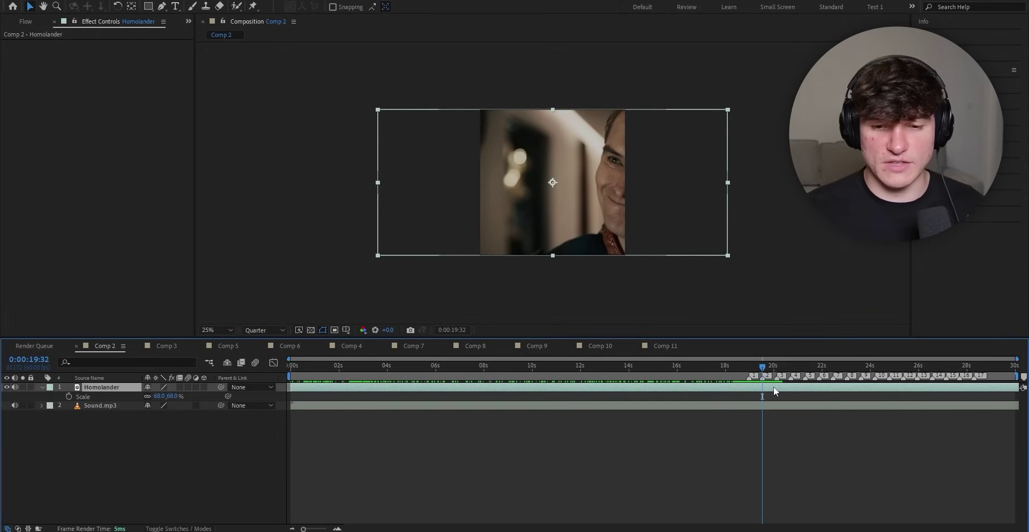
key("ctrl+shift+d")
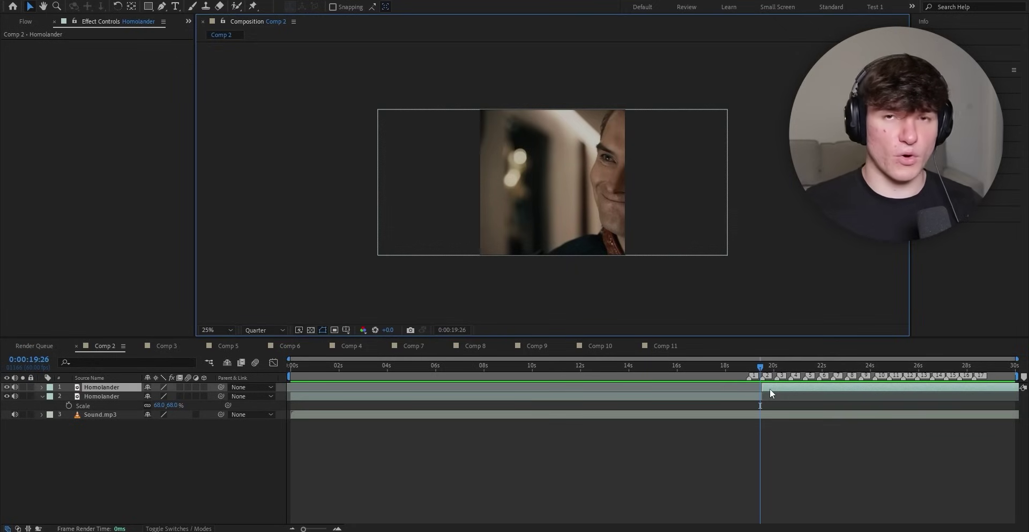
- Set the In point of the new second Homolander clip to 0:21:11:00 in its Layer viewer
double_click(776, 389)
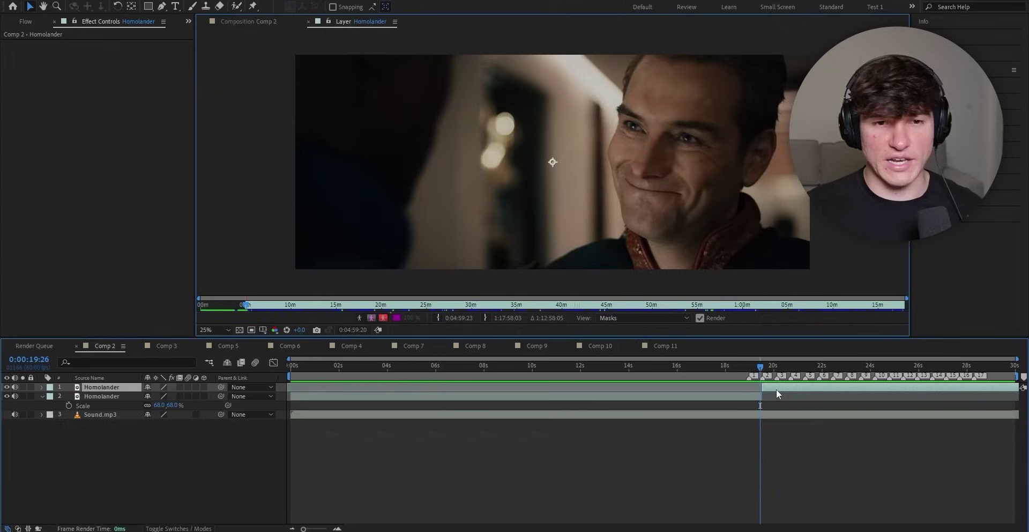
left_click_drag(249, 307, 391, 306)
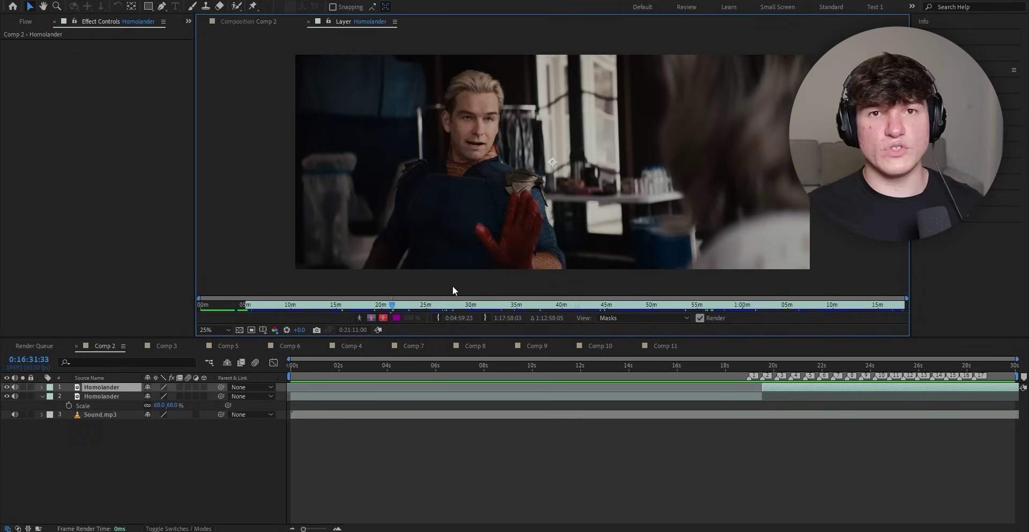
left_click(439, 318)
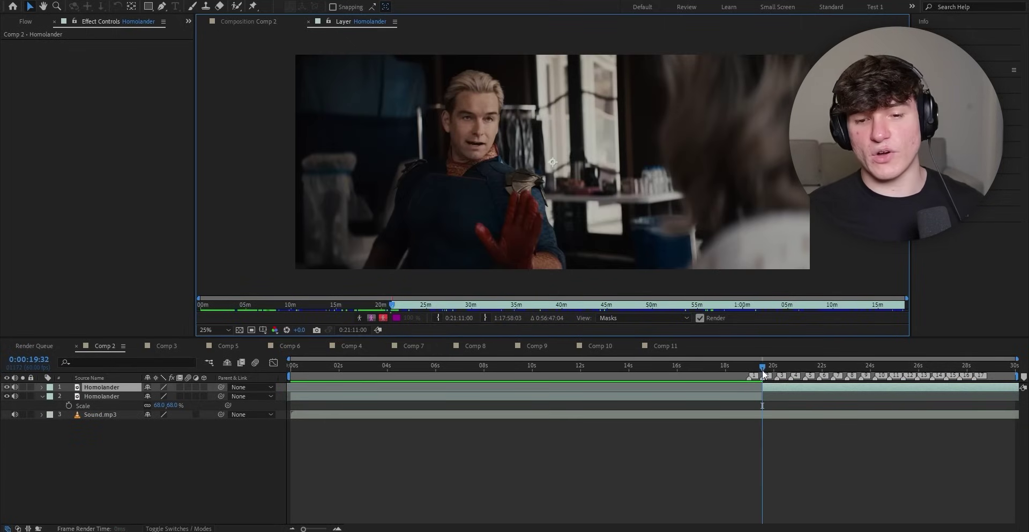
left_click(766, 423)
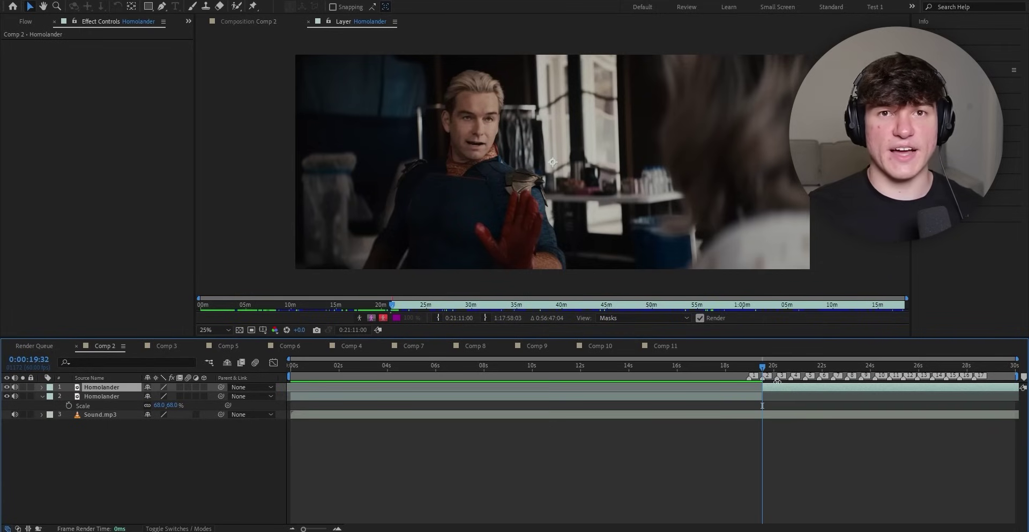
- Go to the third beat marker, at 0:00:20:08, and split the top Homolander layer there
right_click(777, 375)
left_click(802, 412)
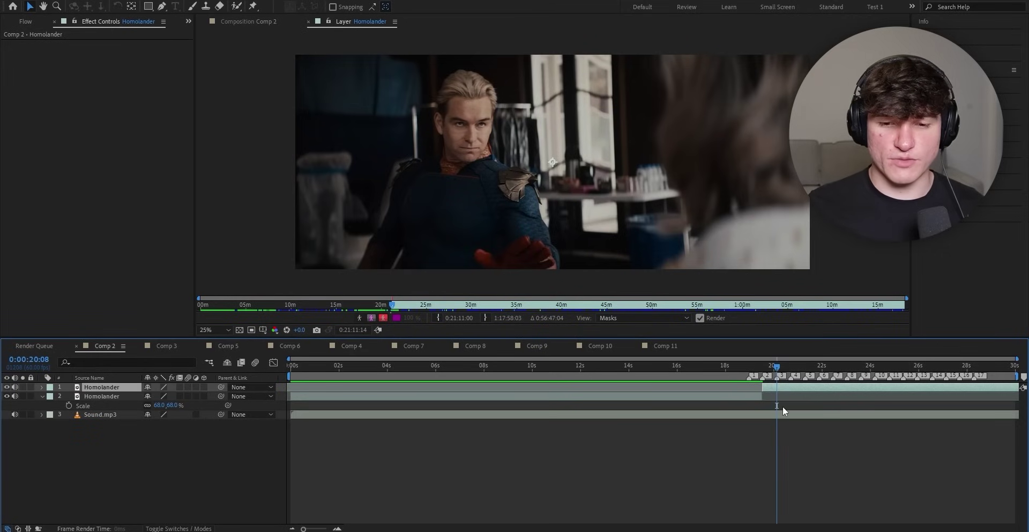
key("ctrl+shift+d")
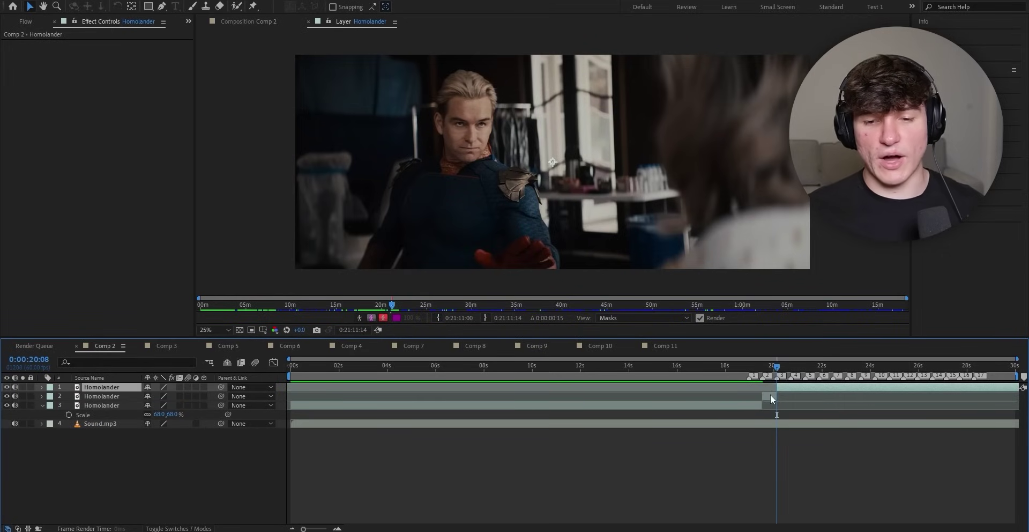
- Set the third Homolander clip's In point to 0:22:57:19 in its Layer viewer and move the current time to the fourth beat marker
left_click(770, 395)
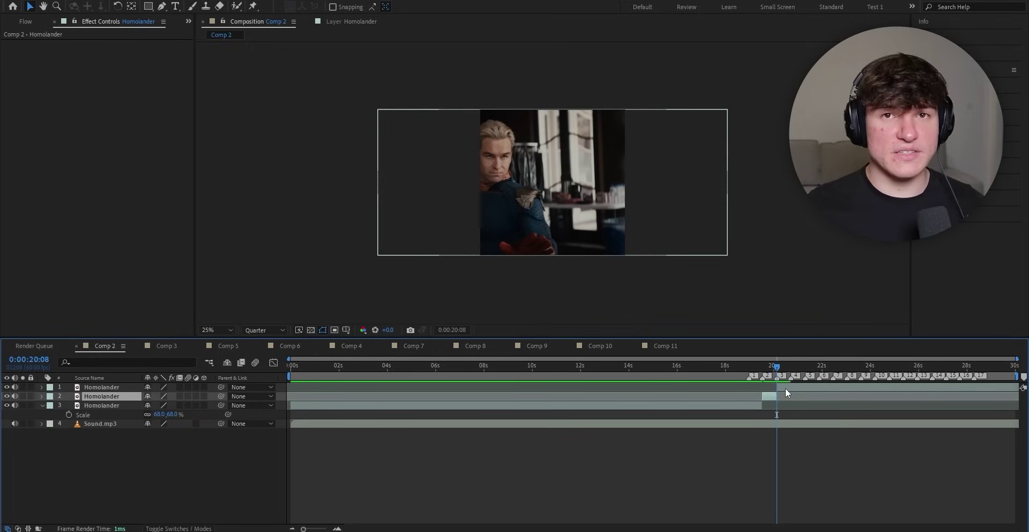
double_click(786, 388)
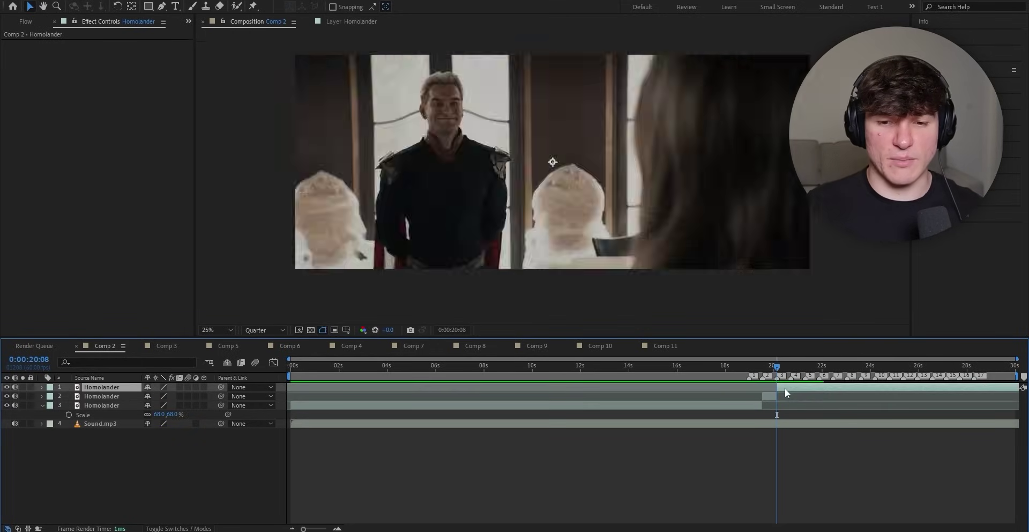
left_click(398, 305)
left_click_drag(398, 306, 407, 310)
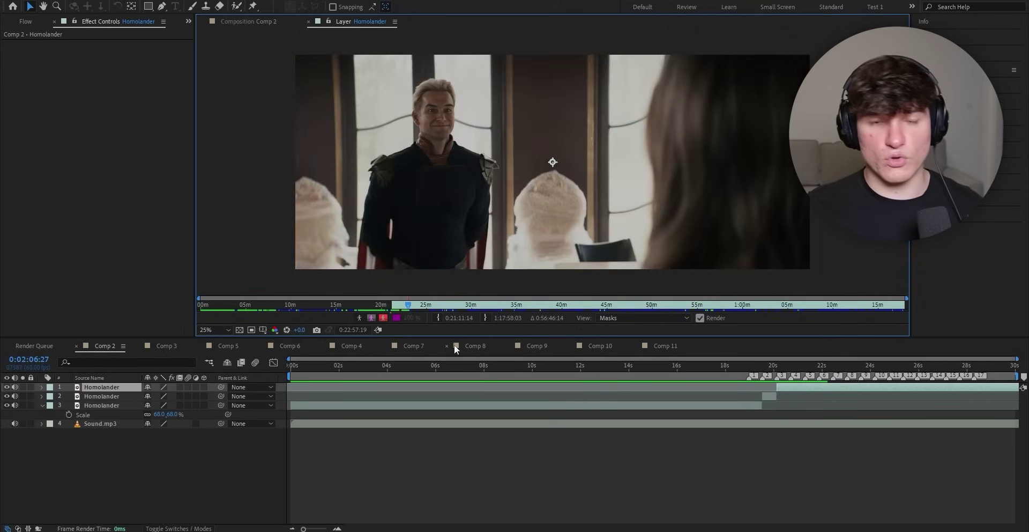
left_click(437, 318)
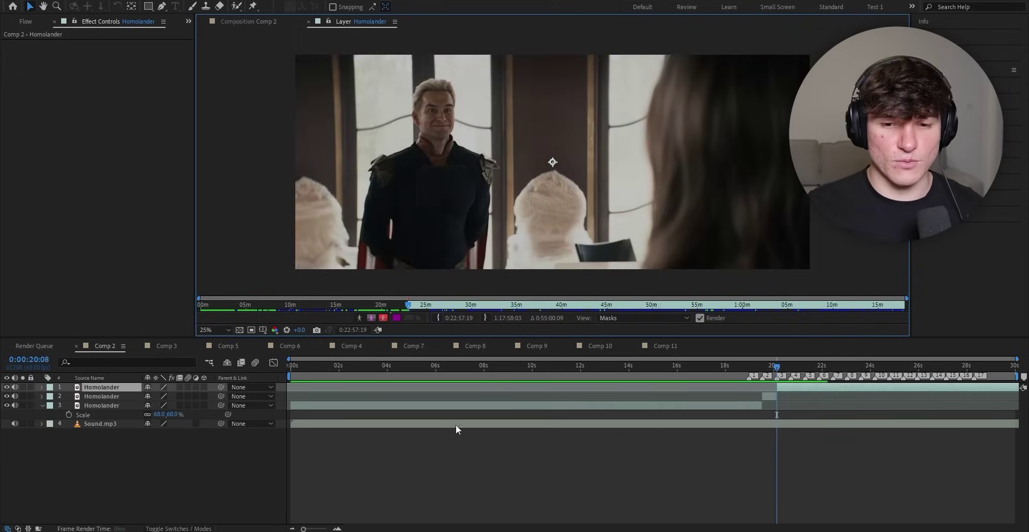
right_click(791, 380)
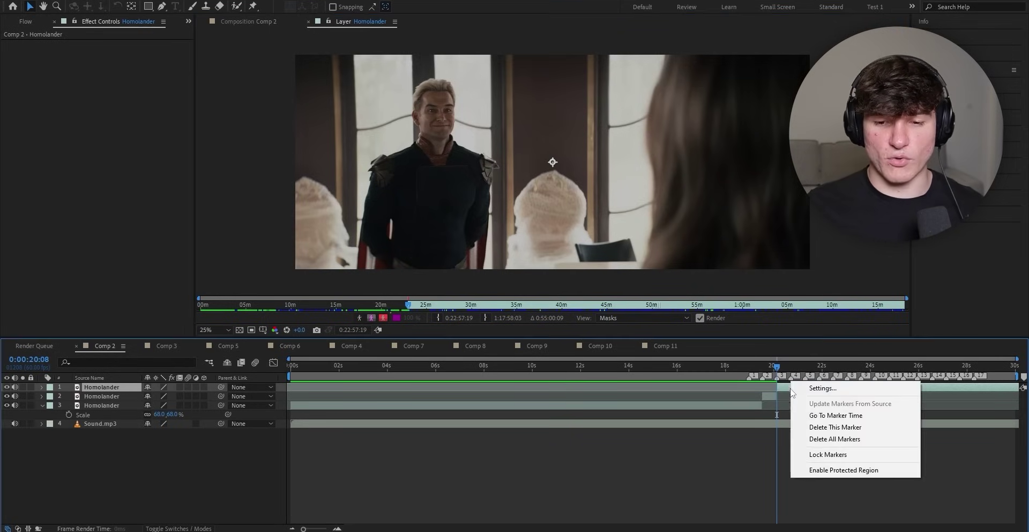
left_click(813, 416)
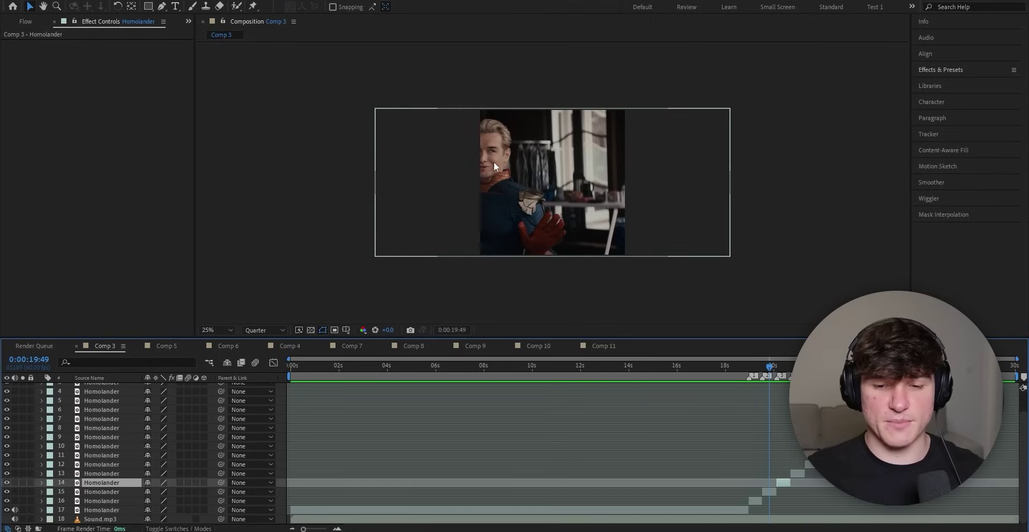
- Open Comp 3's layer 15 Homolander clip in its Layer viewer and start a Stabilize Motion track on its position
left_click(777, 365)
left_click_drag(777, 367, 783, 367)
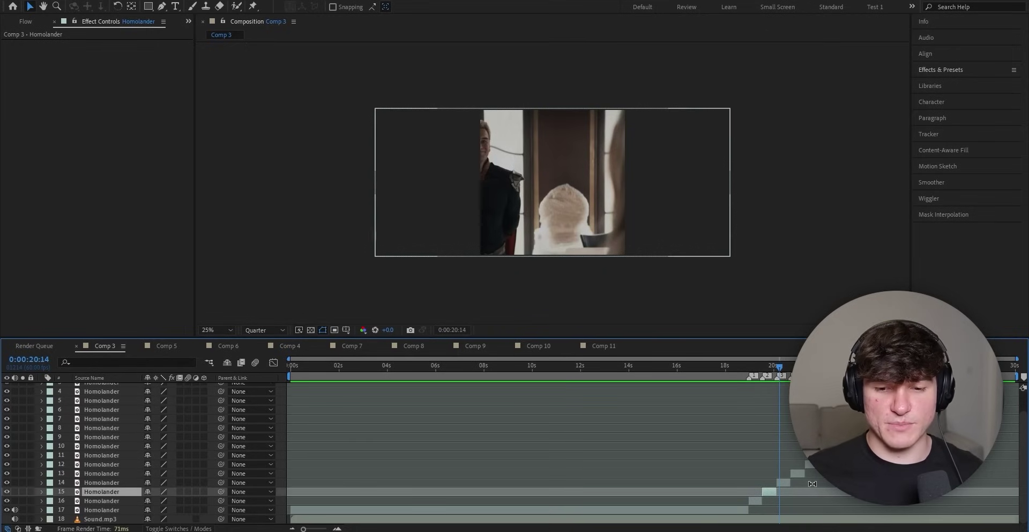
key("i")
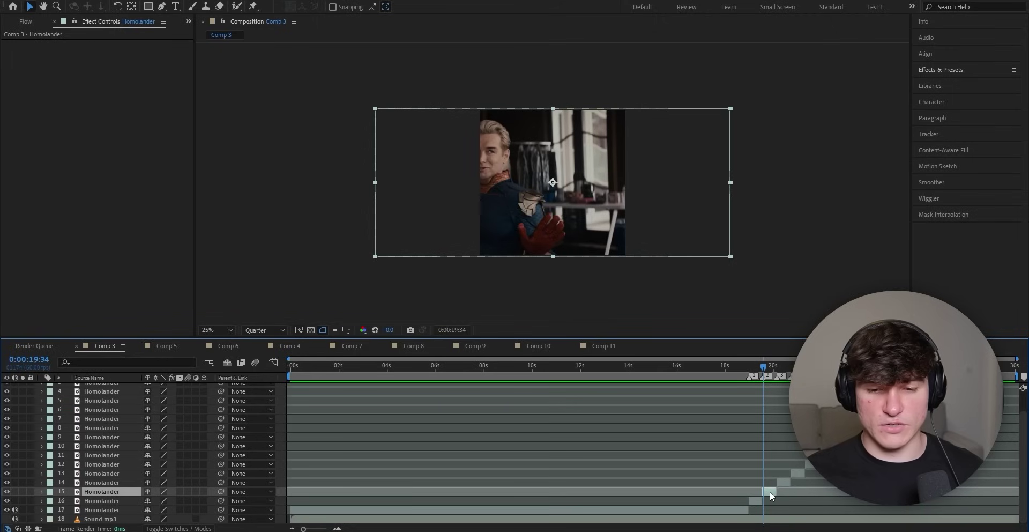
double_click(770, 491)
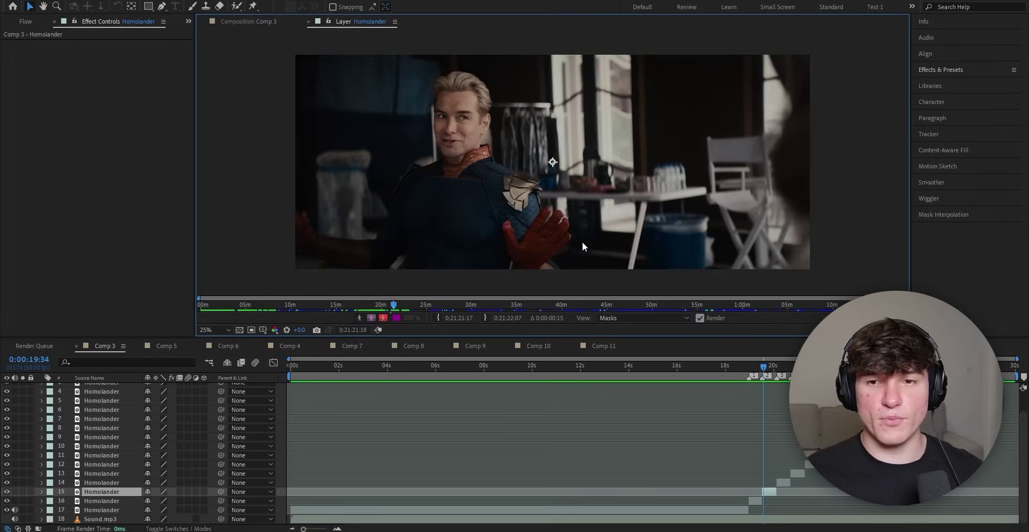
left_click(929, 134)
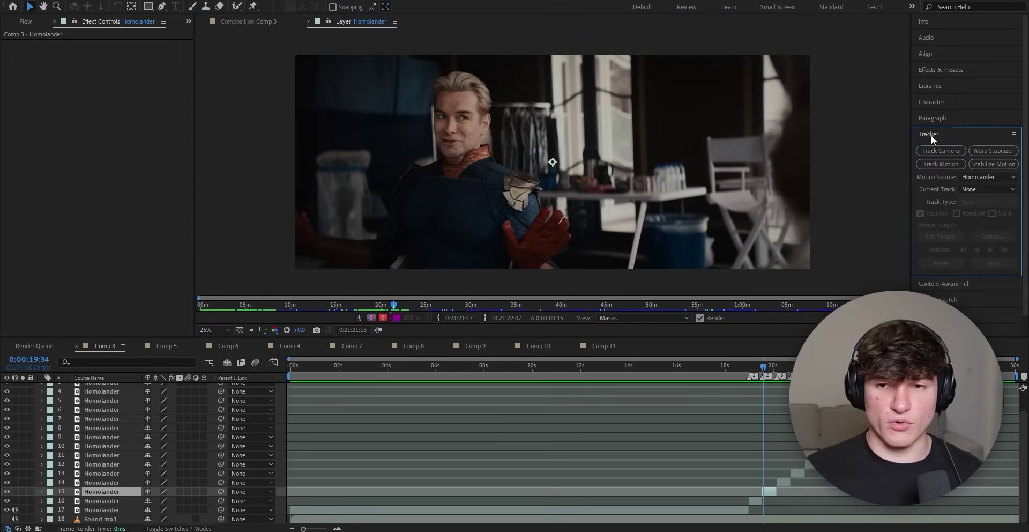
left_click(210, 2)
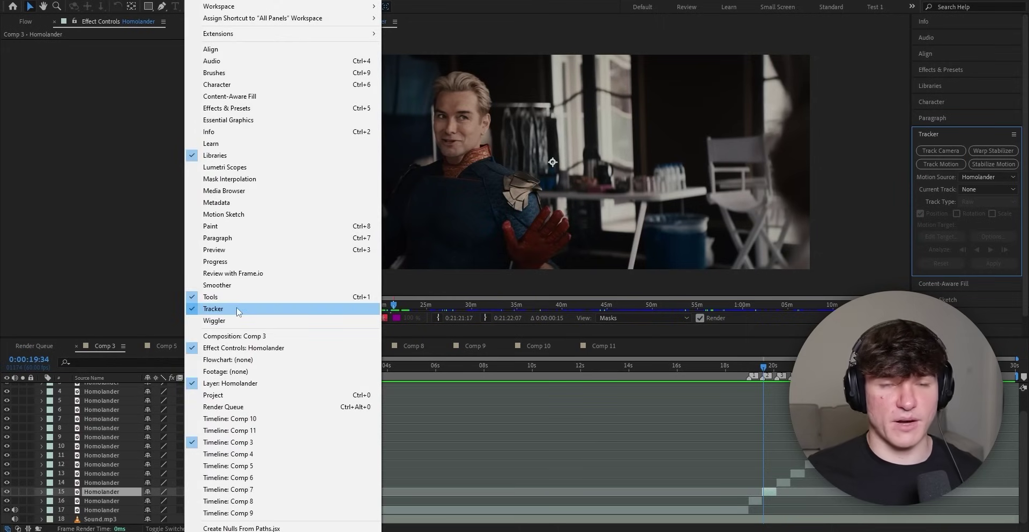
left_click(238, 309)
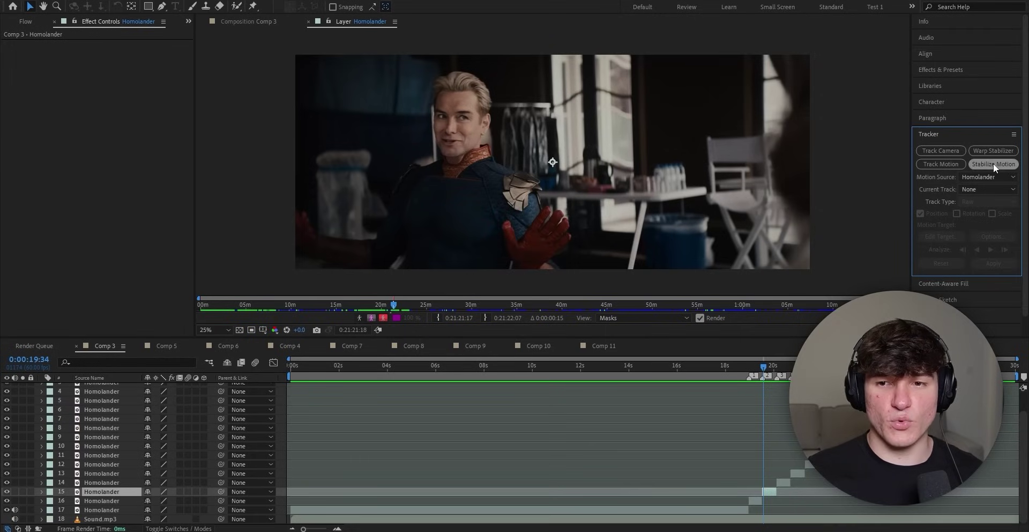
left_click(985, 163)
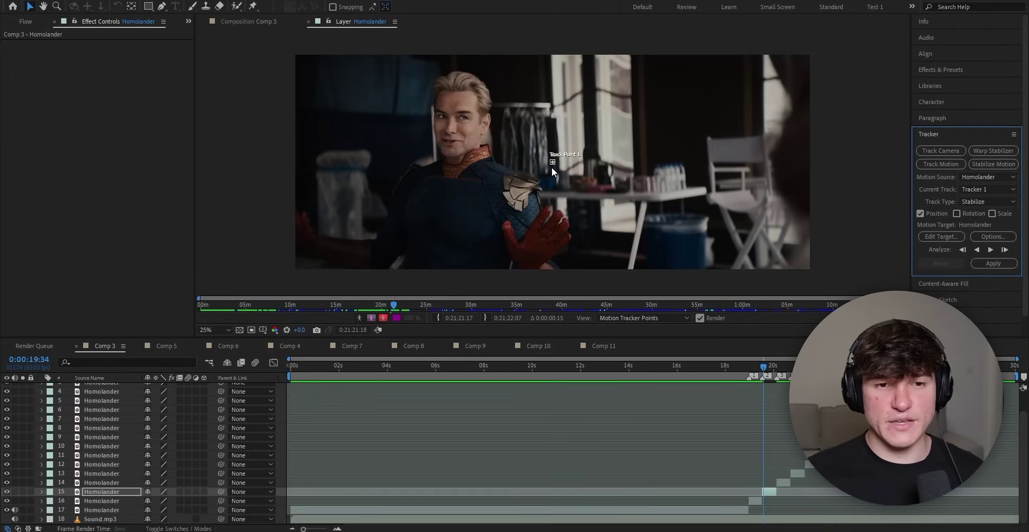
- Enlarge Track Point 1's search and feature regions and place the track point on Homolander's nose
scroll(551, 167, "up", 4)
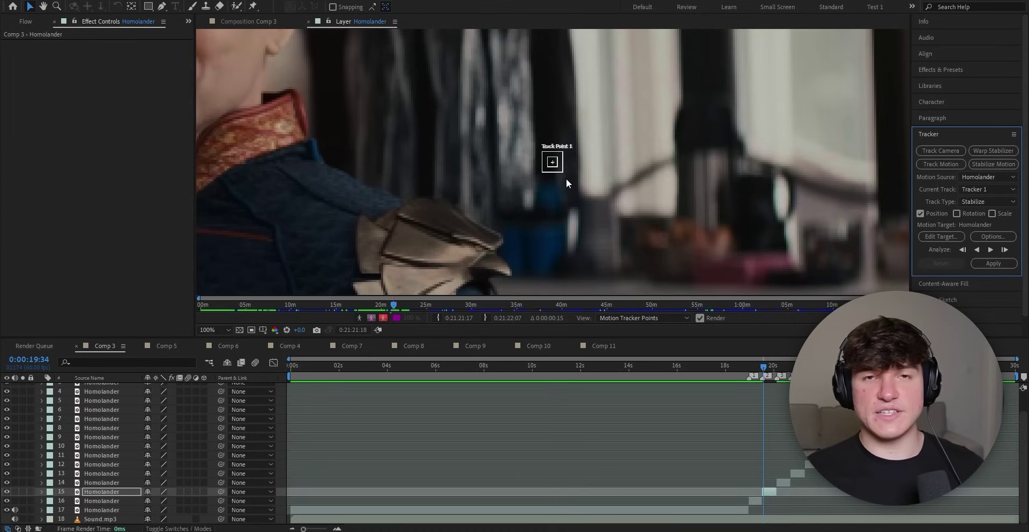
mouse_move(564, 172)
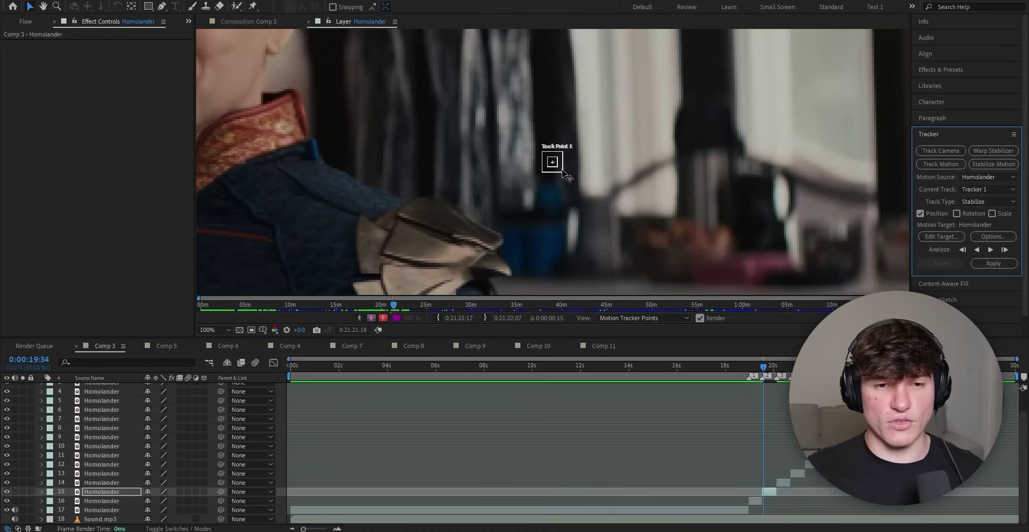
left_click_drag(562, 172, 600, 208)
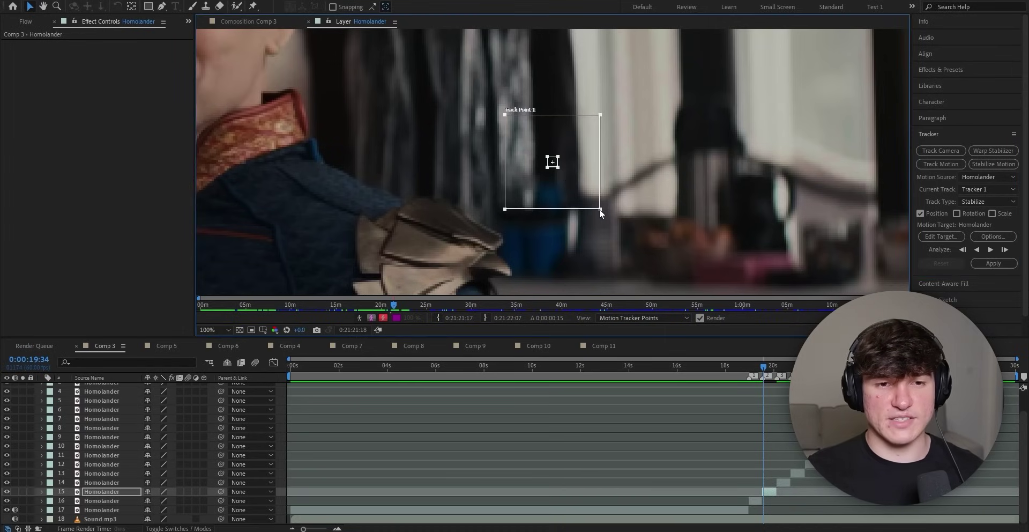
left_click_drag(557, 167, 567, 178)
key("comma")
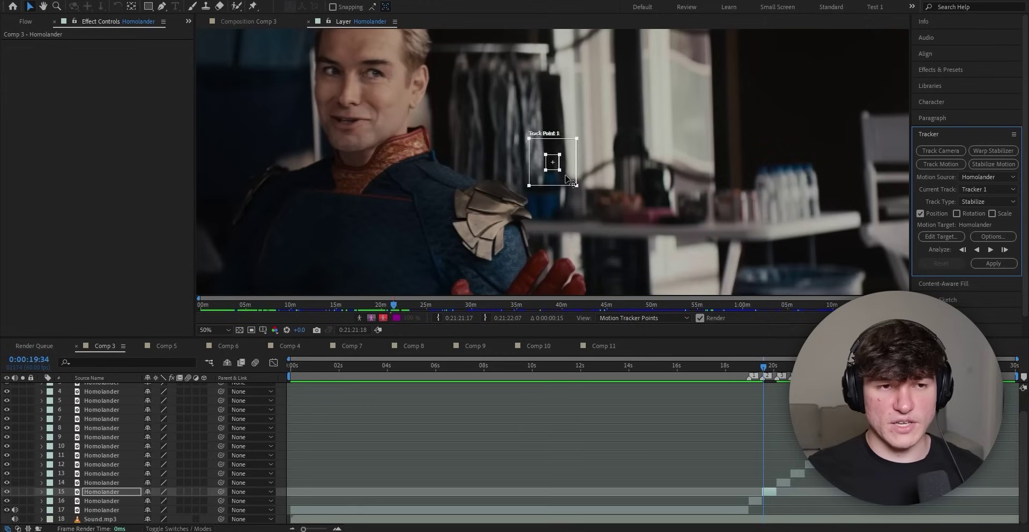
left_click_drag(567, 183, 360, 120)
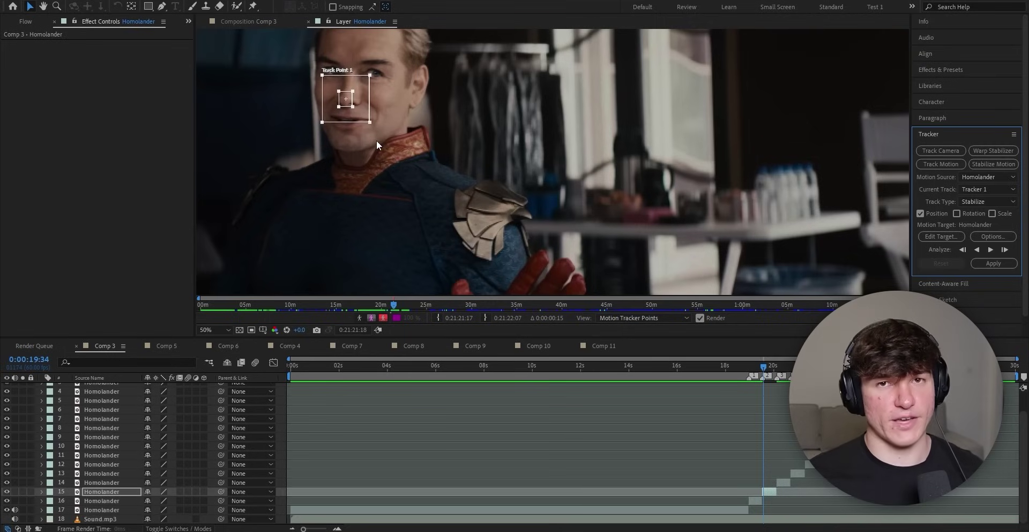
- Analyze the track forward from the clip's first frame, check the tracked path and apply the stabilization to the layer
key("comma")
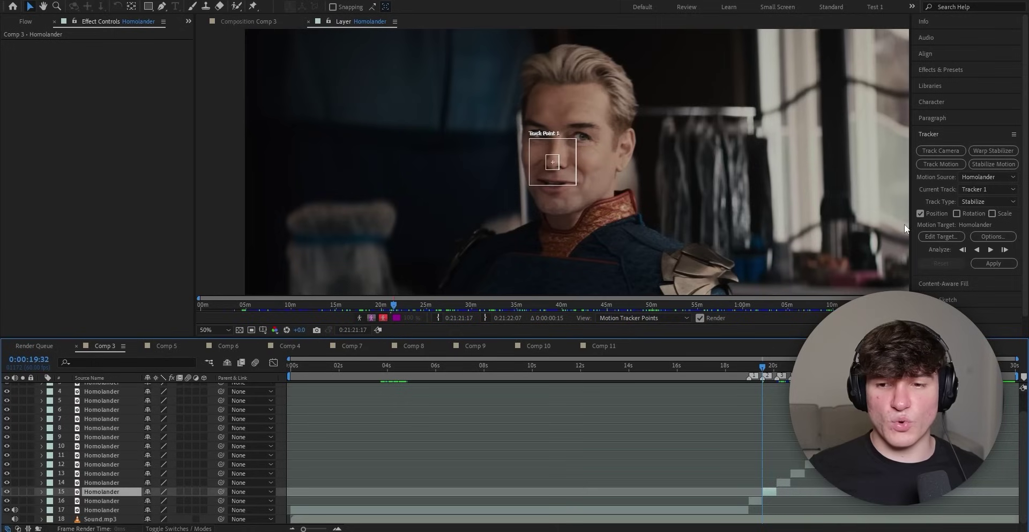
left_click(990, 249)
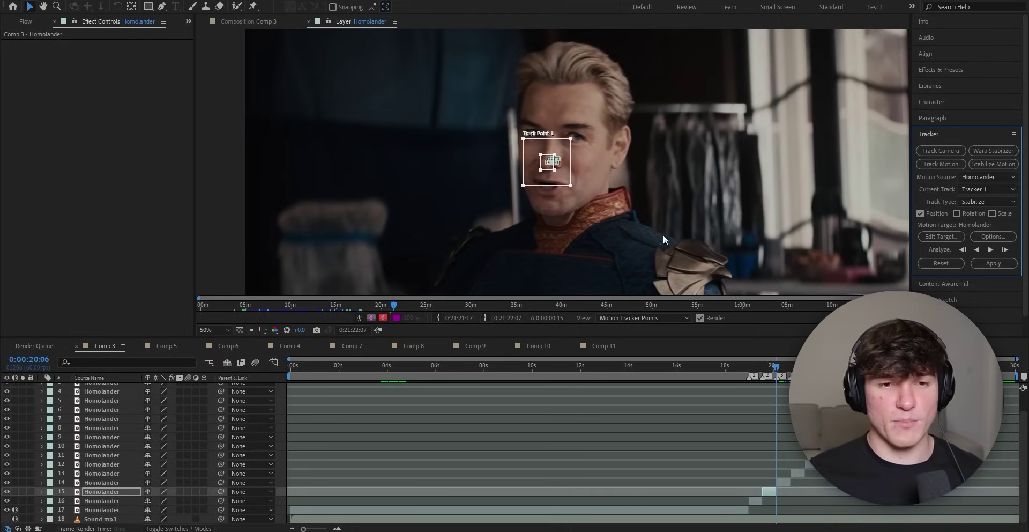
scroll(543, 171, "up", 3)
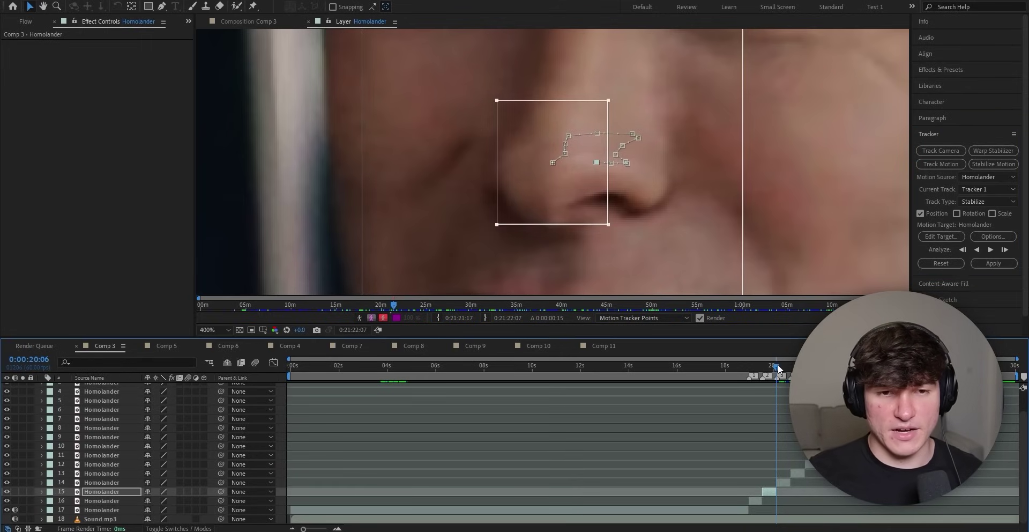
left_click(773, 366)
left_click_drag(773, 365, 765, 365)
left_click(991, 265)
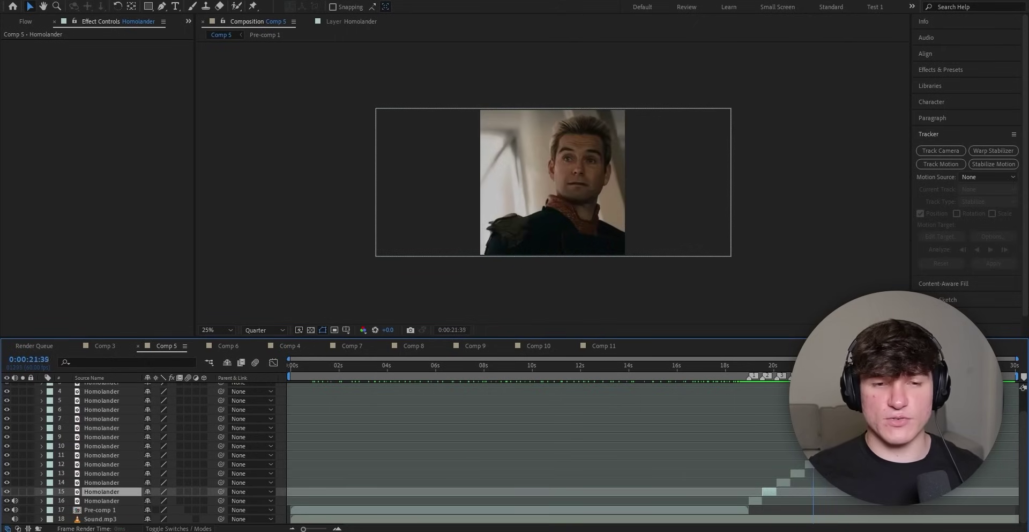
- Set the Position of Comp 5's layer 14 Homolander clip to 1111.0, 540.0 to centre the character in the frame
left_click(782, 366)
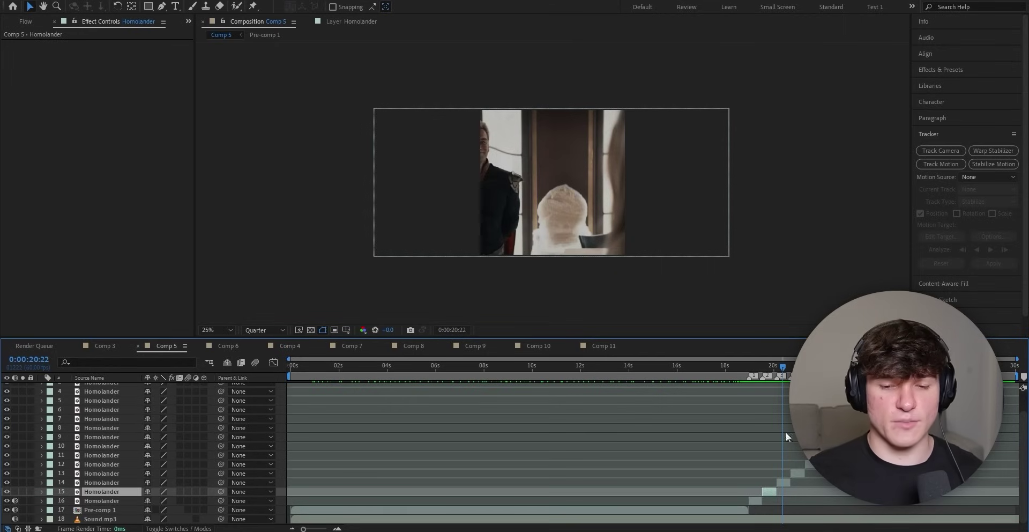
left_click(781, 482)
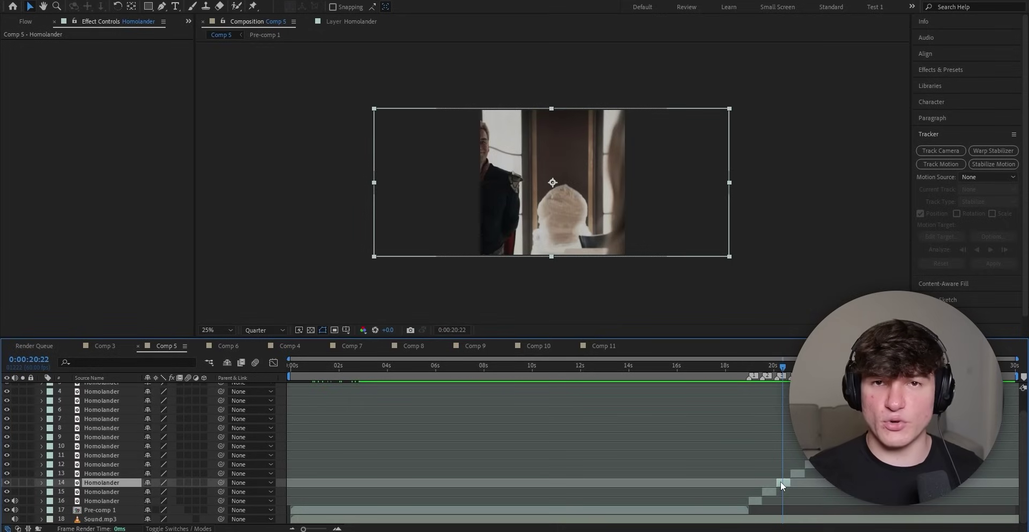
key("p")
scroll(771, 477, "down", 1)
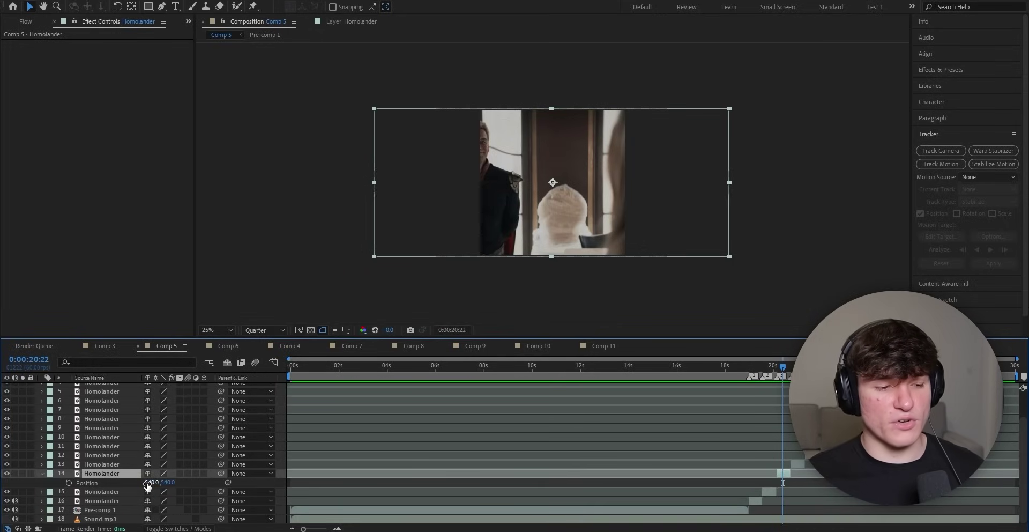
left_click_drag(148, 482, 457, 492)
key("Right")
key("Right")
key("Right")
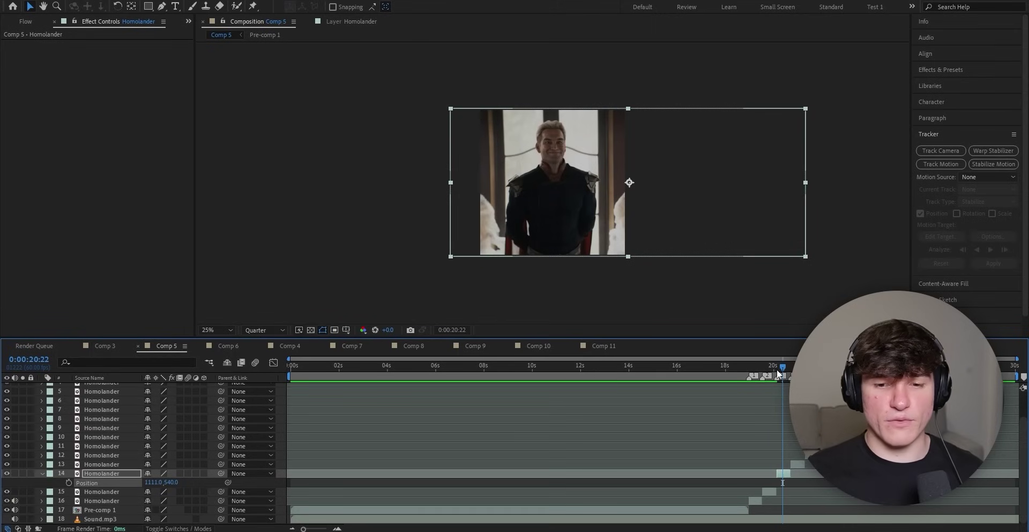
- Shift the Position of Comp 5's layer 15 Homolander clip horizontally to centre the character in the square frame
left_click_drag(781, 366, 774, 366)
left_click(770, 491)
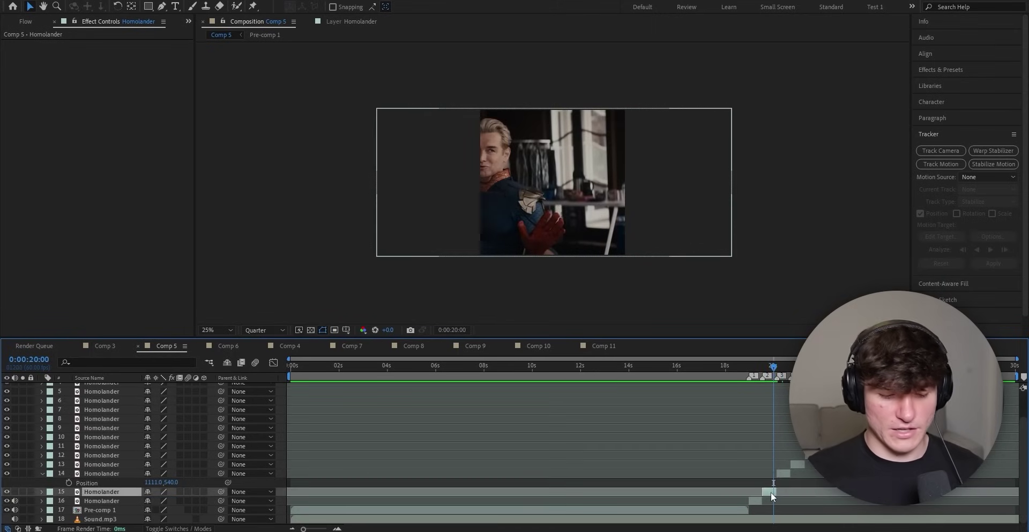
key("p")
left_click_drag(151, 500, 379, 497)
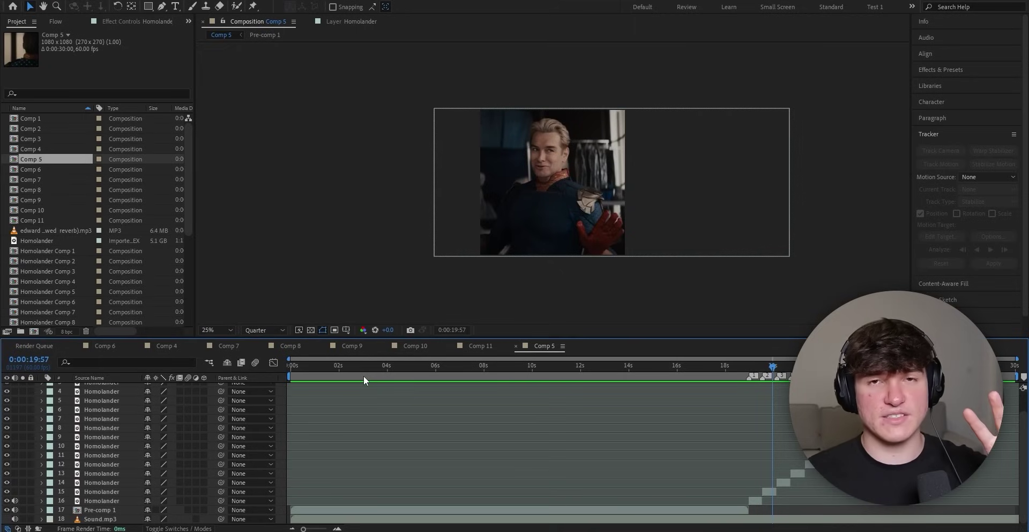
- Select all layers in Comp 5 and enable motion blur and frame blending on the Homolander clips
left_click(413, 509)
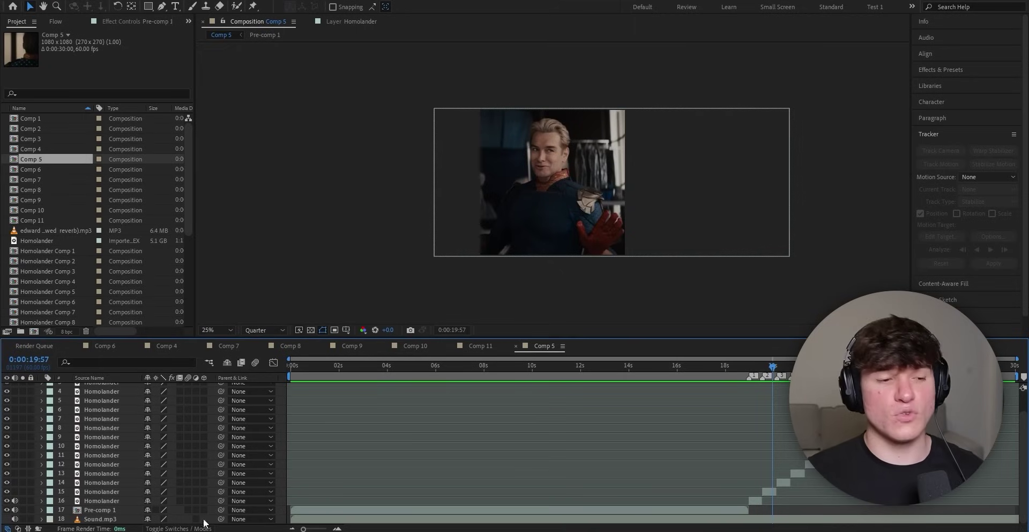
left_click(99, 510)
scroll(148, 472, "up", 1)
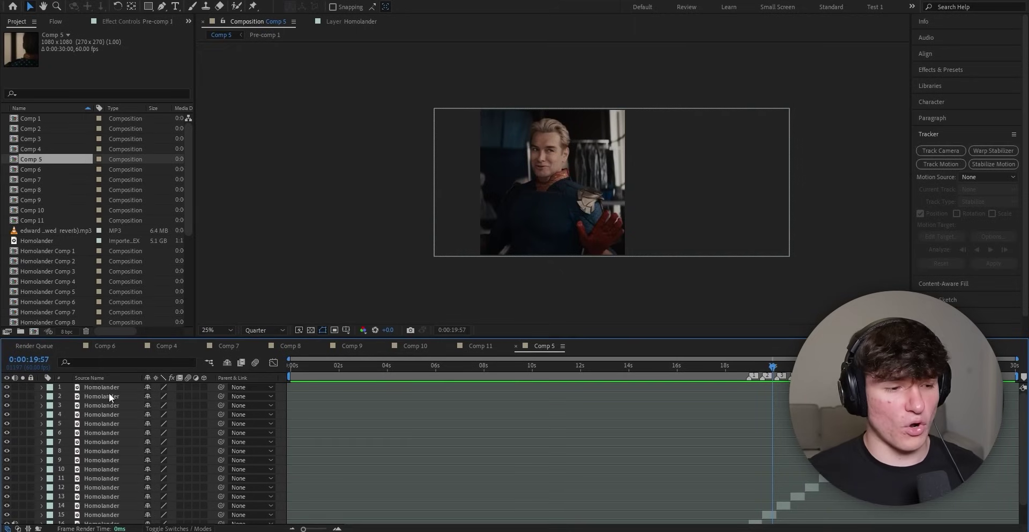
key("ctrl+a")
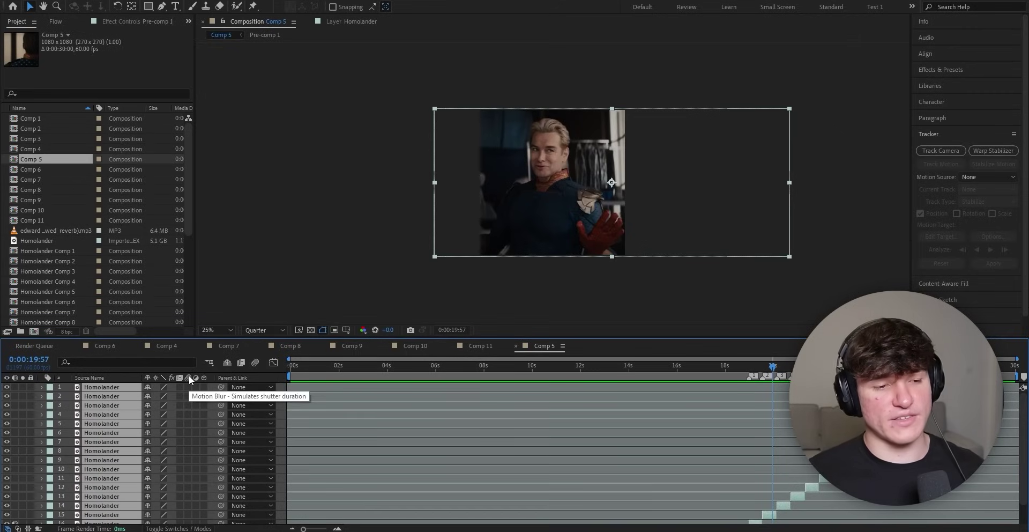
left_click(188, 387)
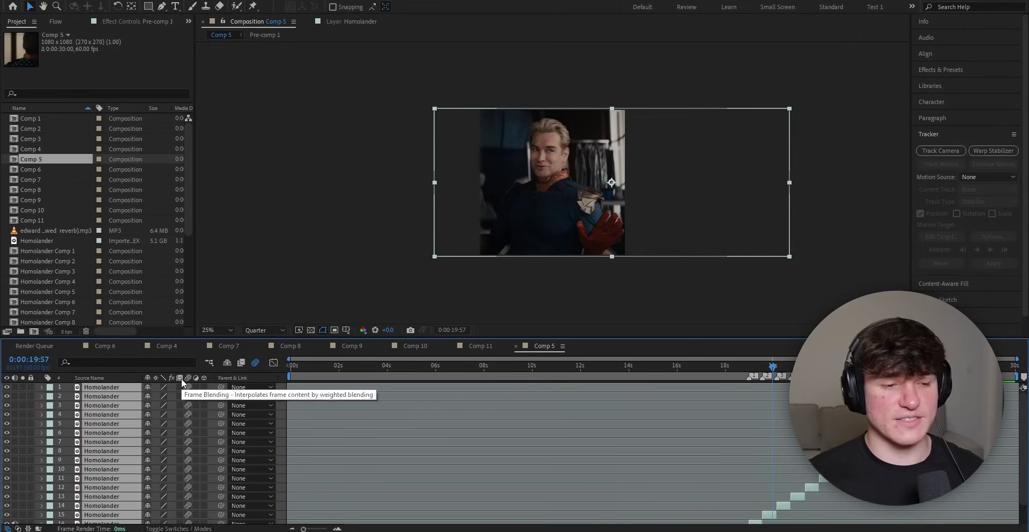
left_click(180, 386)
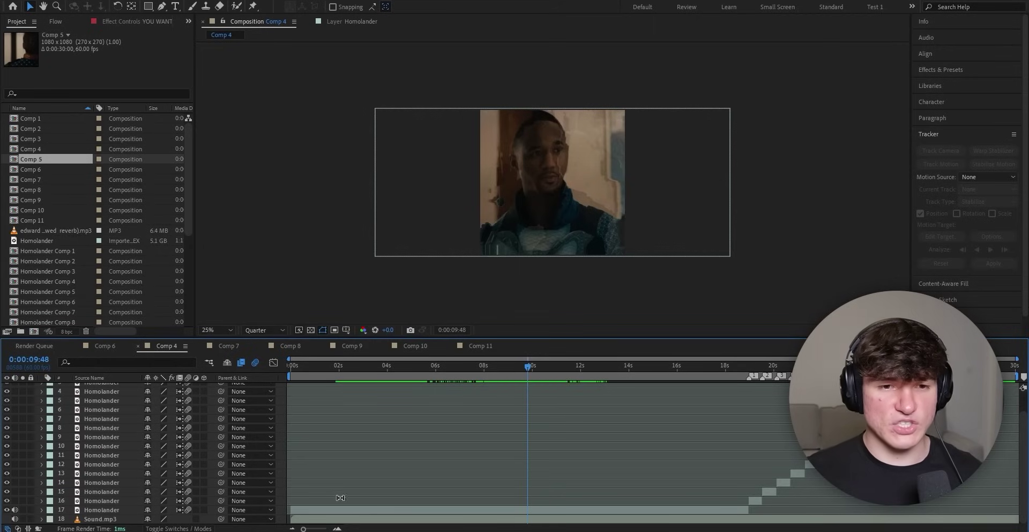
- Split Comp 4's layer 17 Homolander clip at 0:00:09:47 and 0:00:09:50, and select the short piece between the cuts
left_click_drag(304, 528, 325, 528)
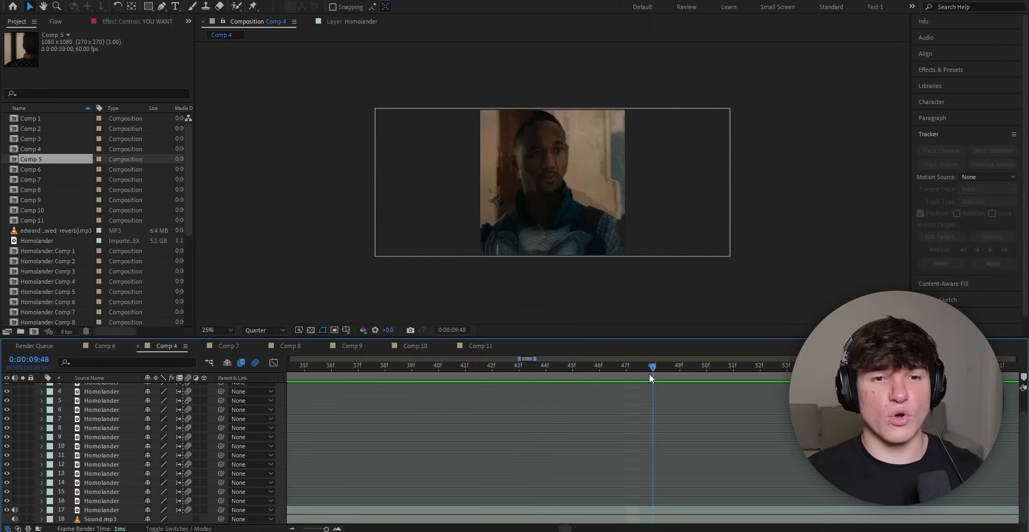
key("Page_Up")
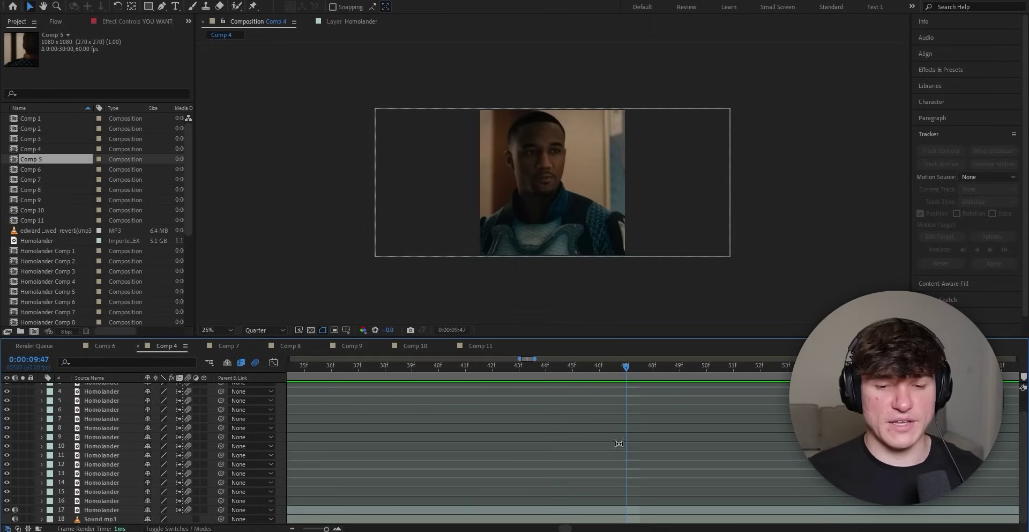
left_click(614, 509)
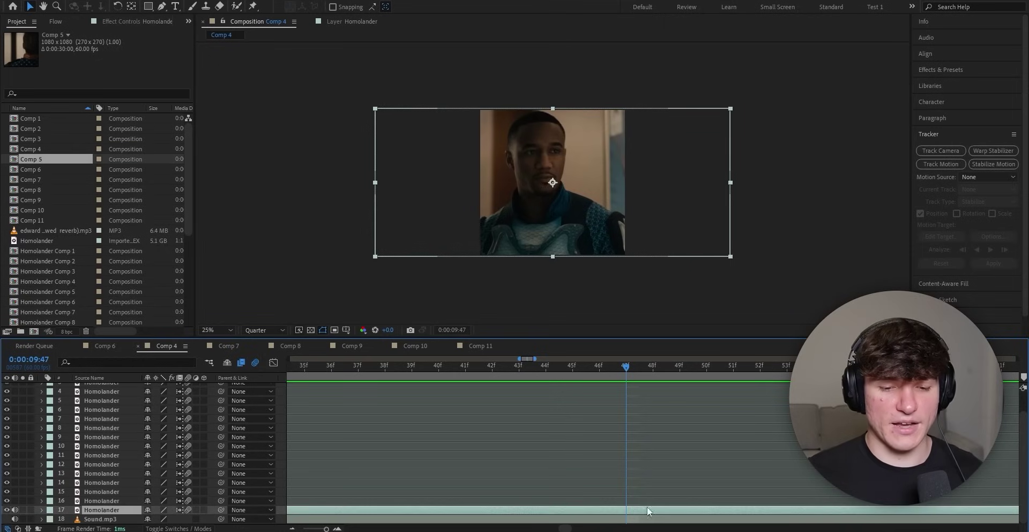
key("ctrl+shift+d")
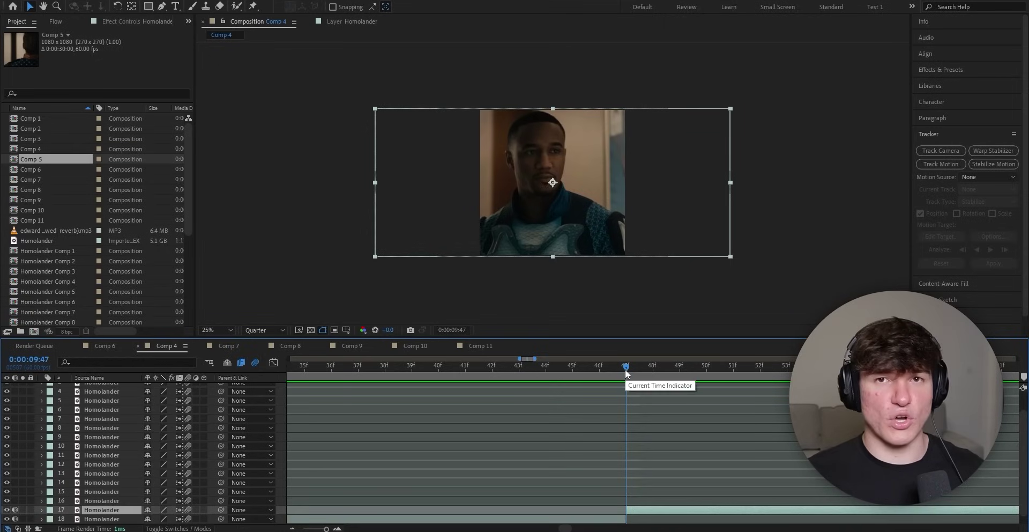
left_click_drag(637, 369, 694, 370)
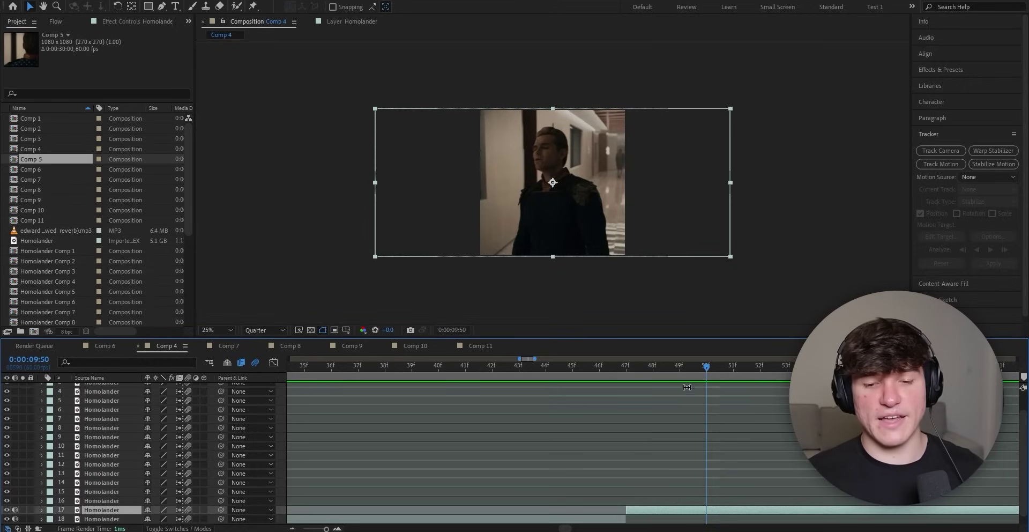
key("ctrl+shift+d")
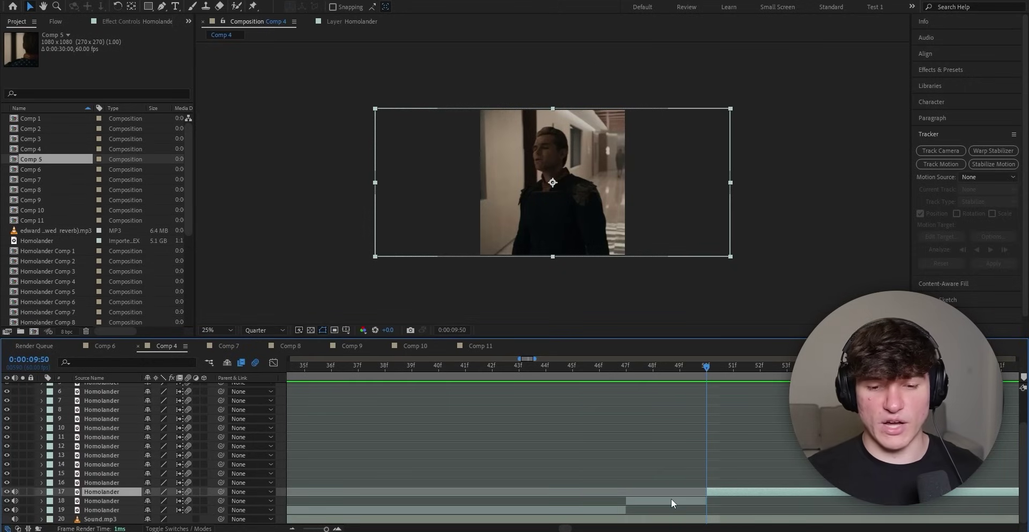
left_click(669, 500)
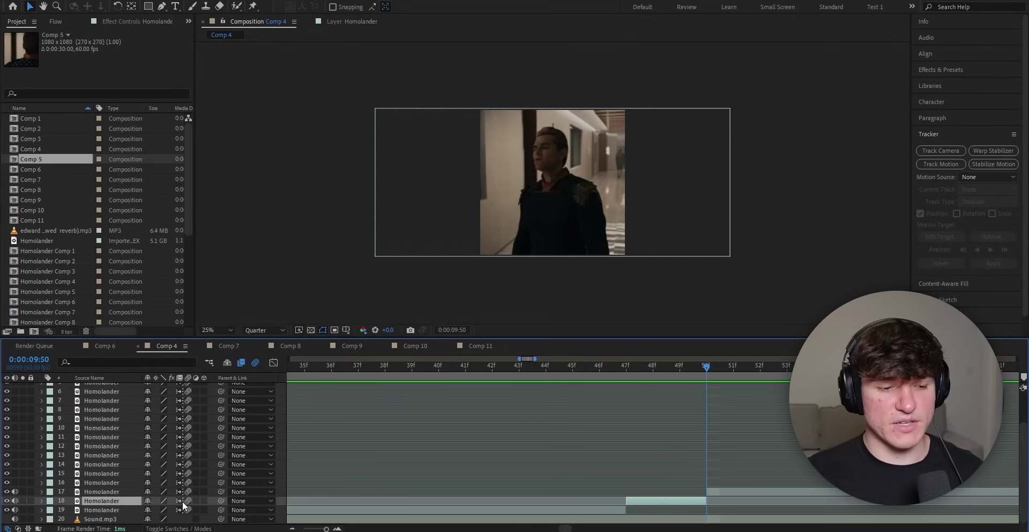
mouse_move(680, 370)
left_mouse_down()
mouse_move(631, 377)
mouse_move(680, 371)
left_mouse_up()
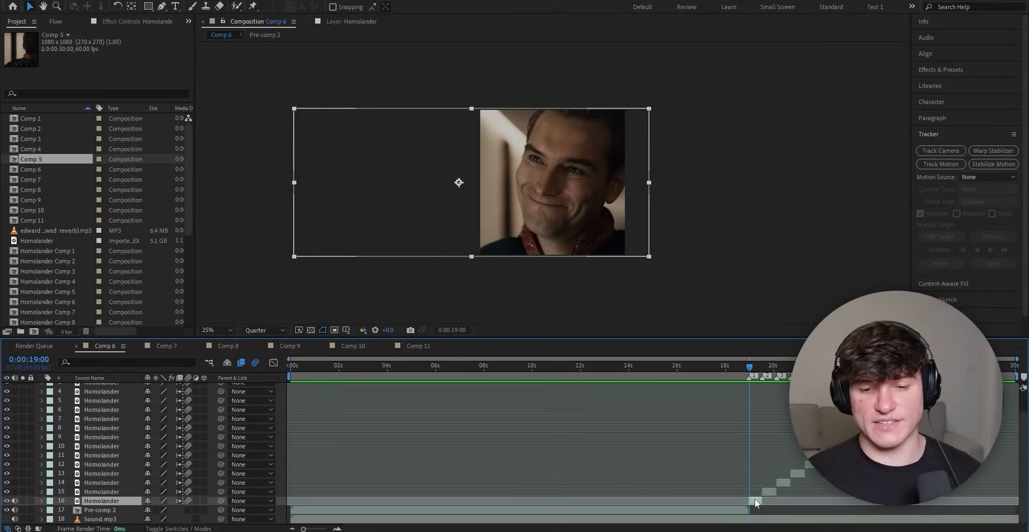
- Pre-compose Comp 6's layer 16 Homolander clip as Homolander Comp 17 with all attributes moved into it, and start pre-composing layer 15
key("ctrl+shift+c")
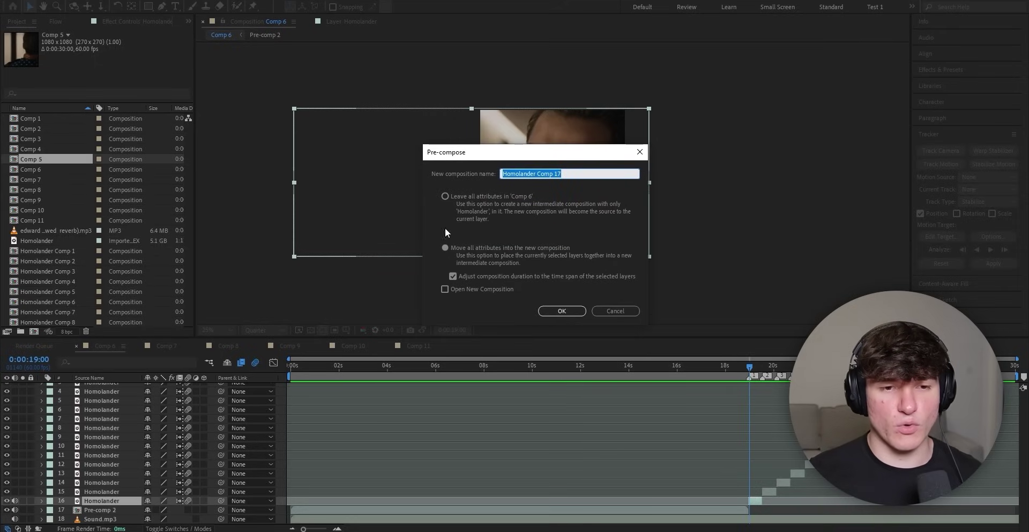
left_click(445, 247)
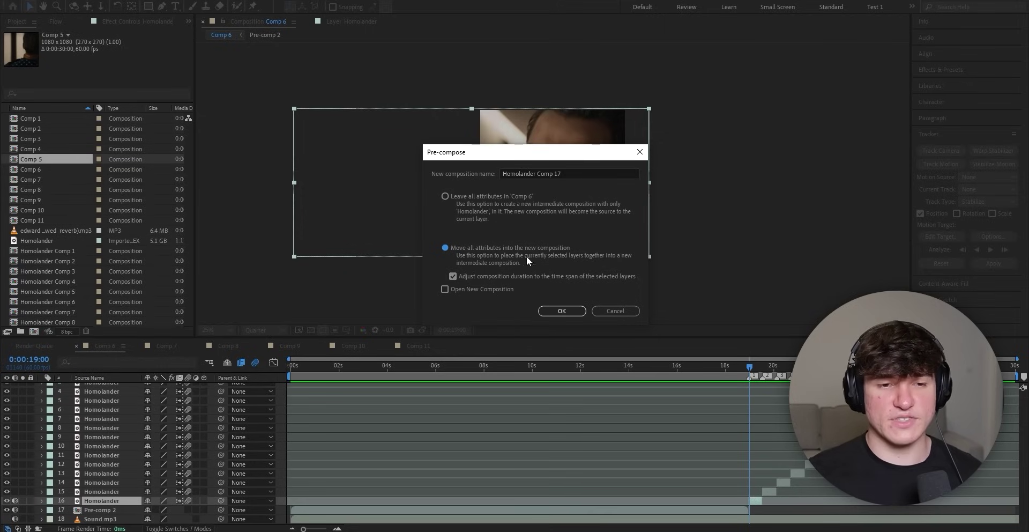
left_click(562, 313)
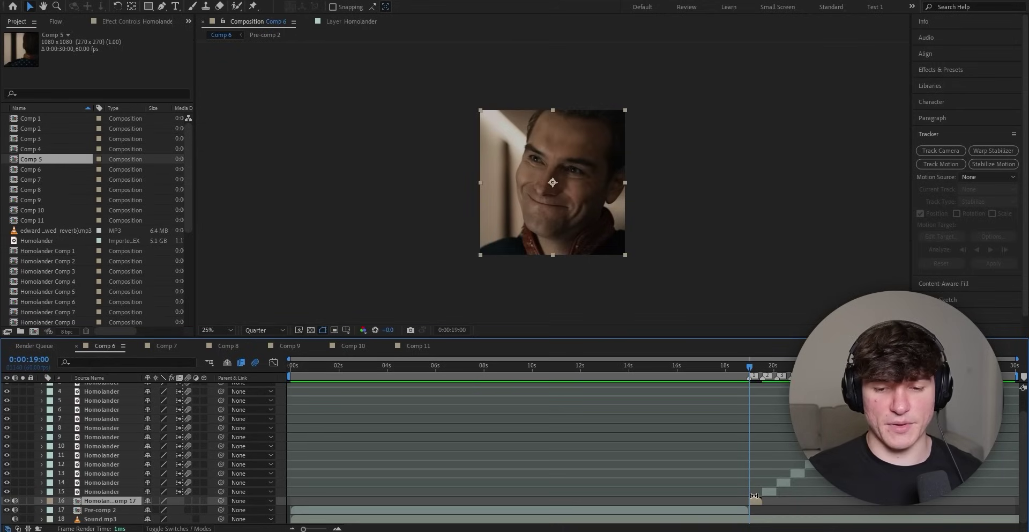
key("ctrl+shift+a")
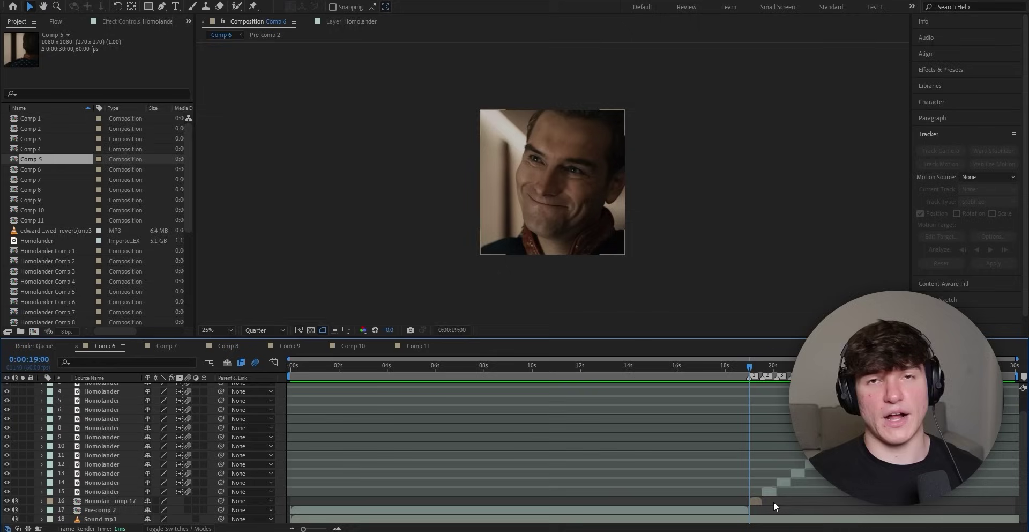
right_click(770, 490)
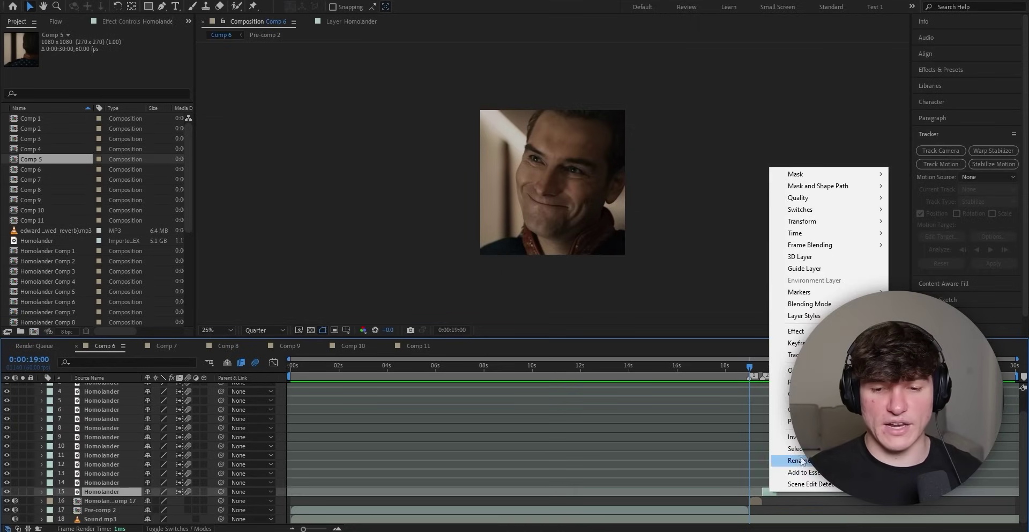
left_click(815, 421)
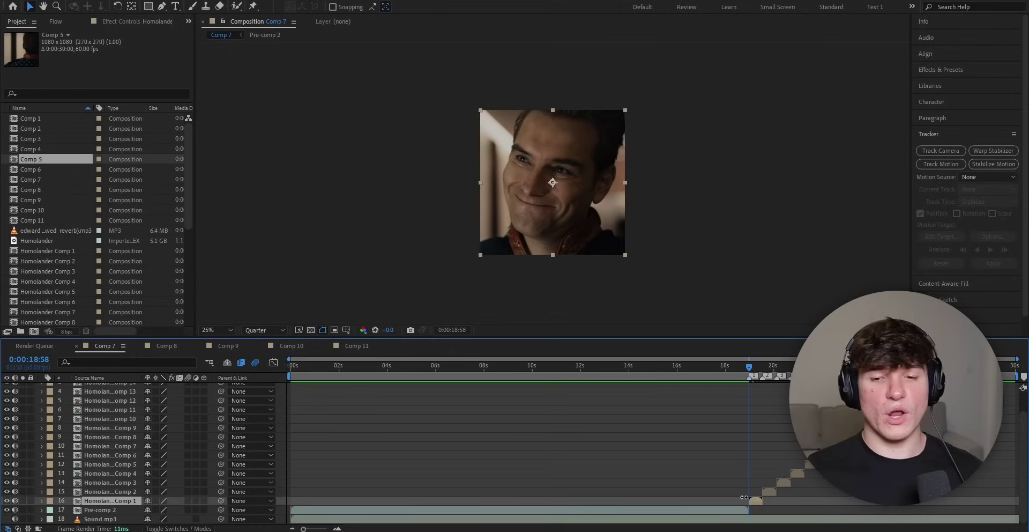
- Apply Twixtor Pro to Comp 7's layer 16, Homolander Comp 1, and turn off In FPS is Out FPS
scroll(743, 497, "up", 2)
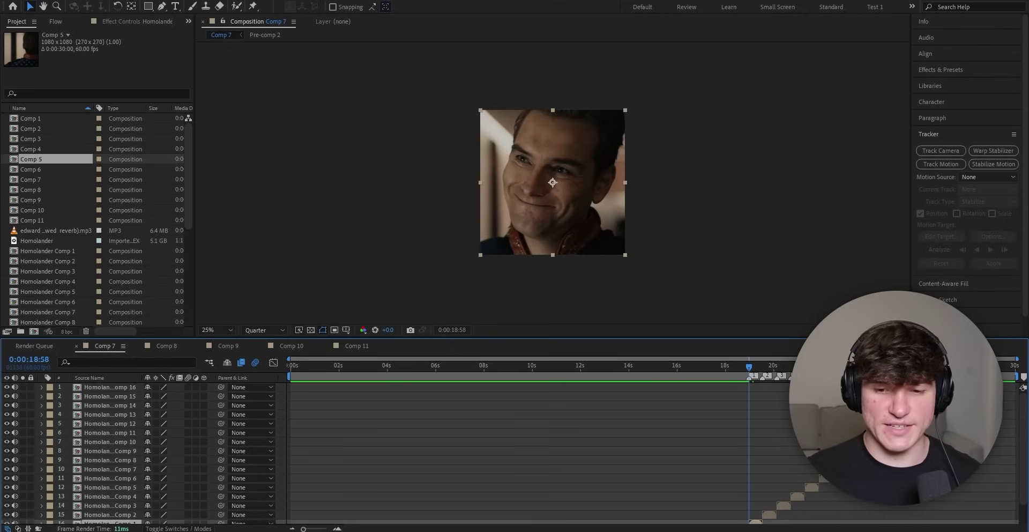
scroll(744, 482, "down", 2)
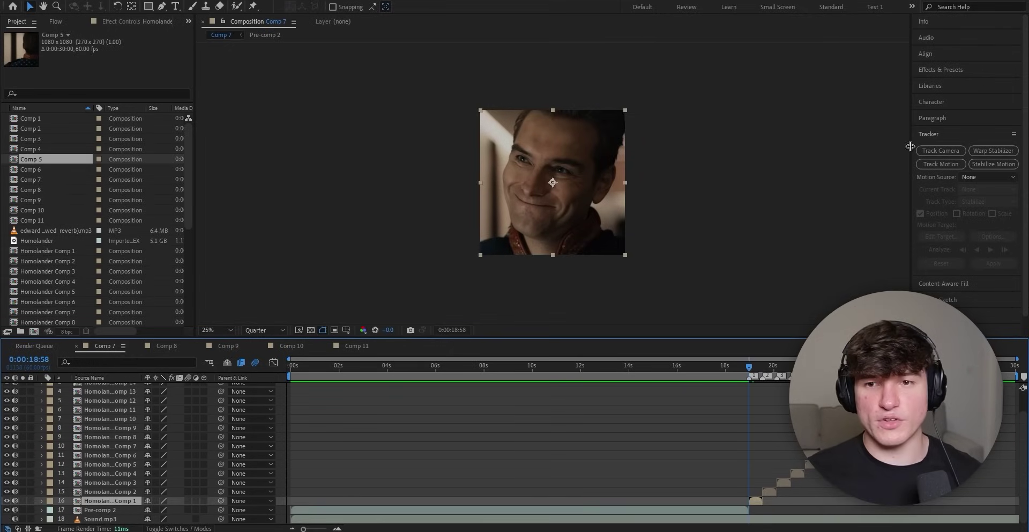
left_click(935, 69)
left_click(943, 83)
type("twixtor")
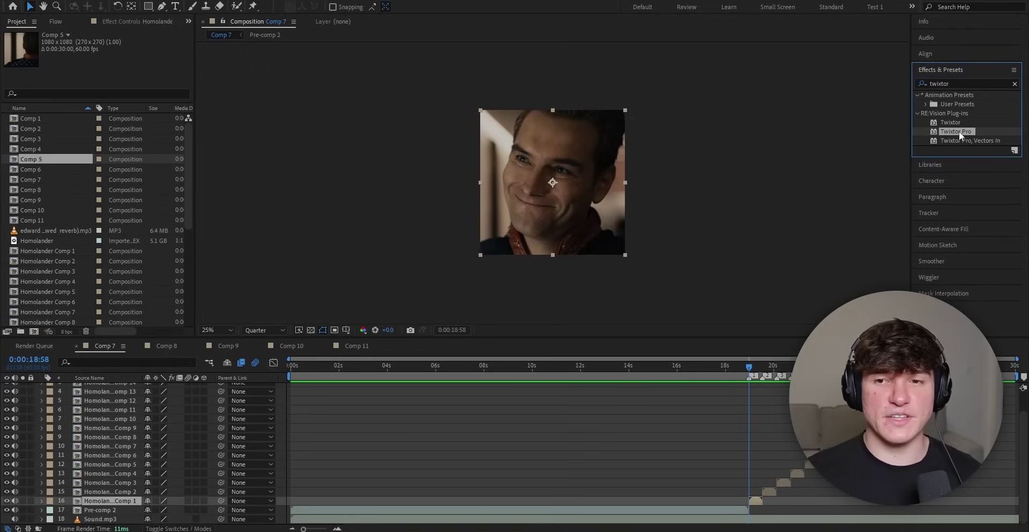
left_click_drag(957, 129, 757, 484)
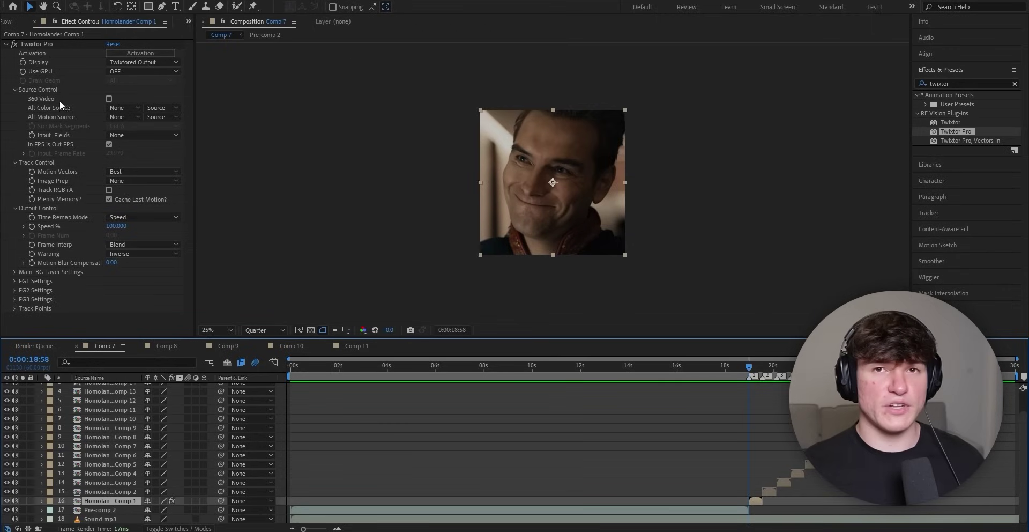
left_click(109, 145)
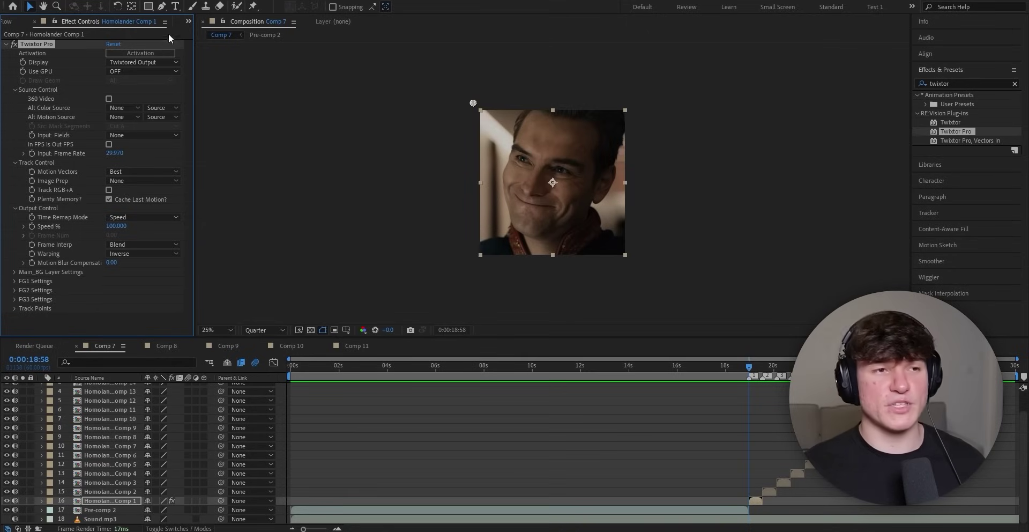
- Check the native frame rate of the Homolander source footage in its Interpret Footage settings
left_click(188, 21)
left_click(200, 33)
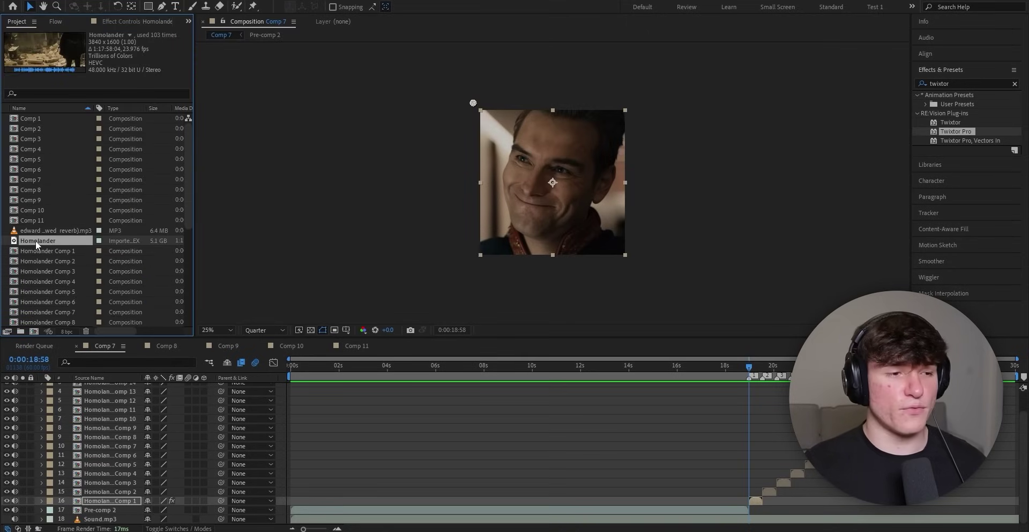
right_click(40, 237)
mouse_move(78, 320)
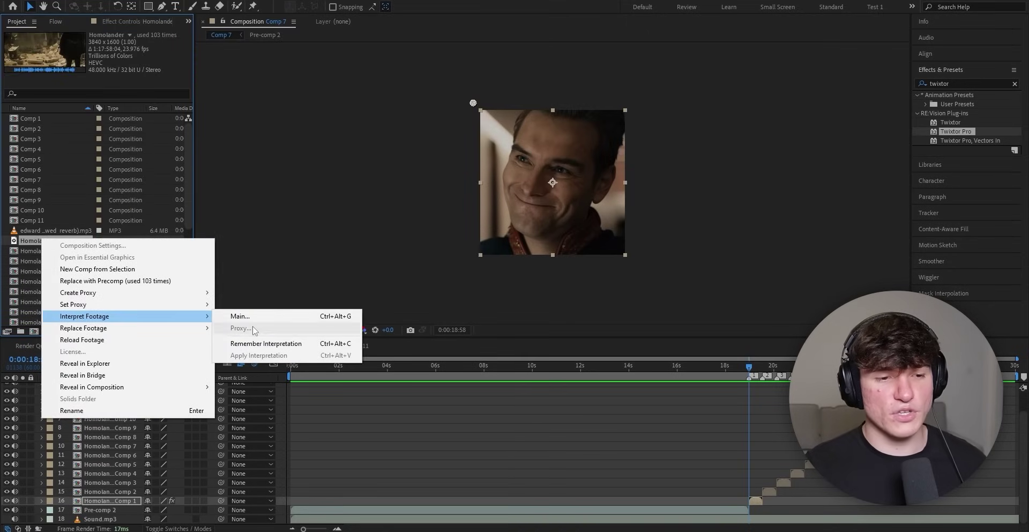
left_click(240, 316)
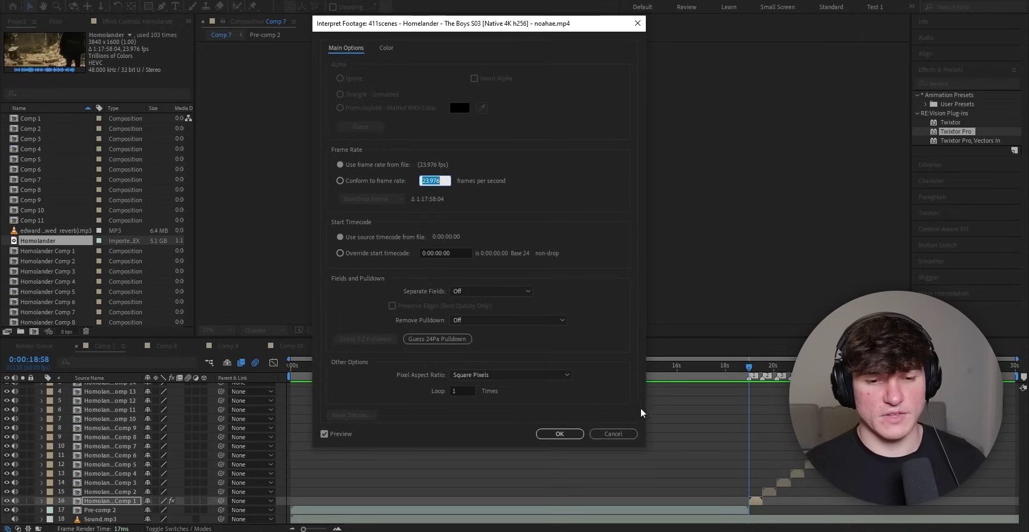
left_click(559, 433)
- Set Twixtor Pro's Input Frame Rate on Homolander Comp 1 to 23.976
left_click(138, 21)
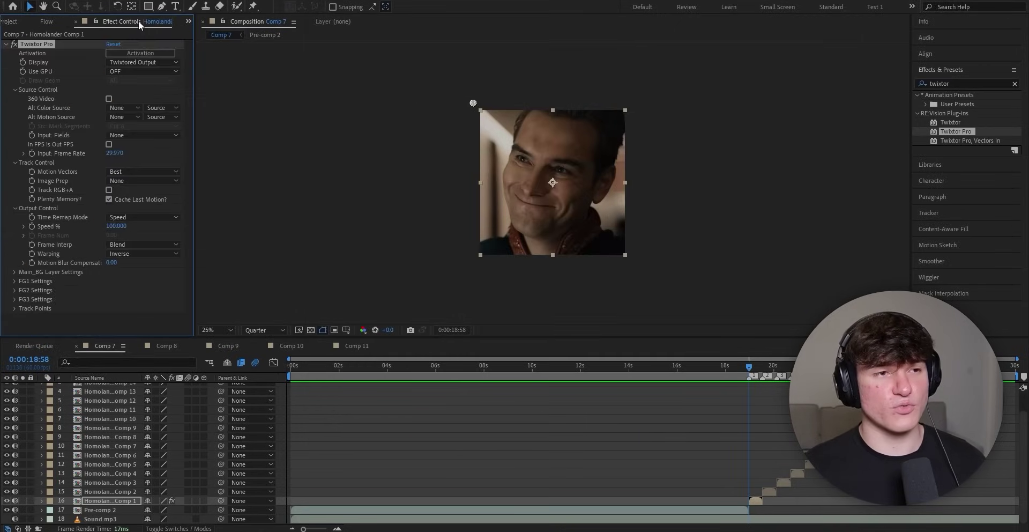
left_click(116, 154)
left_click(142, 159)
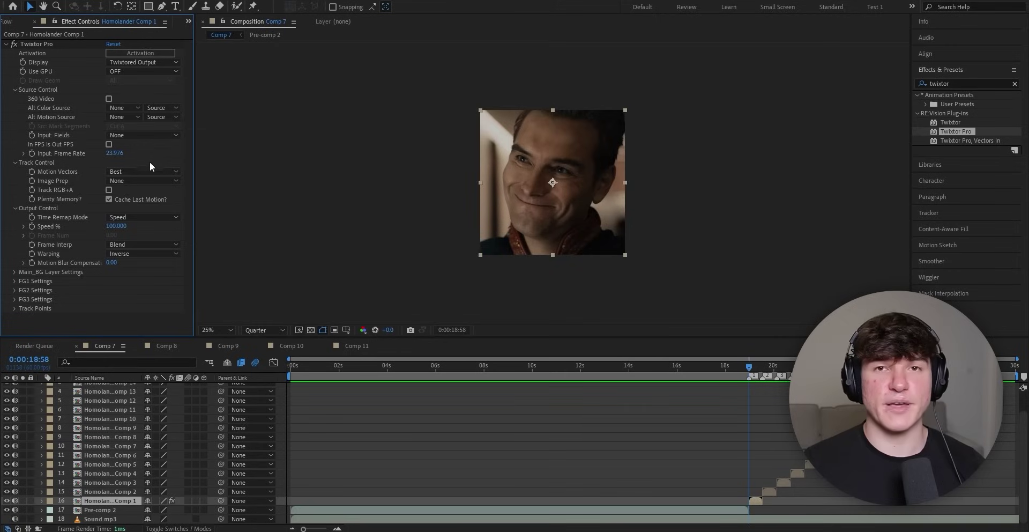
- Set Twixtor Pro's Image Prep to Contrast/Edge Enhance, Frame Interp to Motion Weighted Blend and Warping to Inverse w/ Smart Blend
left_click(143, 180)
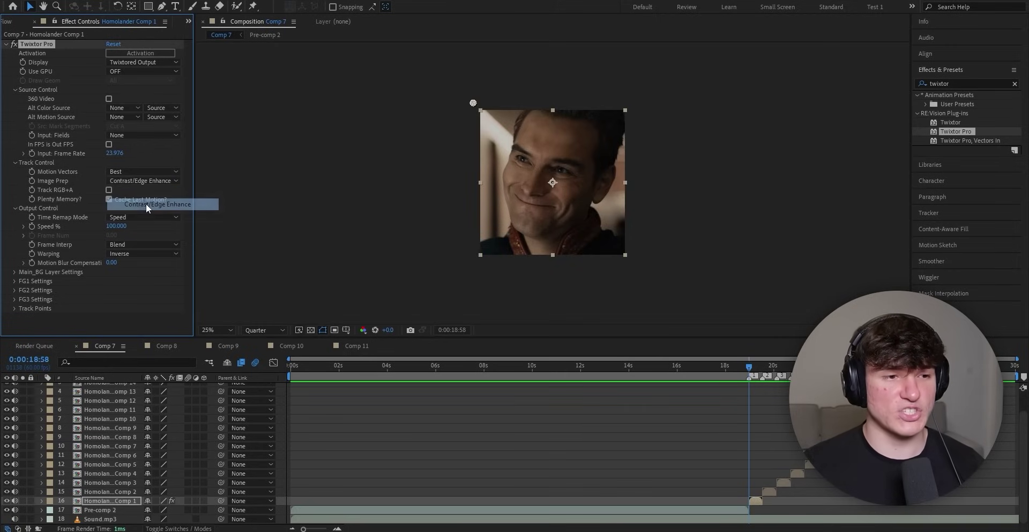
left_click(146, 204)
left_click(144, 243)
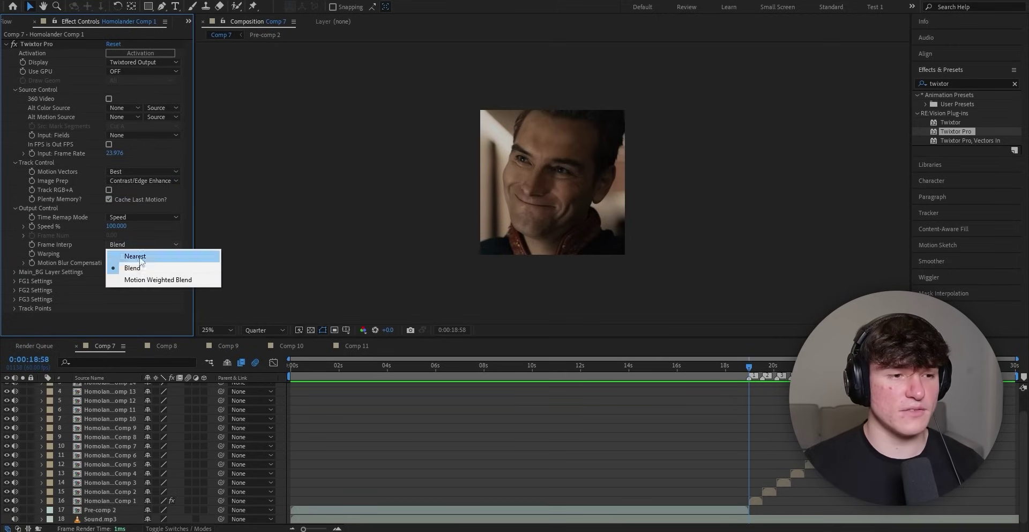
left_click(141, 279)
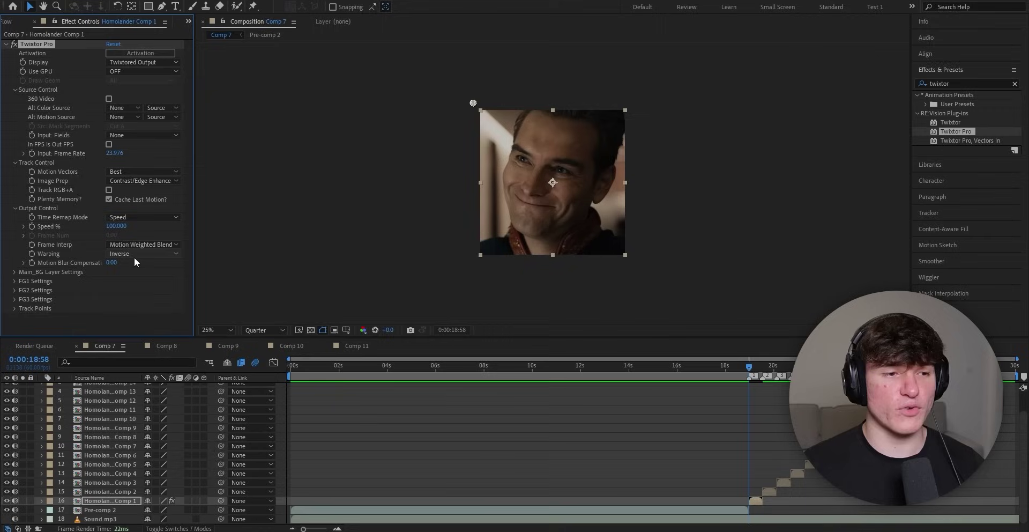
left_click(134, 254)
left_click(144, 277)
scroll(654, 366, "up", 6)
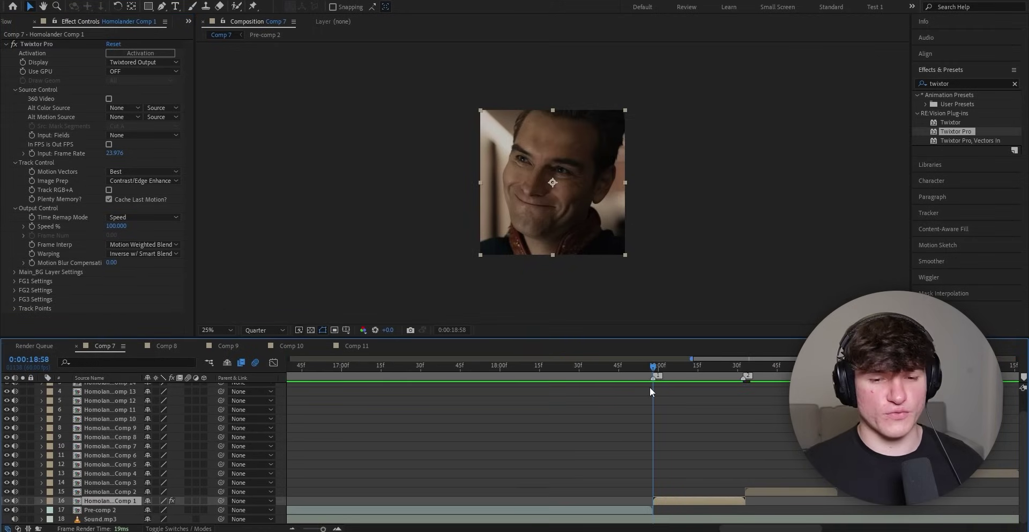
- Start keyframing Twixtor Pro's Speed % at Homolander Comp 1's first frame, 0:00:18:58, with a value of 200
left_click(33, 226)
left_click(115, 226)
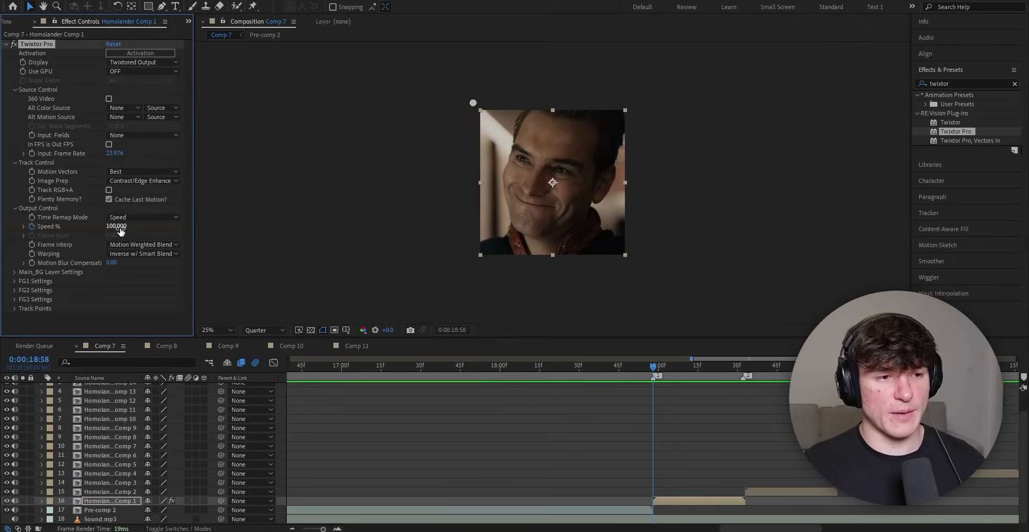
type("200")
key("Return")
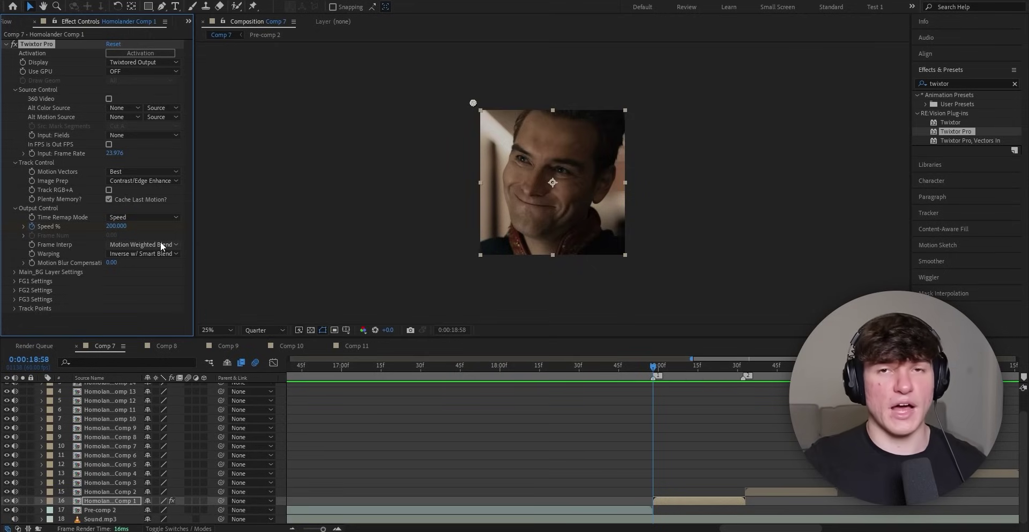
- Reveal Homolander Comp 1's keyframes and add a Speed % keyframe of 60 mid-clip at 0:00:19:15
left_click(668, 490)
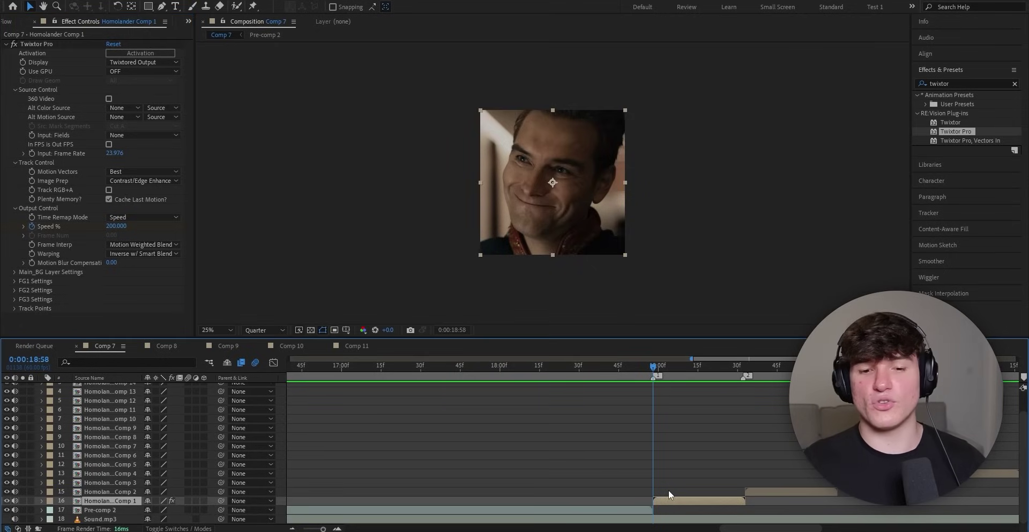
key("u")
scroll(648, 448, "down", 1)
left_click_drag(696, 372, 698, 371)
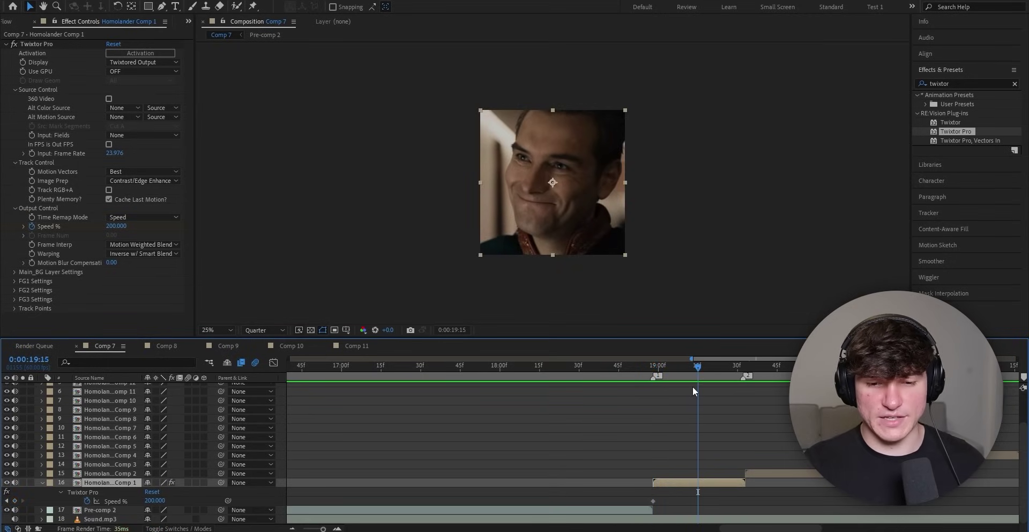
left_click(114, 226)
type("60")
key("Return")
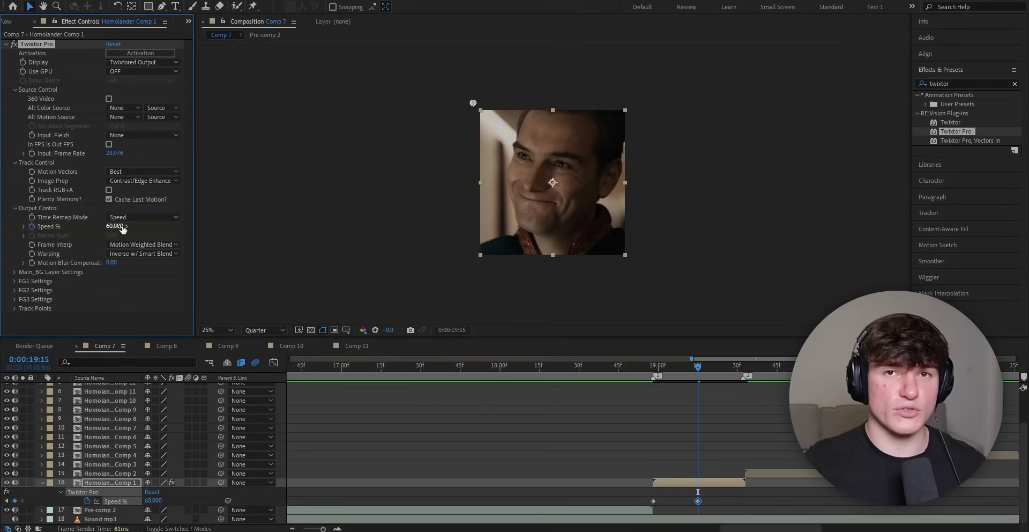
- Add a Speed % keyframe of 200 at the end of Homolander Comp 1, at 0:00:19:33
key("k")
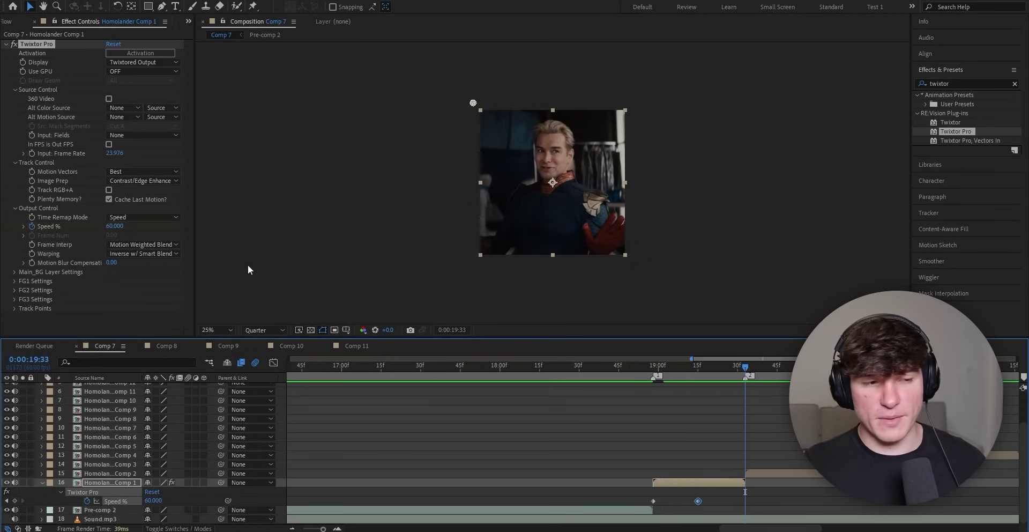
left_click(117, 227)
type("200")
key("Return")
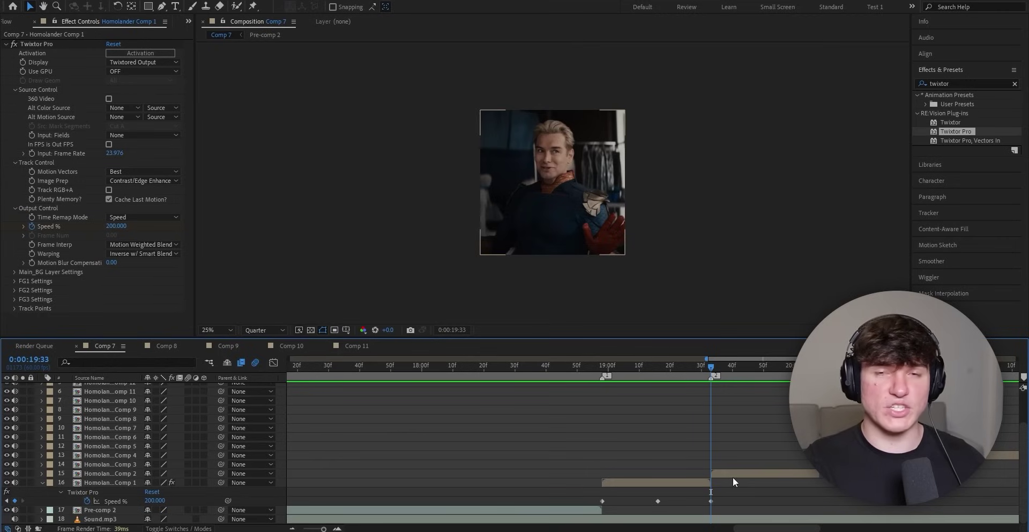
- Apply Easy Ease to all three Twixtor Pro Speed % keyframes on Homolander Comp 1
left_click_drag(730, 489, 590, 506)
right_click(603, 501)
mouse_move(624, 499)
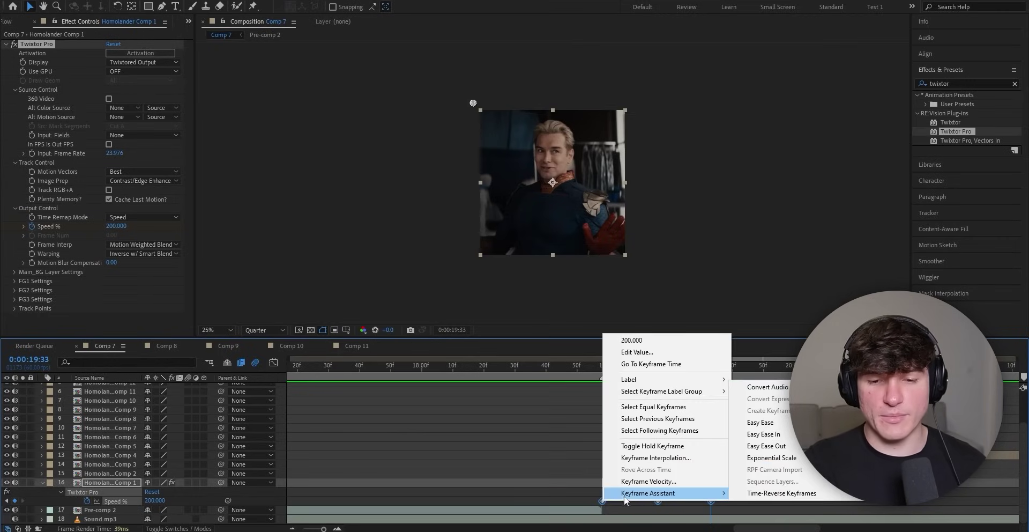
left_click(759, 423)
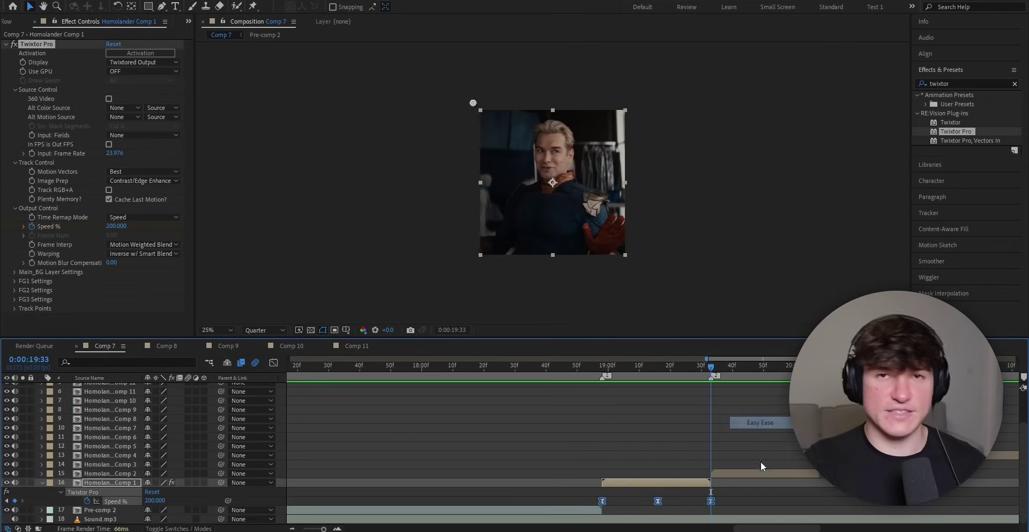
- Shape the Speed % value graph into a U curve with steep ends and a wide flat middle, then return to the layer bars
left_click(275, 362)
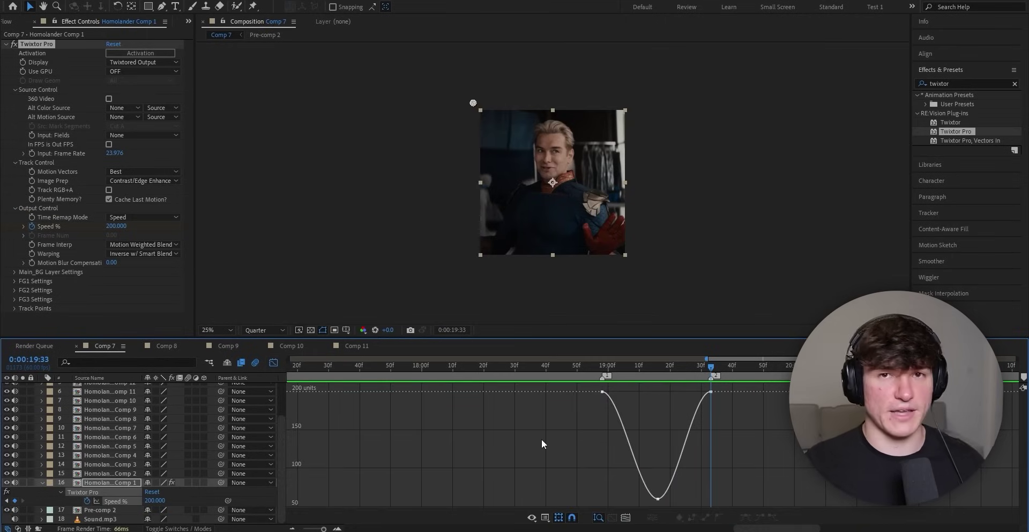
left_click(602, 392)
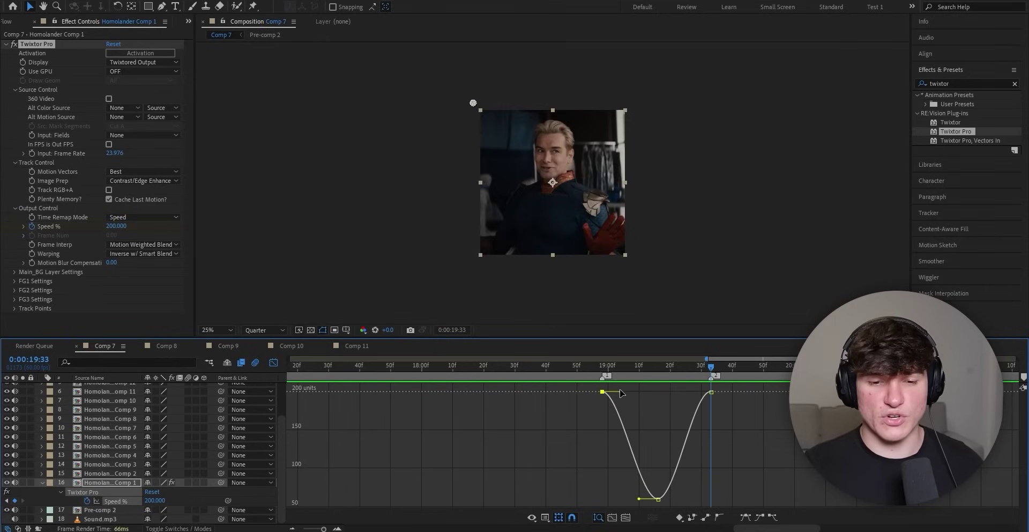
left_click_drag(620, 391, 626, 498)
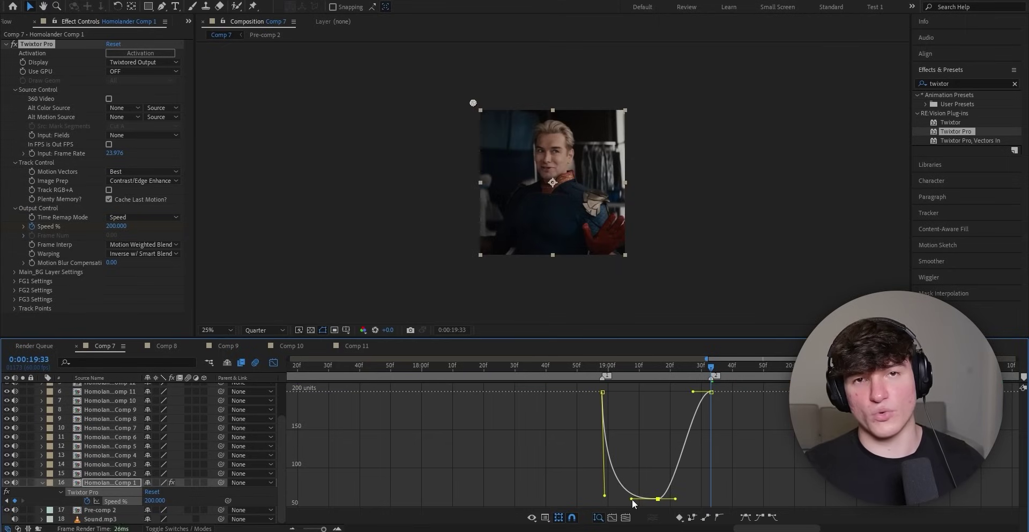
left_click(712, 392)
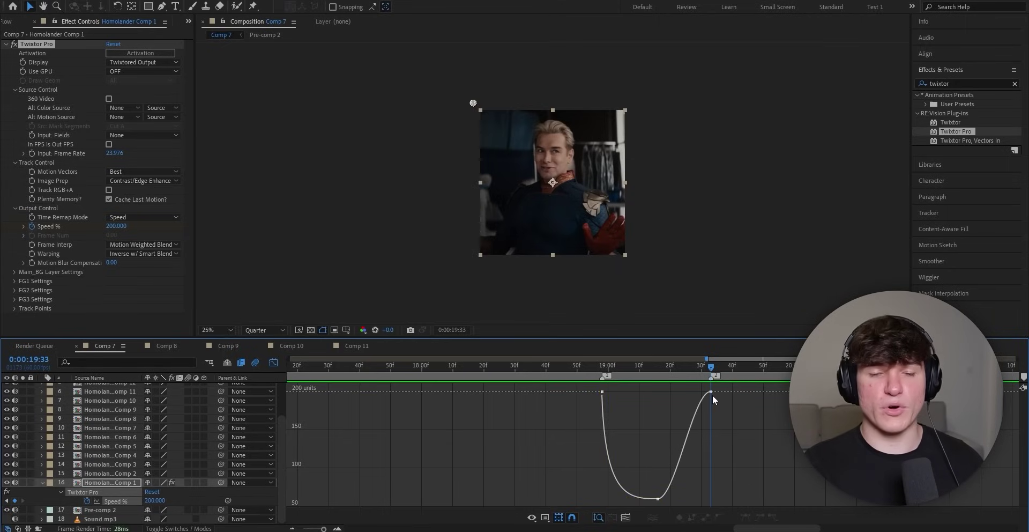
left_click_drag(693, 392, 709, 492)
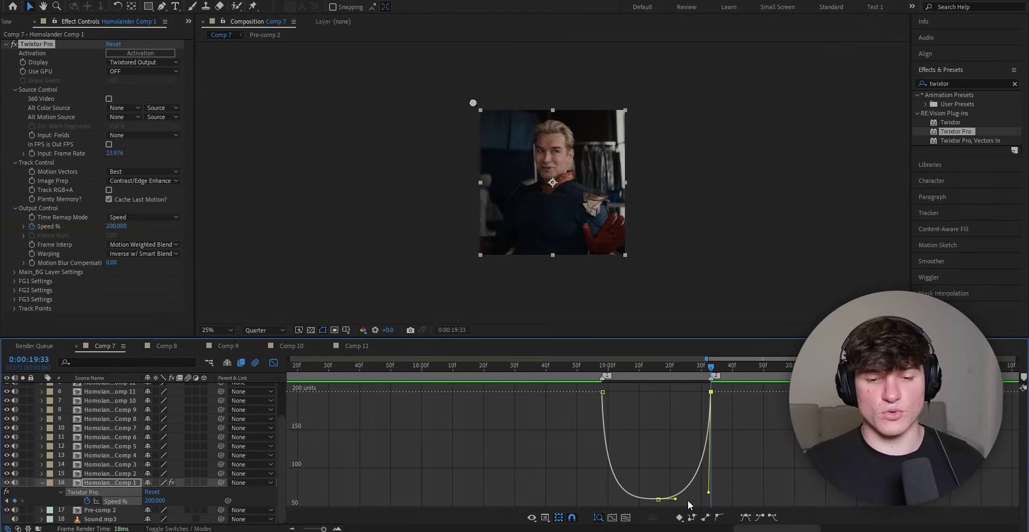
left_click(676, 499)
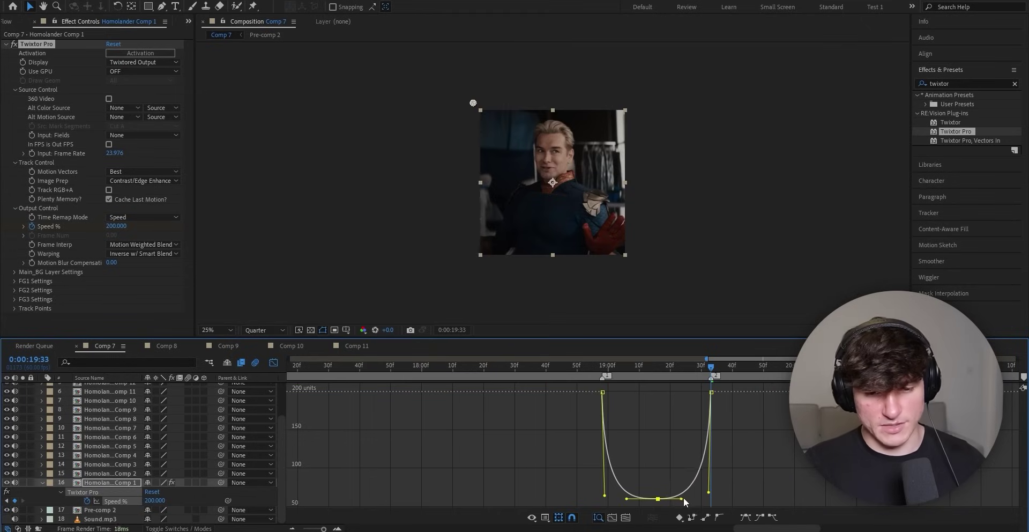
left_click(274, 363)
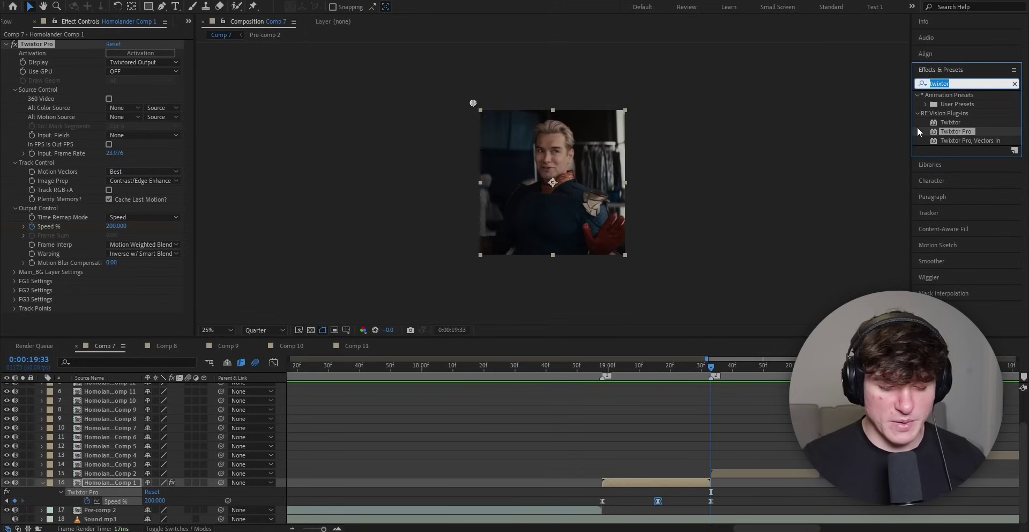
- Find the S_BlurMoCurves effect and apply it to Homolander Comp 1 below Twixtor Pro
type("s_blu")
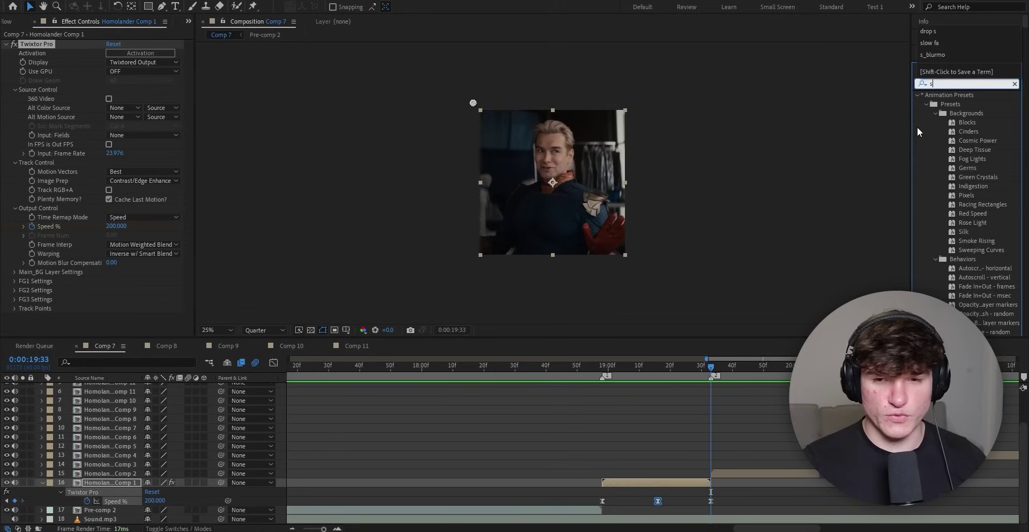
type("rmocurves")
left_click(992, 104)
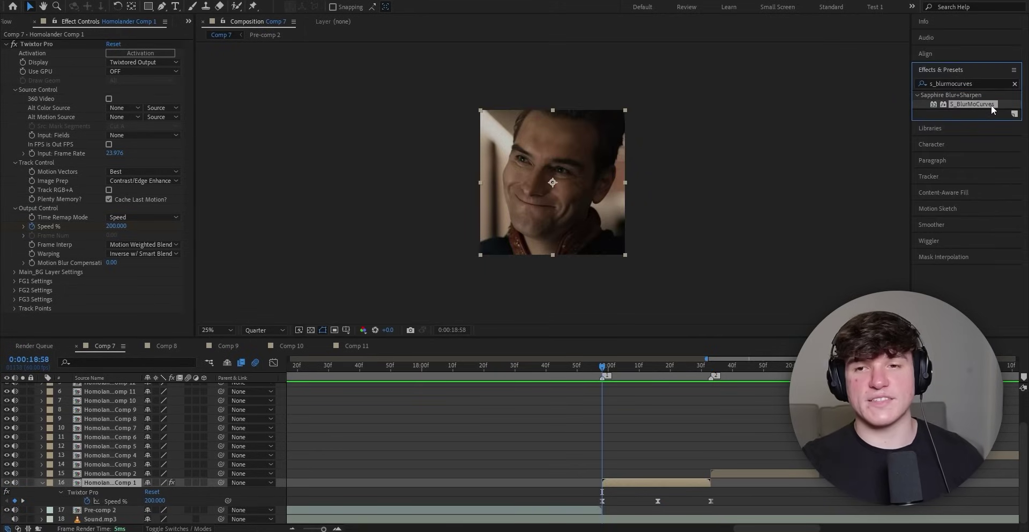
double_click(980, 105)
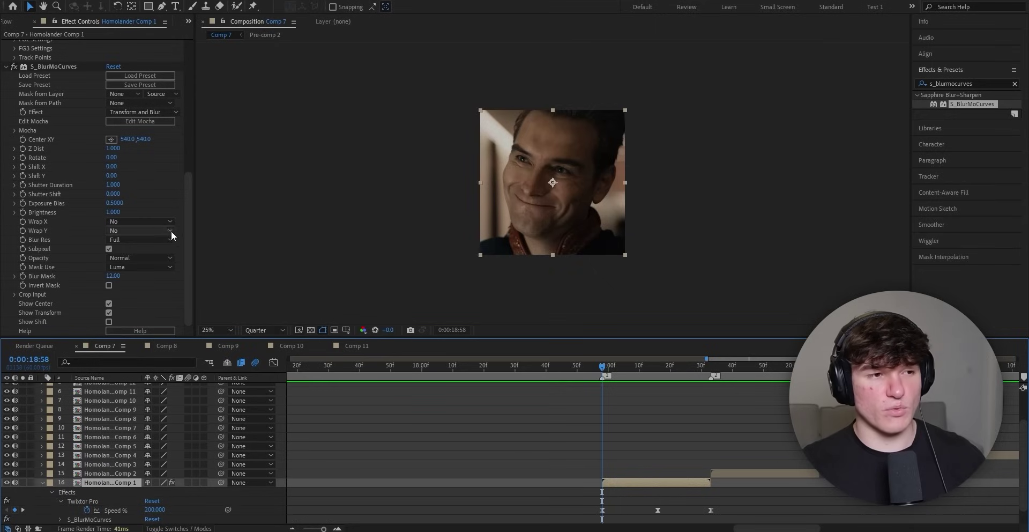
- Keyframe S_BlurMoCurves' Z Dist from 1 at the clip's start to 0.85 at its end, 0:00:19:33, and scrub through the zoom
left_click(24, 149)
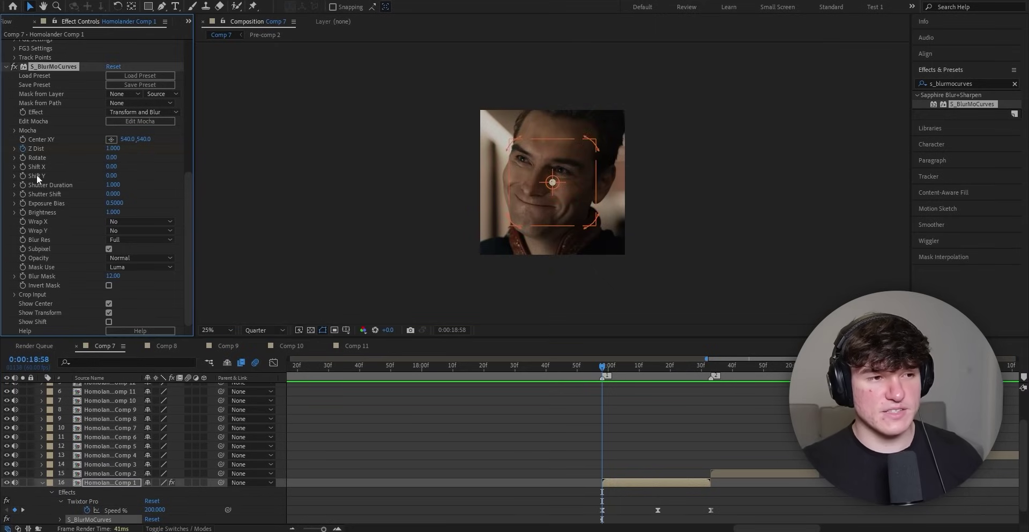
scroll(619, 379, "down", 2)
left_click(711, 367)
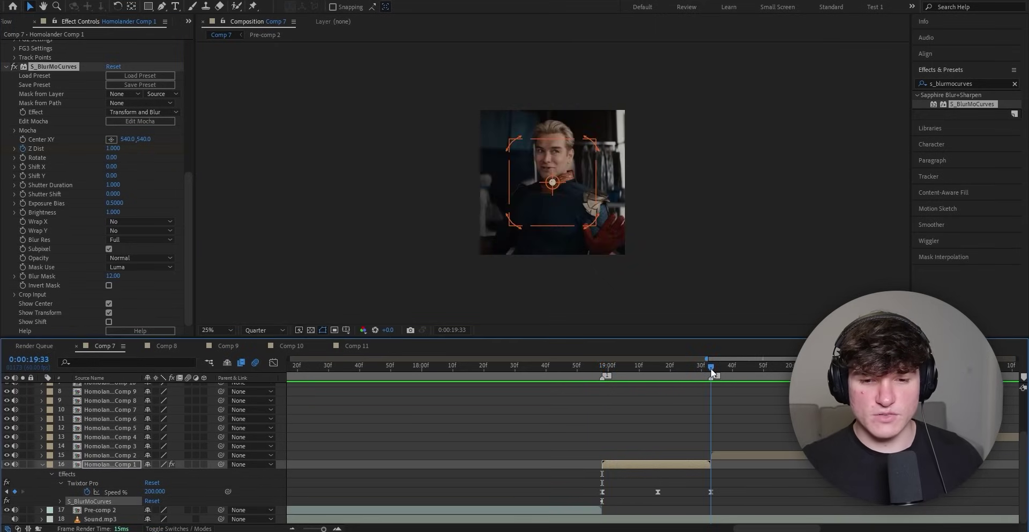
left_click(117, 148)
type("0.85")
key("Return")
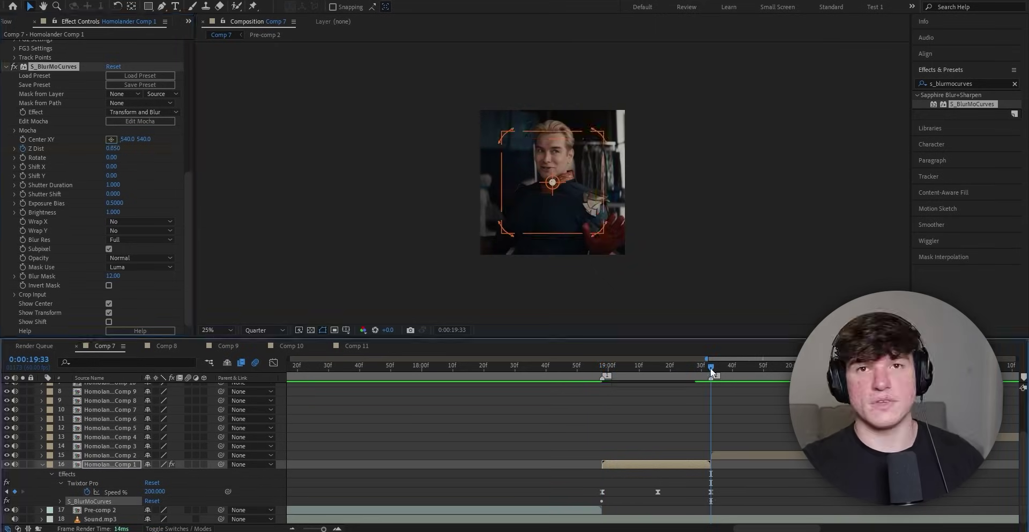
mouse_move(707, 365)
left_mouse_down()
mouse_move(641, 366)
mouse_move(691, 368)
mouse_move(692, 355)
left_mouse_up()
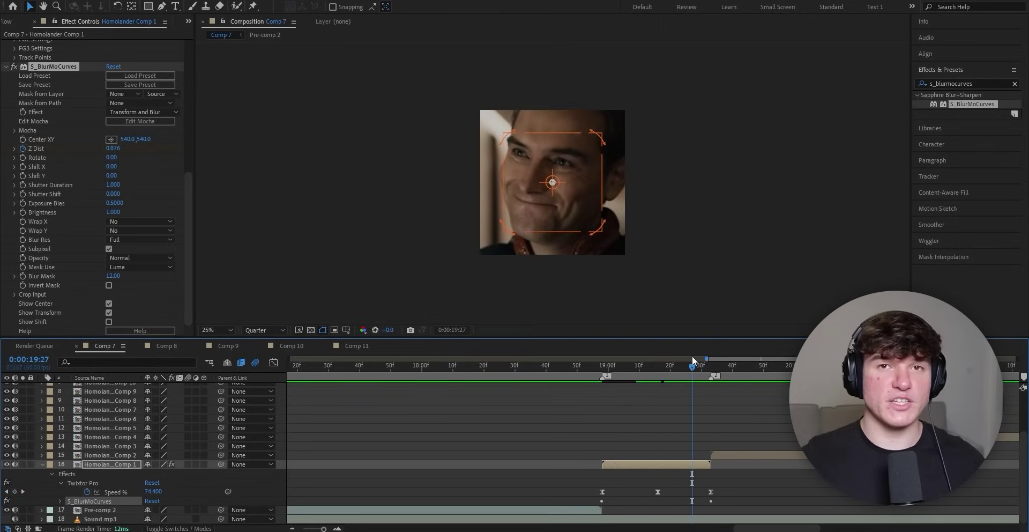
- Reveal Homolander Comp 1's keyframes and apply Easy Ease to both Z Dist keyframes
left_click(637, 466)
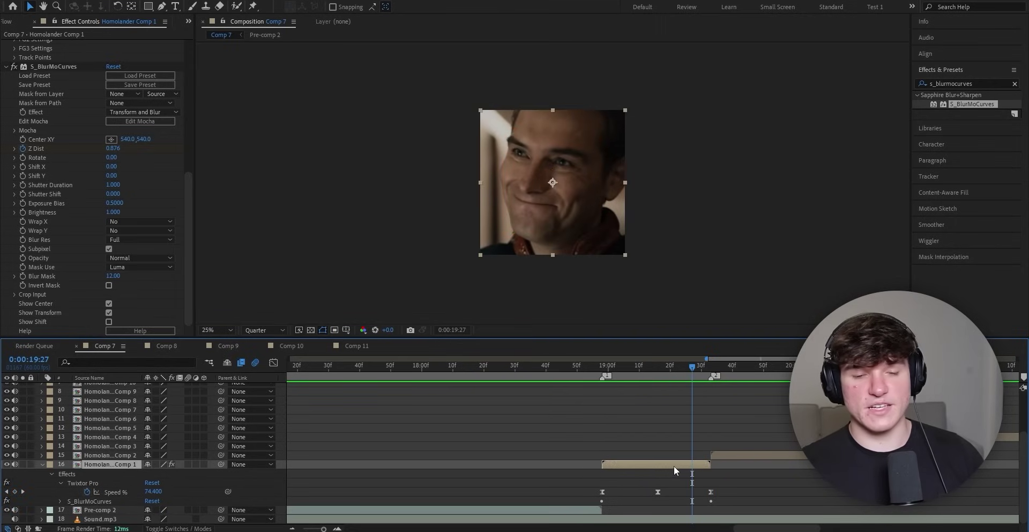
key("u")
left_click_drag(741, 496, 595, 506)
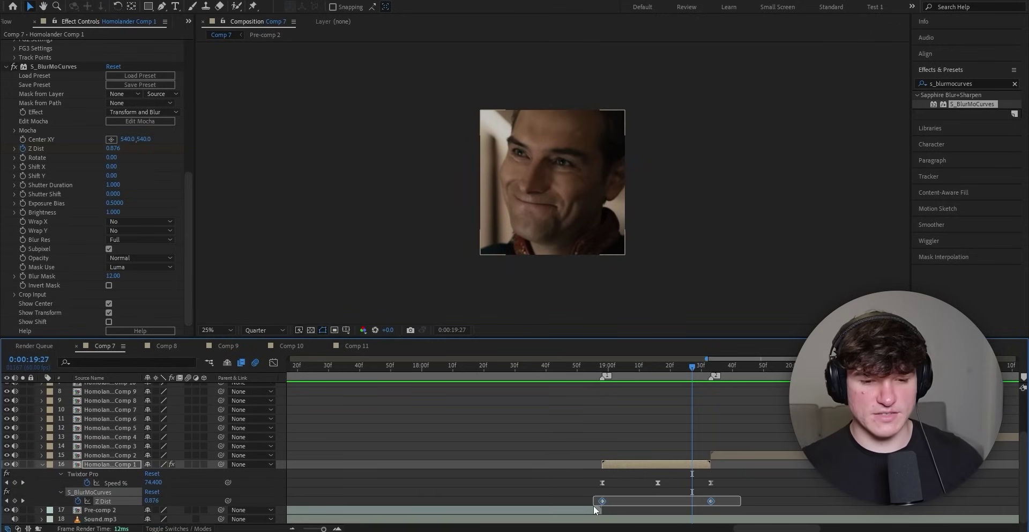
right_click(601, 500)
mouse_move(638, 493)
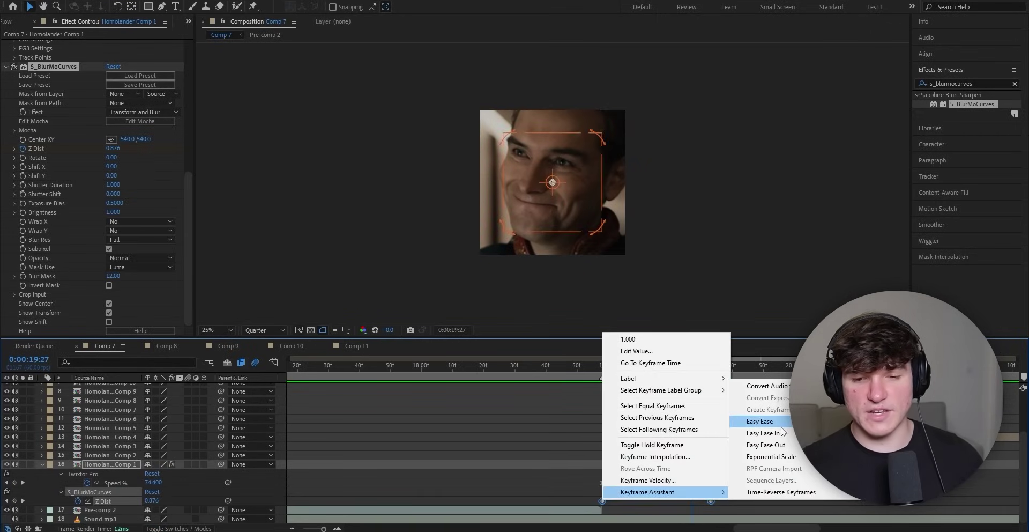
left_click(759, 421)
- Bend the Z Dist value graph so it falls steeply at both ends and gently mid-clip, then return to the layer bars
left_click(273, 362)
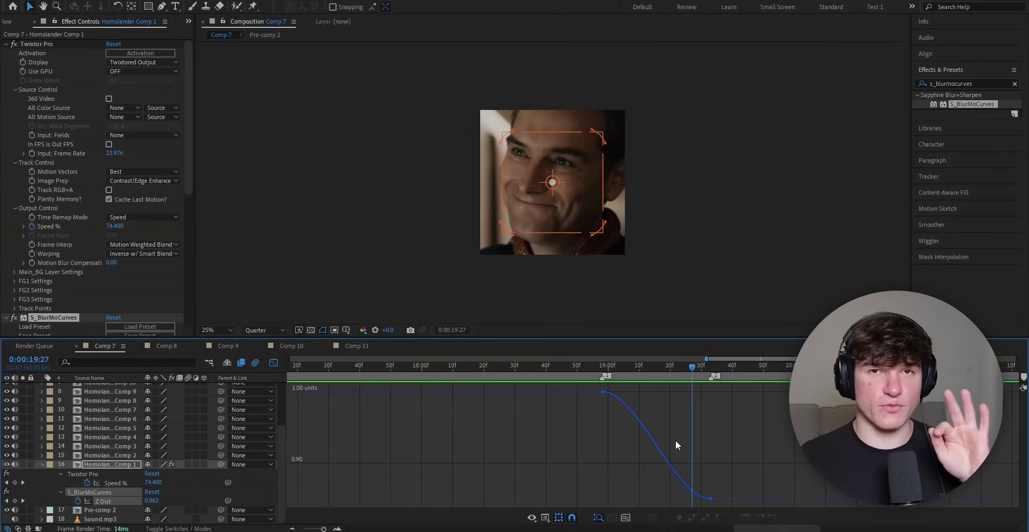
key("ctrl+a")
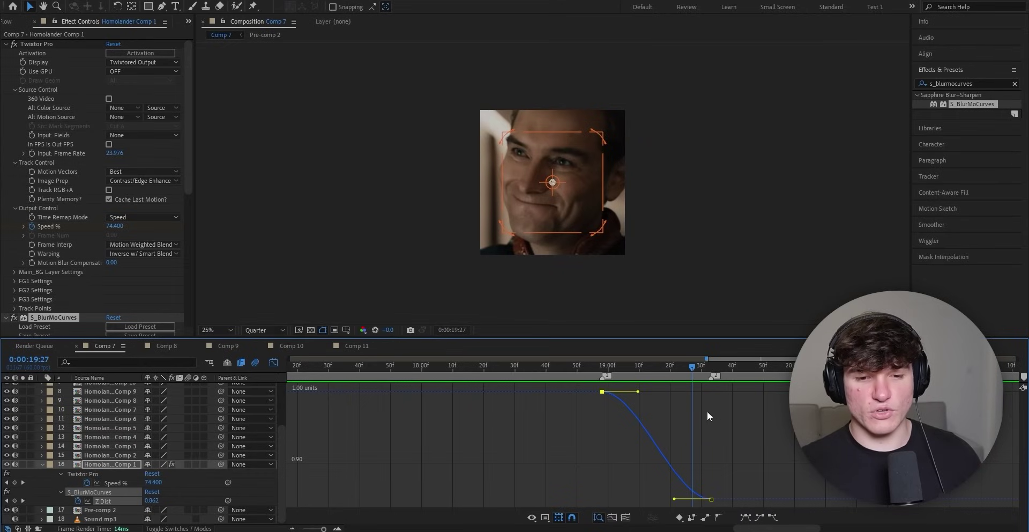
left_click_drag(638, 393, 623, 435)
left_click_drag(674, 498, 680, 455)
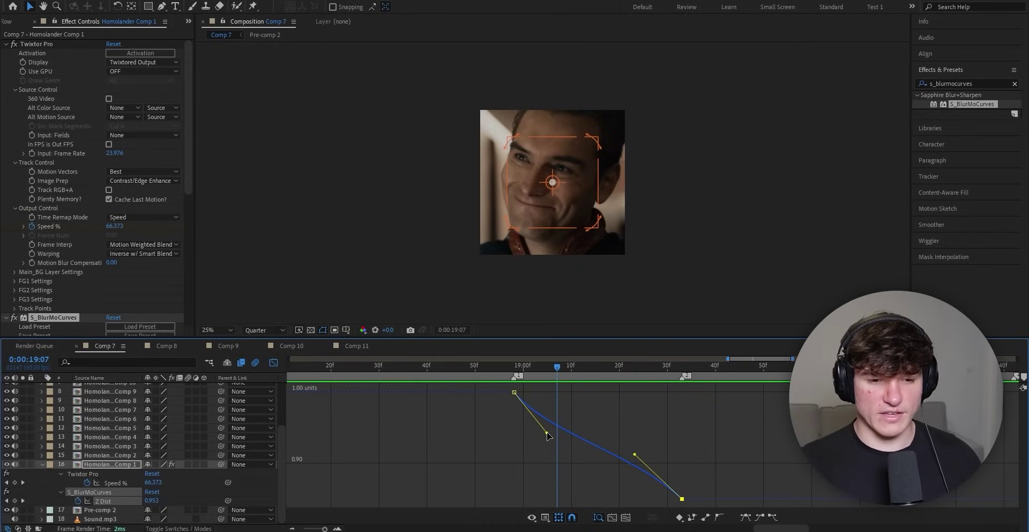
left_click_drag(545, 435, 540, 451)
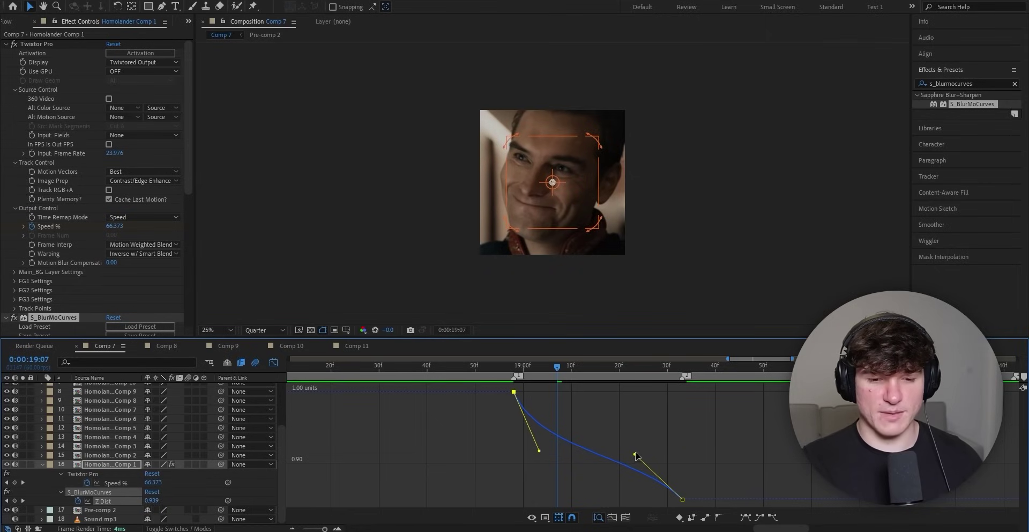
left_click_drag(635, 455, 648, 442)
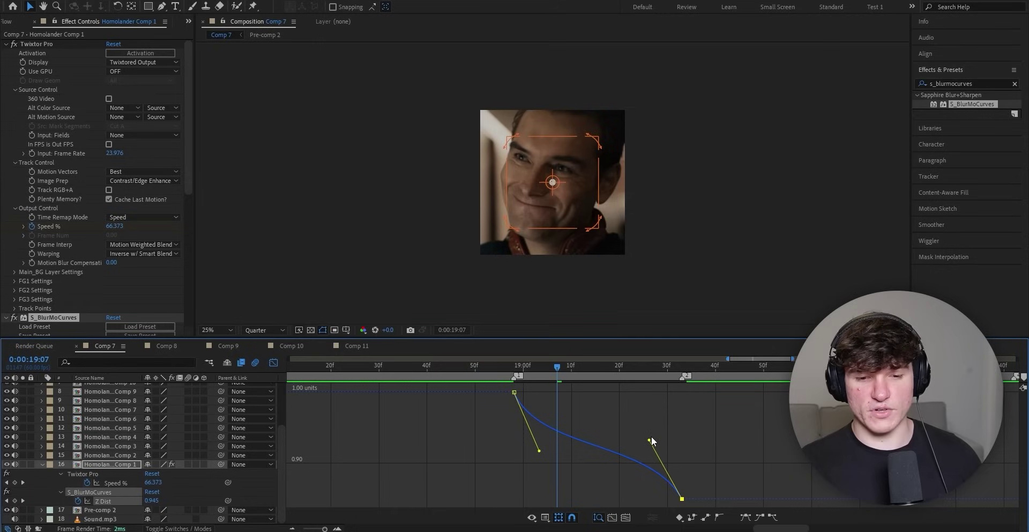
mouse_move(650, 441)
left_mouse_down()
mouse_move(631, 442)
mouse_move(670, 430)
mouse_move(649, 440)
left_mouse_up()
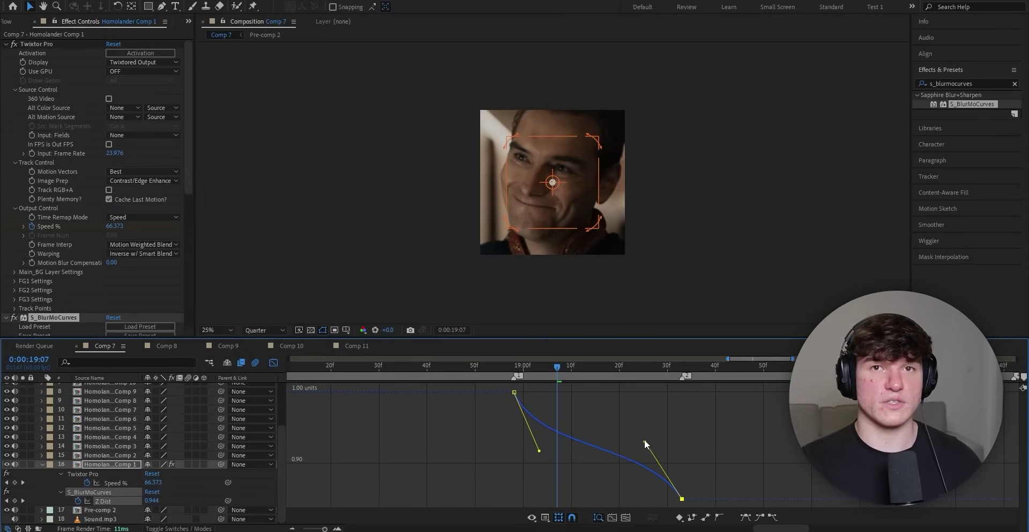
key("shift+Page_Up")
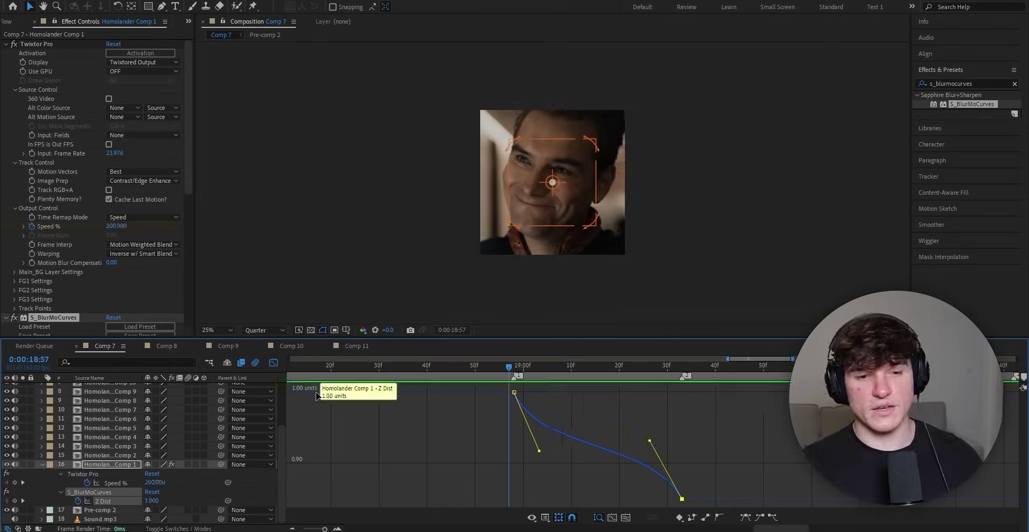
left_click(273, 363)
- Copy Twixtor Pro and S_BlurMoCurves with their keyframes from Homolander Comp 1 and paste them onto Homolander Comp 2 at 0:00:19:33
left_click(722, 477)
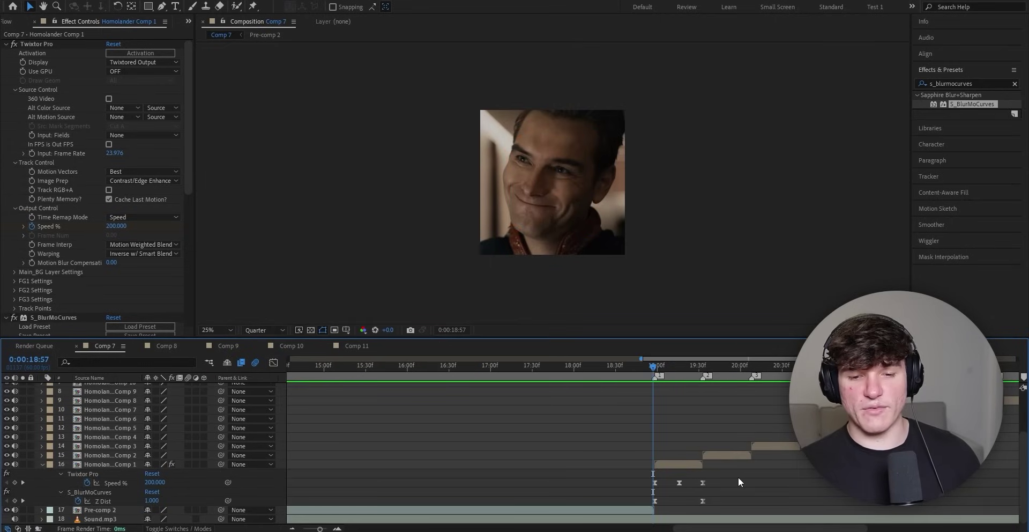
left_click(667, 465)
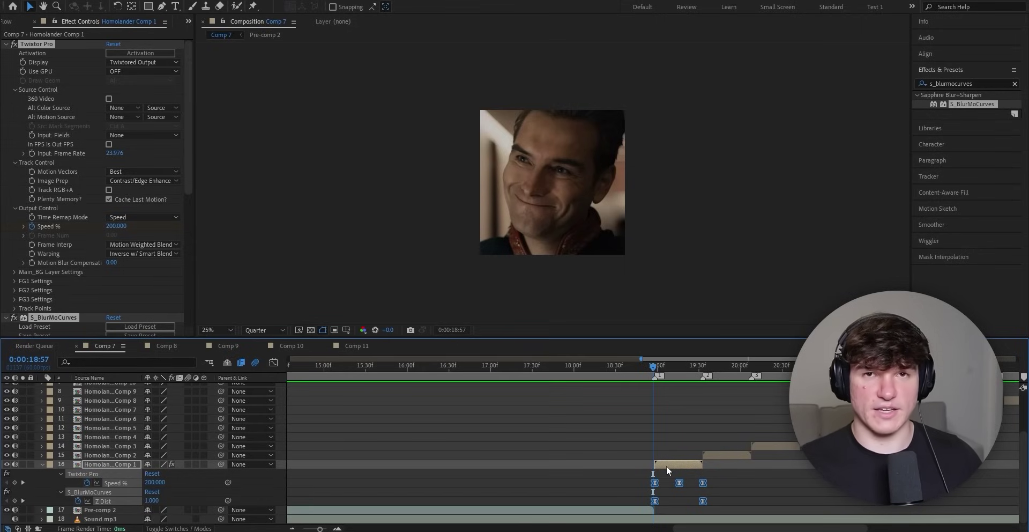
left_click_drag(718, 475, 649, 510)
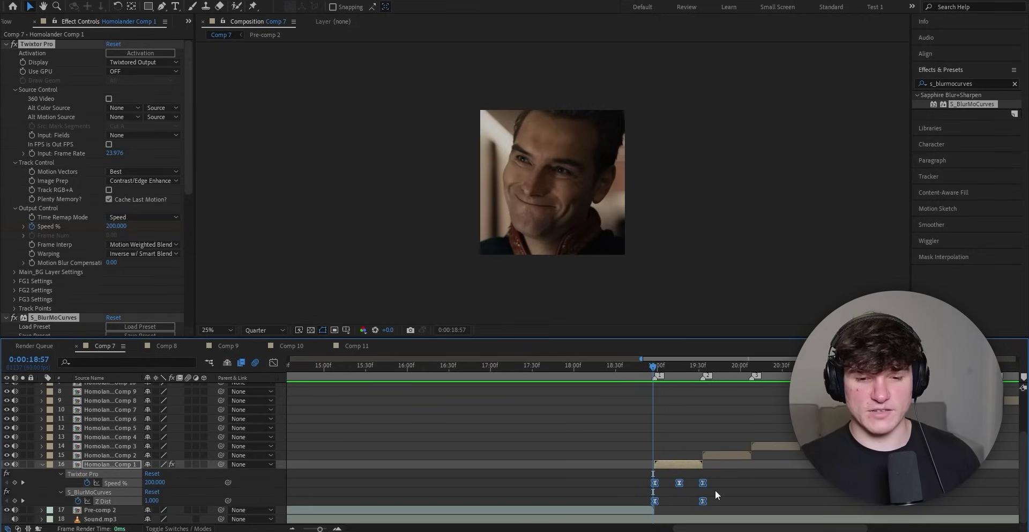
left_click(40, 44)
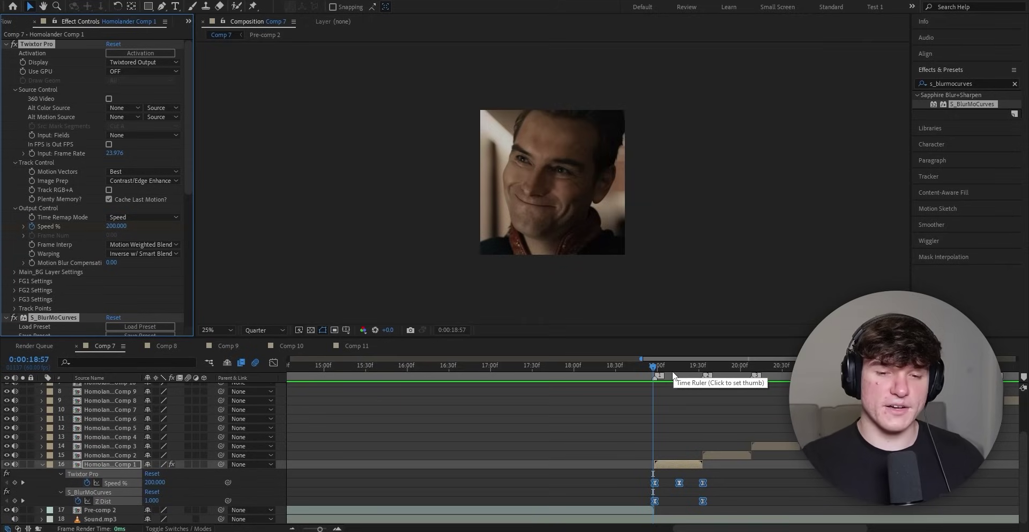
left_click(703, 368)
left_click(711, 455)
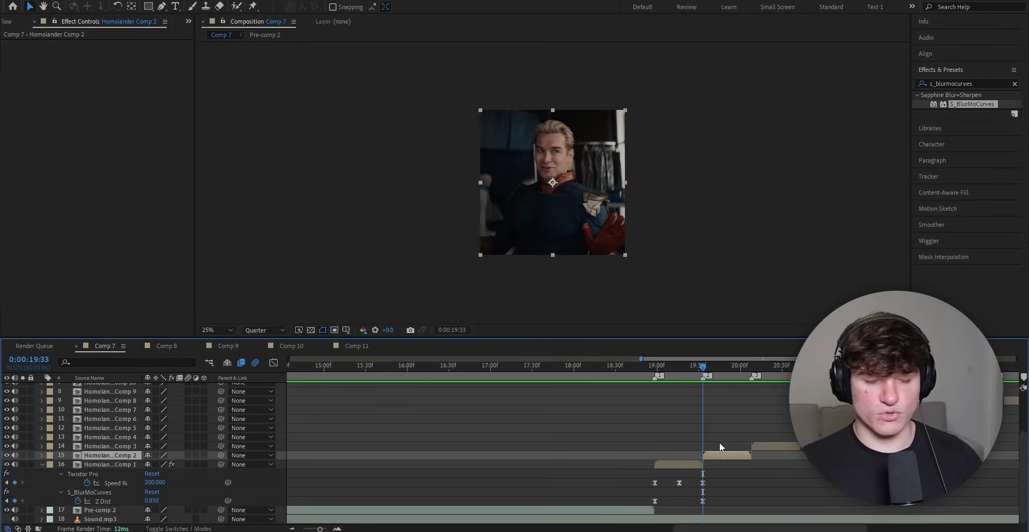
key("ctrl+v")
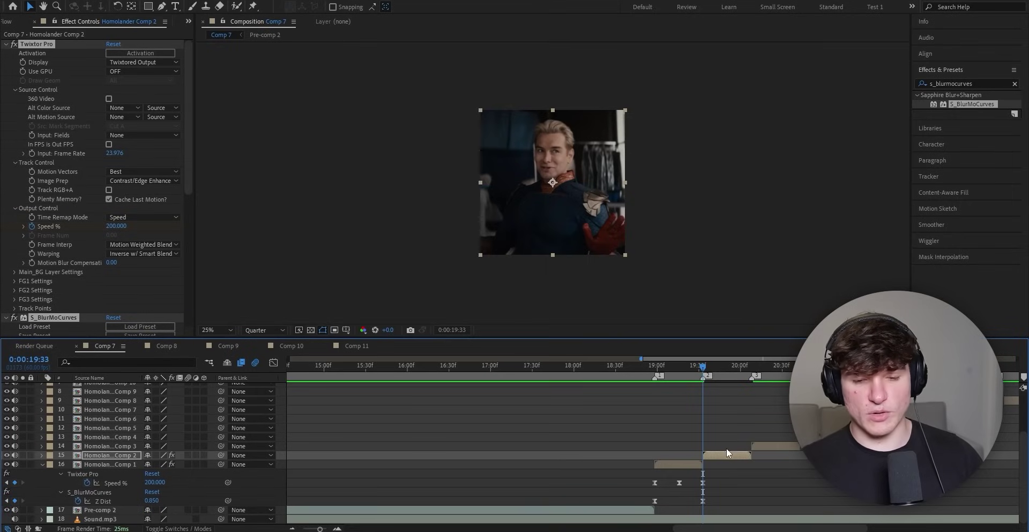
- Reveal Homolander Comp 2's pasted keyframes and compress them proportionally so the last ones land at the clip's end, 0:00:20:08
scroll(735, 467, "down", 3)
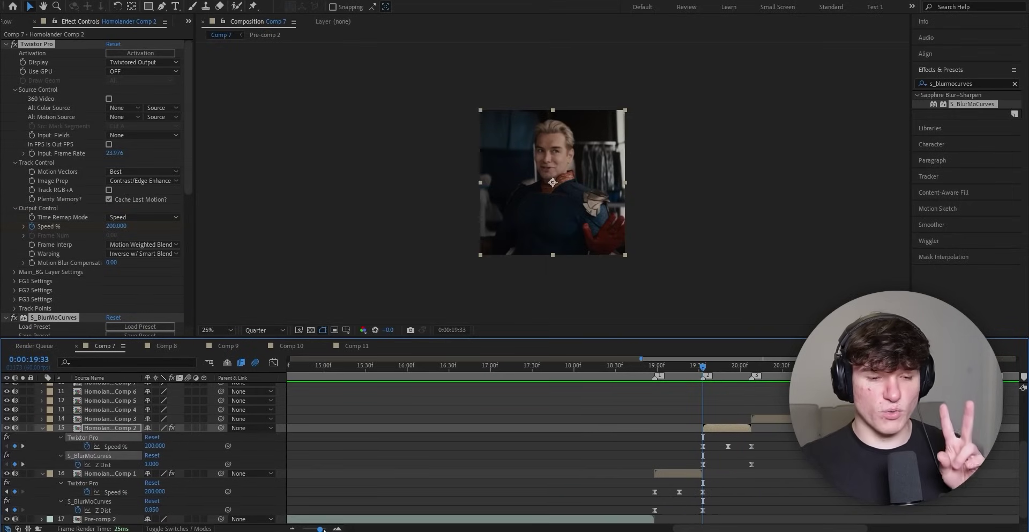
scroll(590, 431, "up", 5)
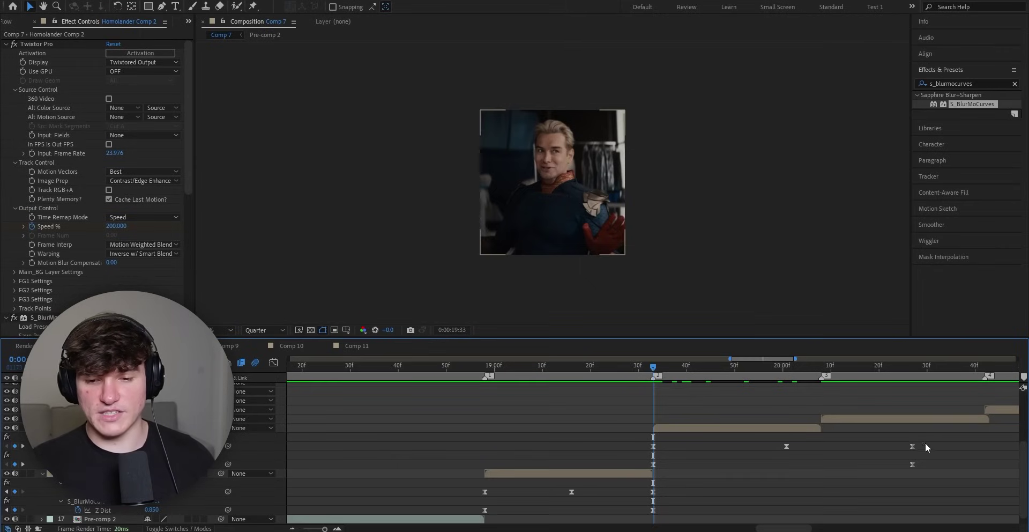
key("k")
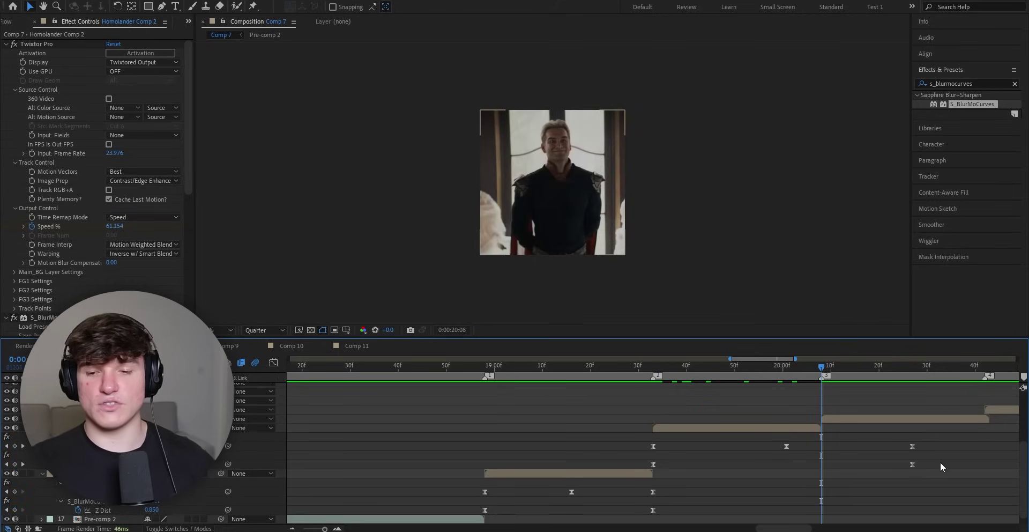
left_click_drag(941, 441, 627, 464)
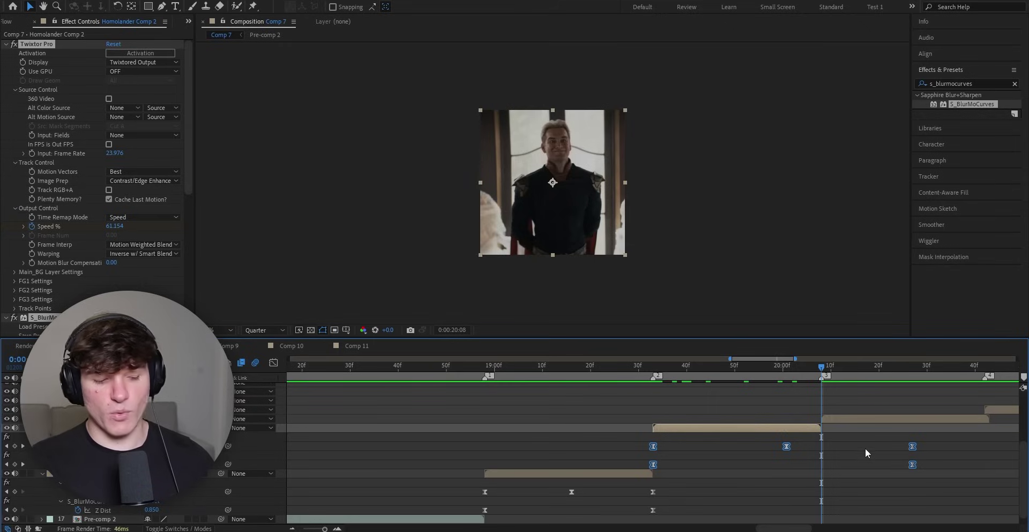
left_click_drag(913, 451, 828, 453)
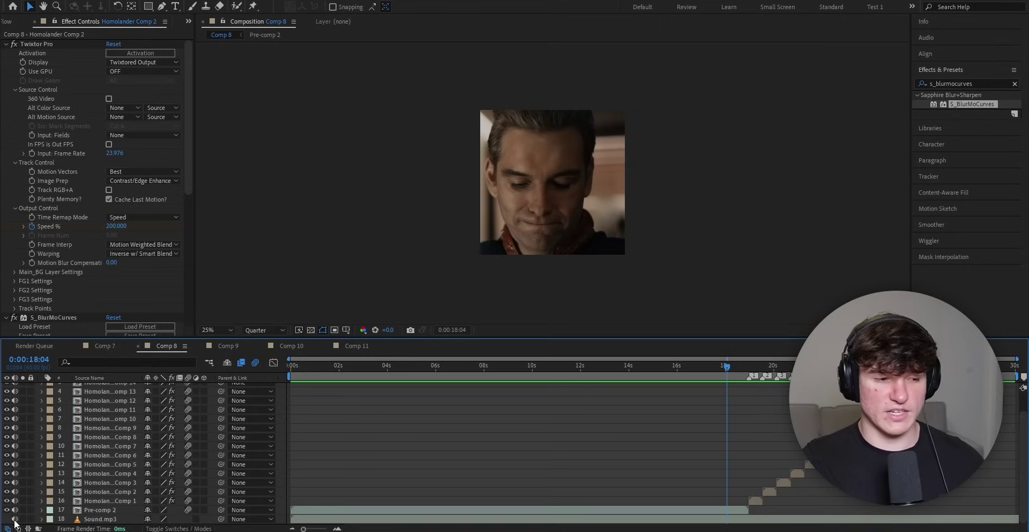
- Preview Comp 8 from the beginning and stop at 0:00:01:41
key("Home")
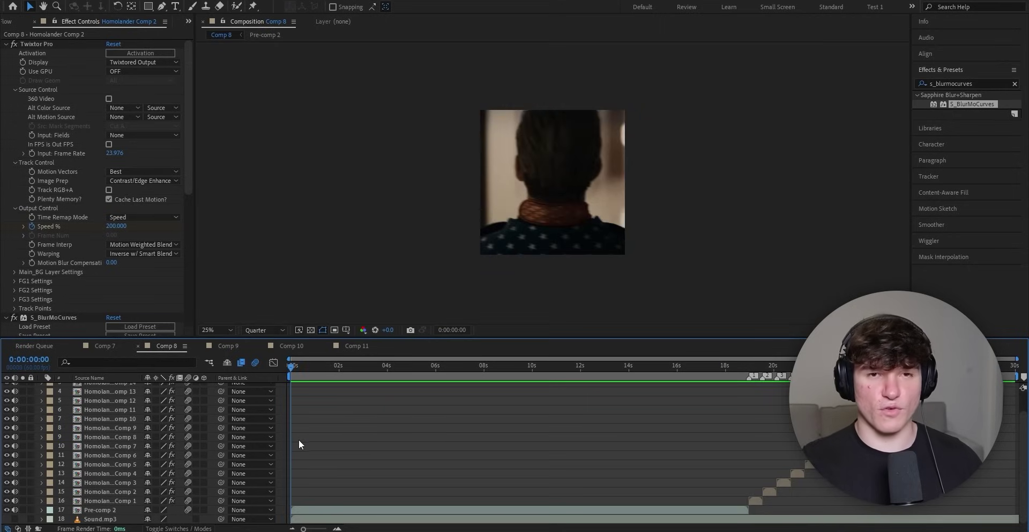
key("space")
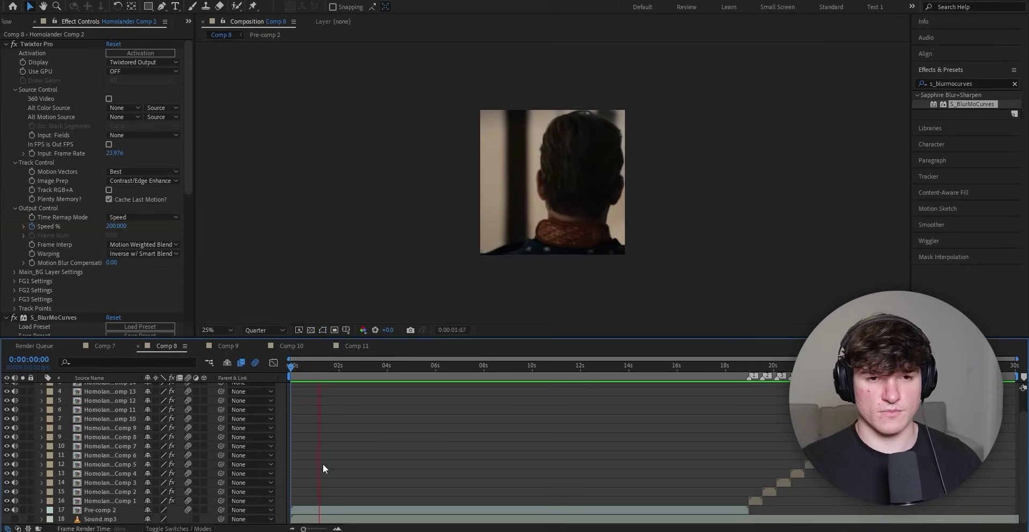
key("space")
- Add a white Arial Bold text layer reading "WHAT ARE YOU DRINKING" across the middle of the frame in Comp 8
key("ctrl+6")
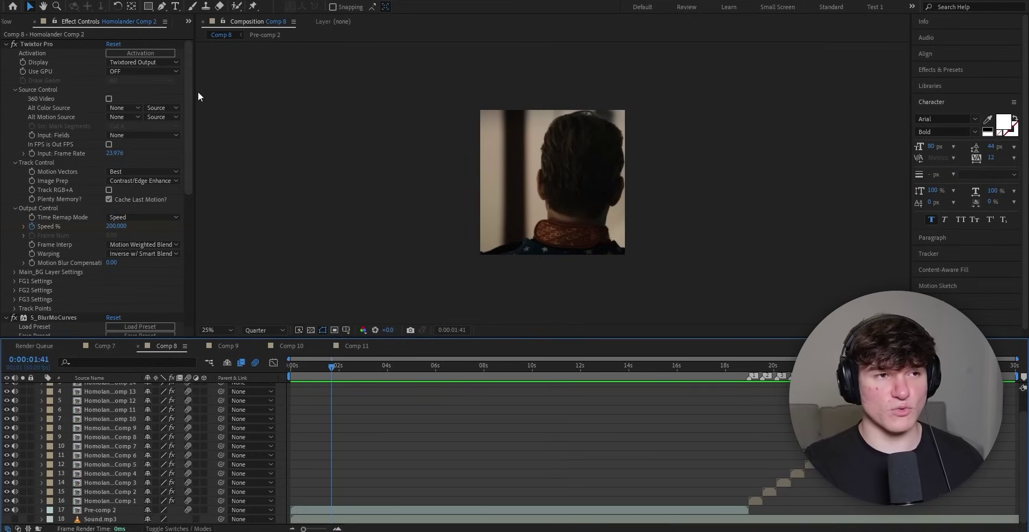
left_click(175, 7)
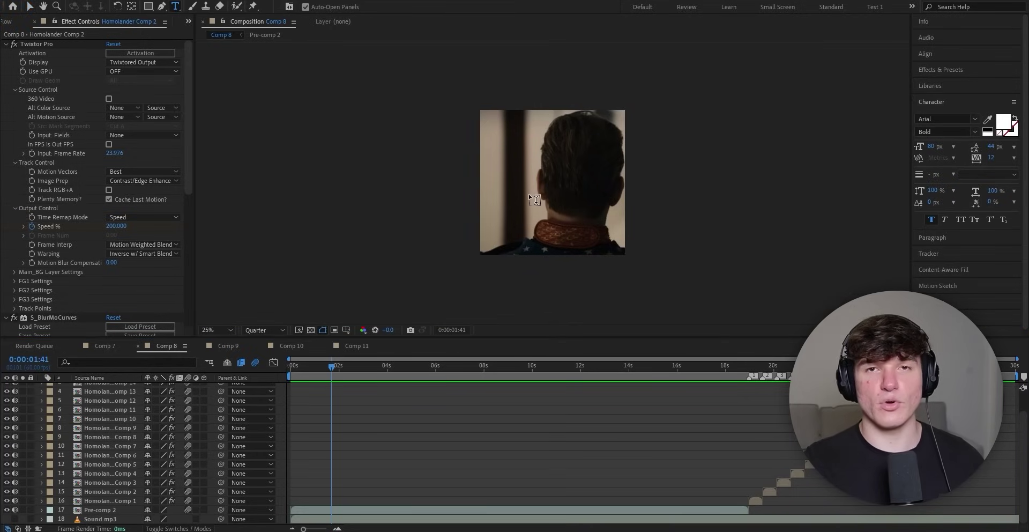
left_click(524, 180)
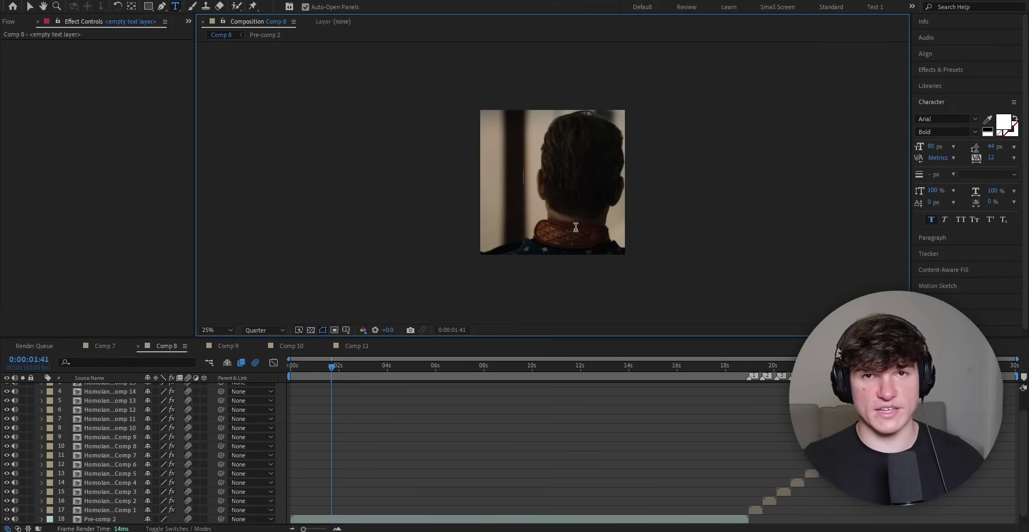
type("WHAT ARE YOU DRINKING")
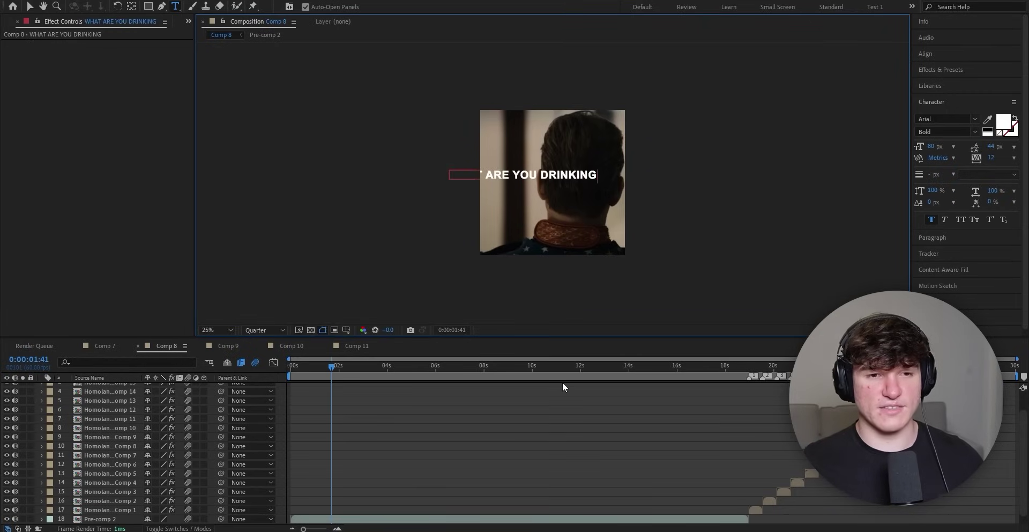
scroll(562, 381, "up", 3)
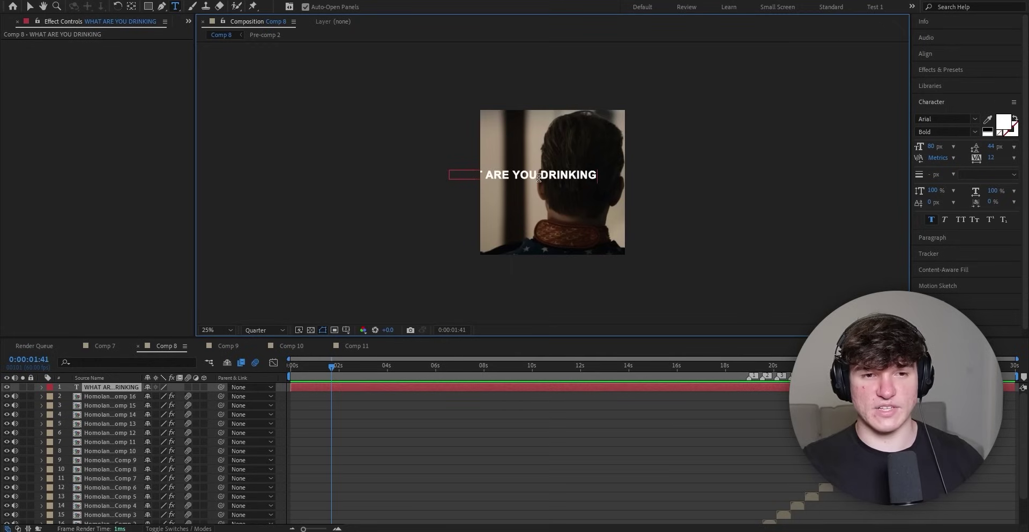
- Set the whole caption's font size to 55 px, try a different vertical scale and undo the last changes
key("ctrl+a")
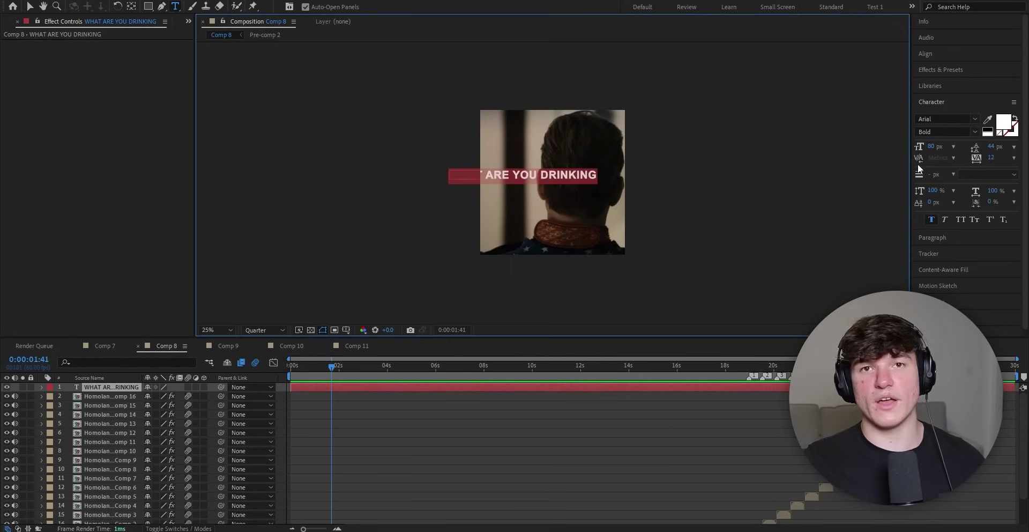
left_click_drag(931, 150, 918, 149)
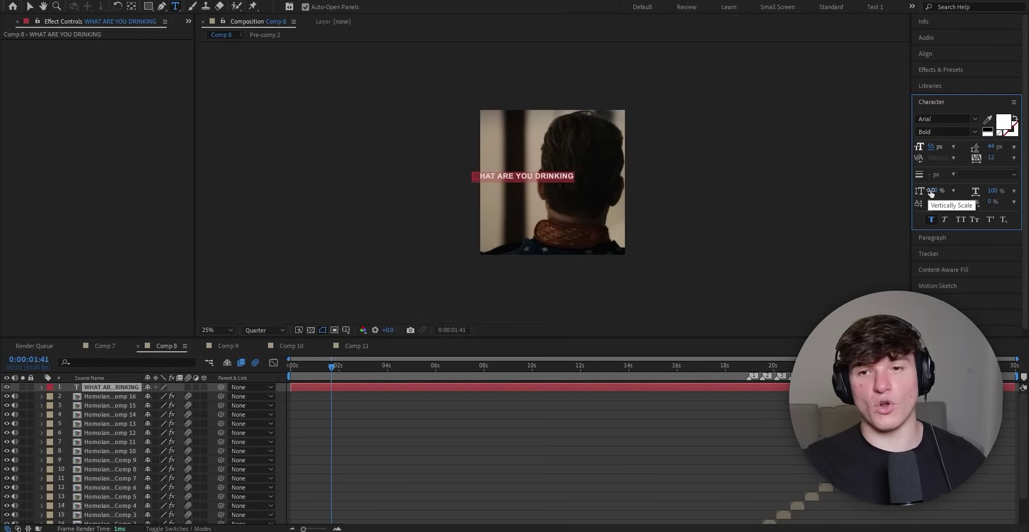
left_click_drag(931, 193, 951, 190)
key("ctrl+z")
key("ctrl+z")
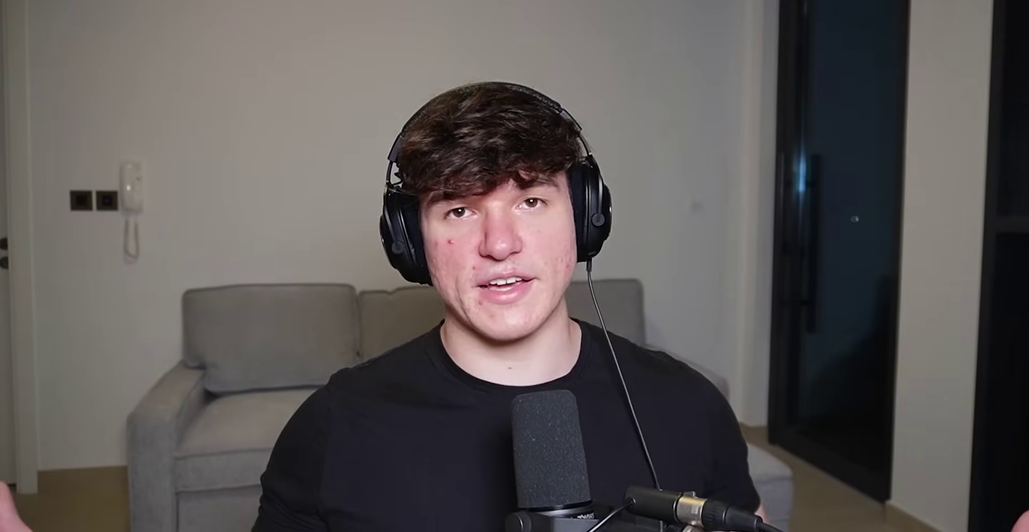
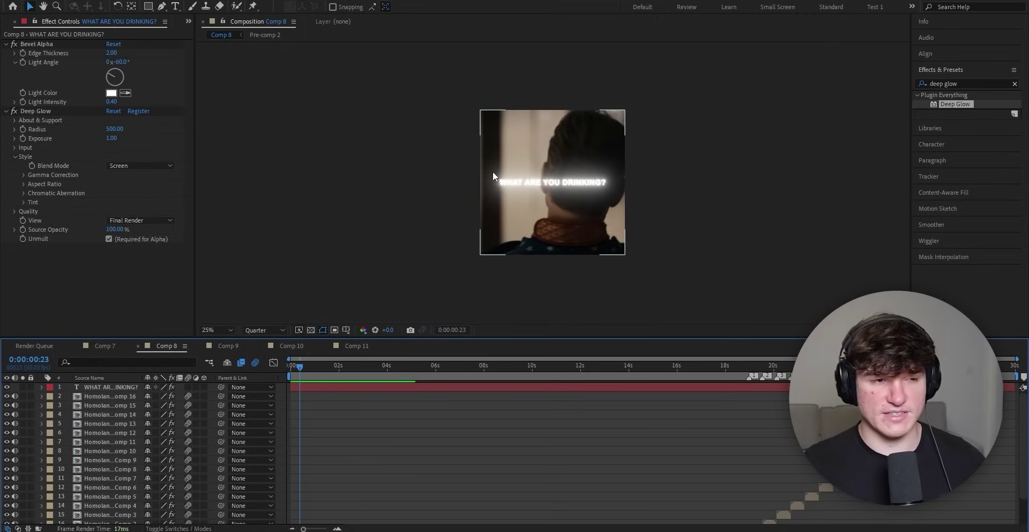
- Soften the caption's Deep Glow by setting its Exposure to 0.25 and Radius to 400
left_click(112, 138)
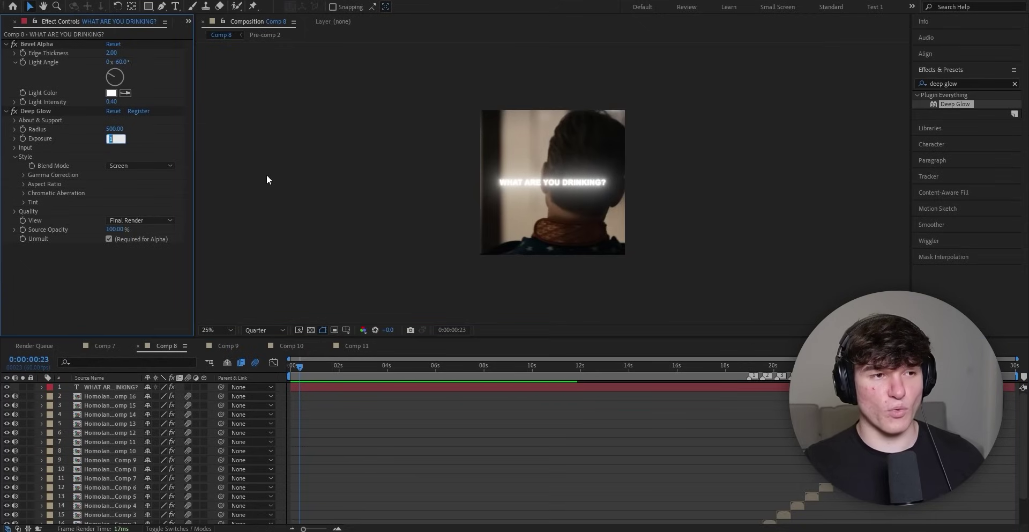
type("0.2")
key("Return")
left_click(117, 129)
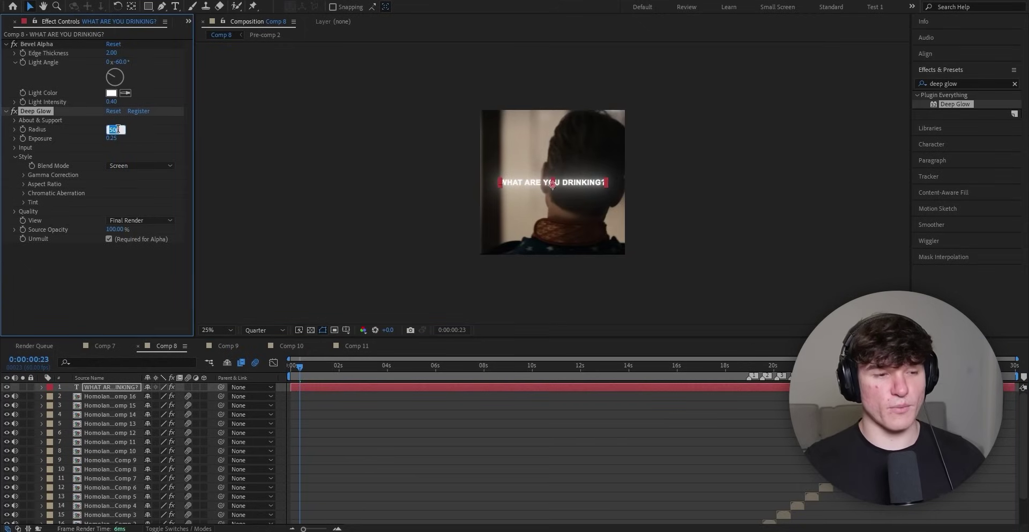
type("400")
key("Return")
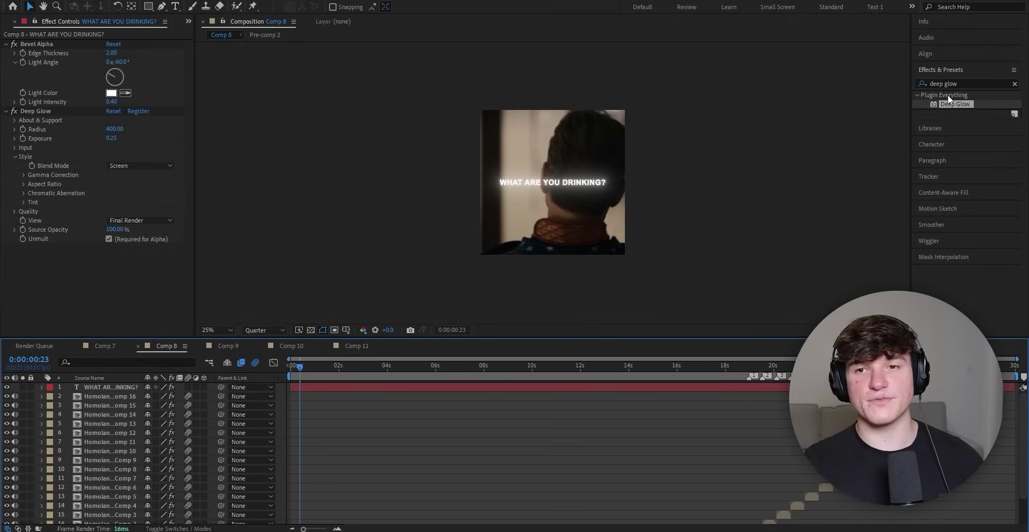
- Find the Perspective Drop Shadow effect and apply it to the caption layer below Deep Glow
left_click_drag(959, 83, 884, 83)
type("drop shad")
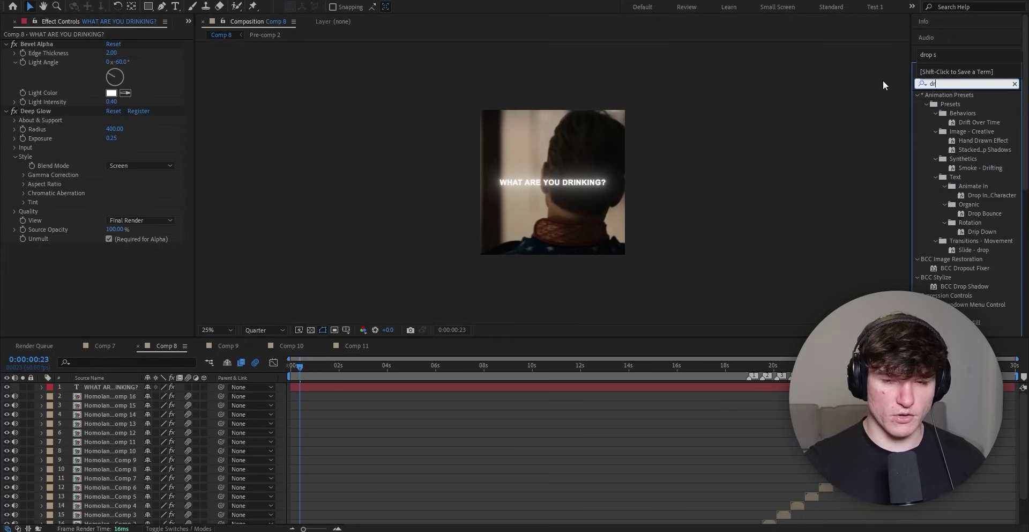
left_click(965, 159)
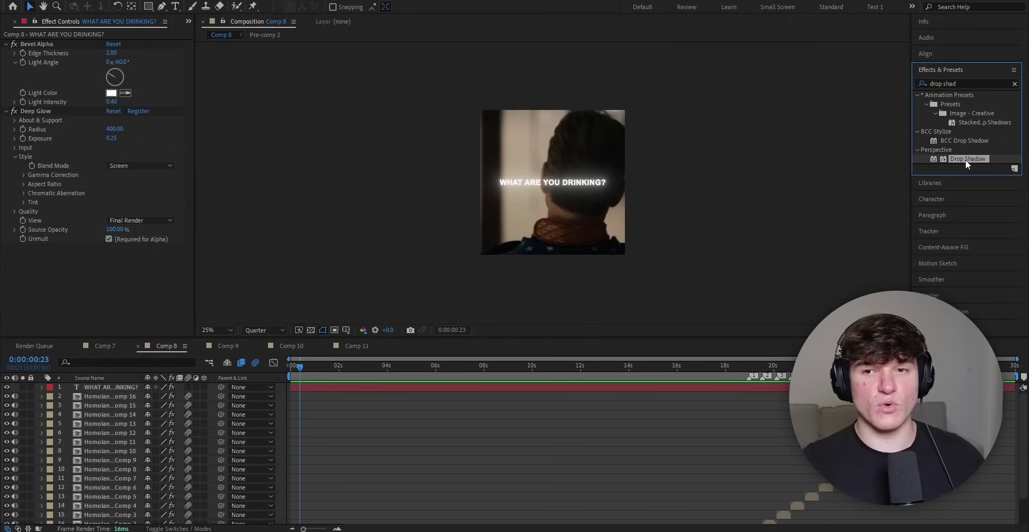
left_click_drag(966, 159, 343, 383)
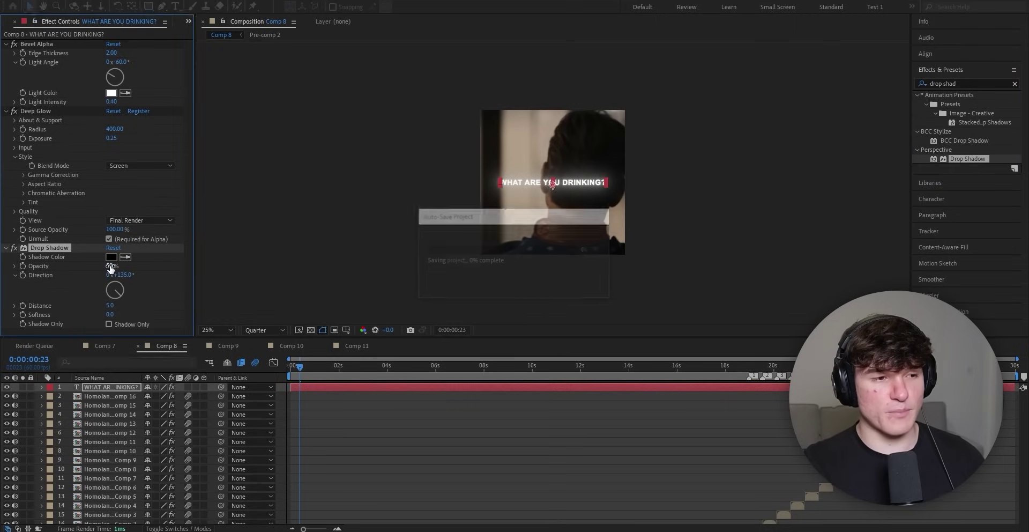
- Set the caption's Drop Shadow to 100% Opacity, Distance 0 and Softness 100
left_click(109, 265)
type("100")
key("Return")
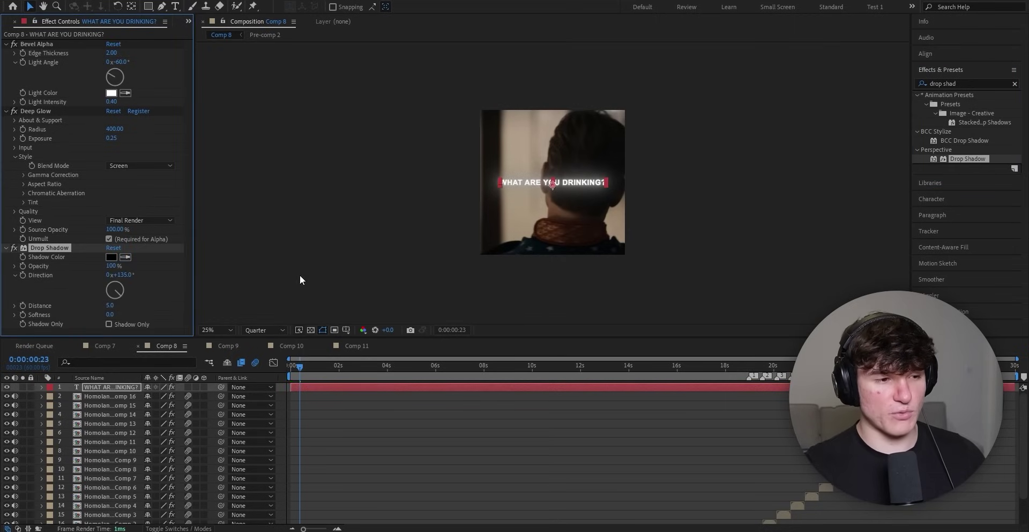
left_click(110, 315)
type("100")
key("Return")
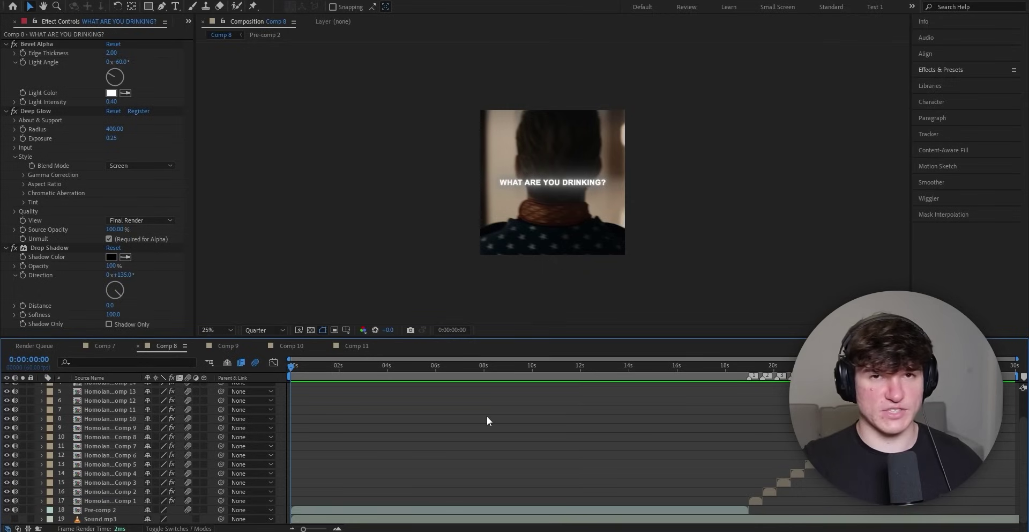
- Scrub the intro dialogue to where the caption should change and split the caption layer at 0:00:05:25
scroll(486, 415, "up", 2)
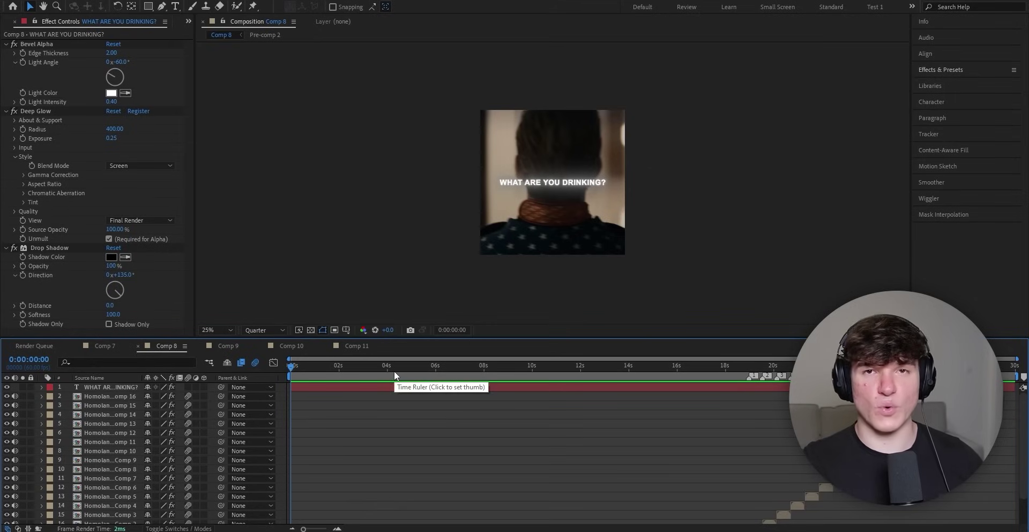
left_click_drag(388, 369, 445, 371)
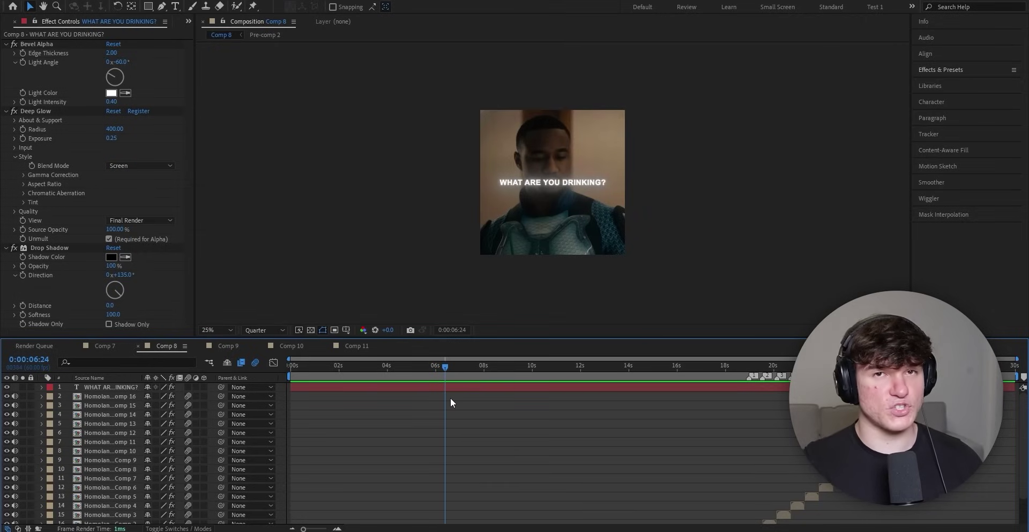
left_click_drag(445, 366, 421, 365)
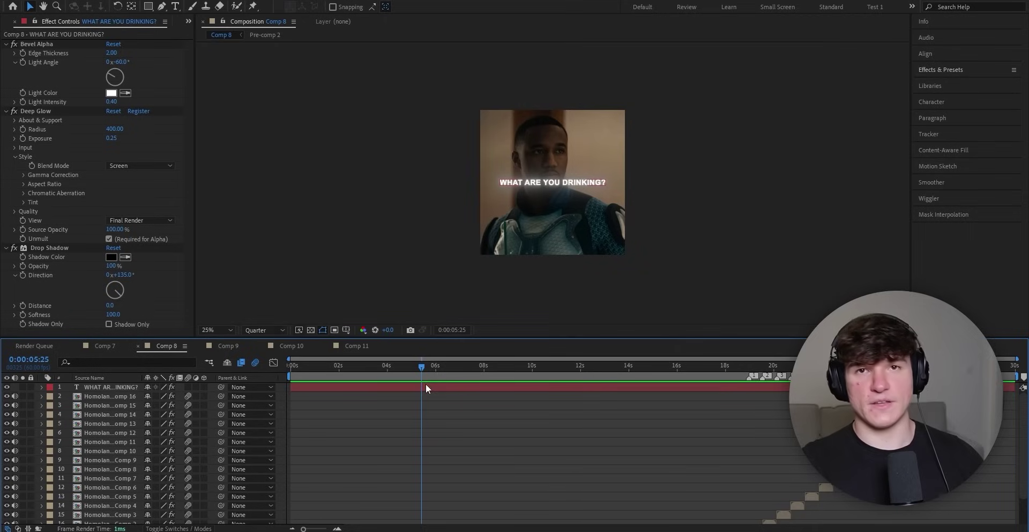
left_click(425, 384)
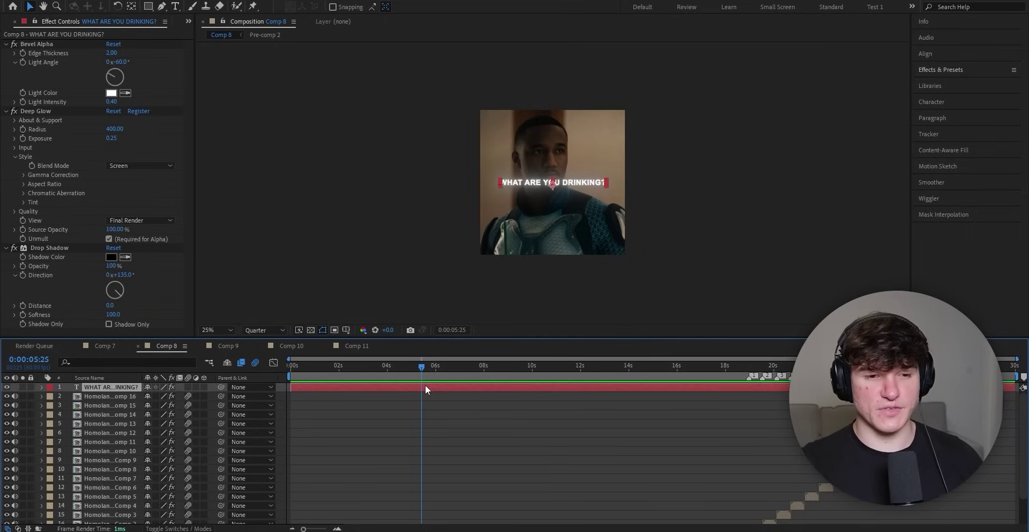
key("ctrl+shift+d")
left_click(421, 362)
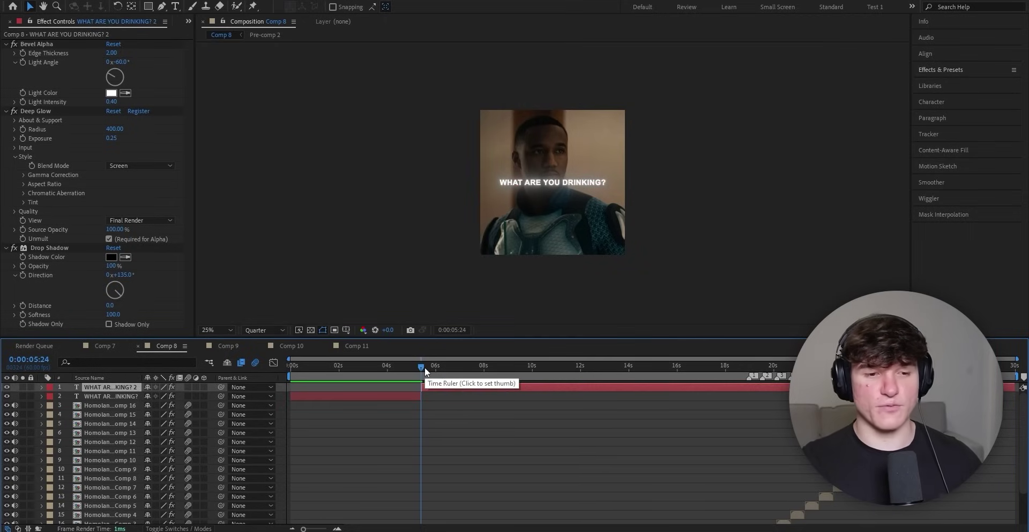
- Check the dialogue around the caption split and change the second caption's text to SHAKE SHACK
left_click_drag(421, 366, 412, 394)
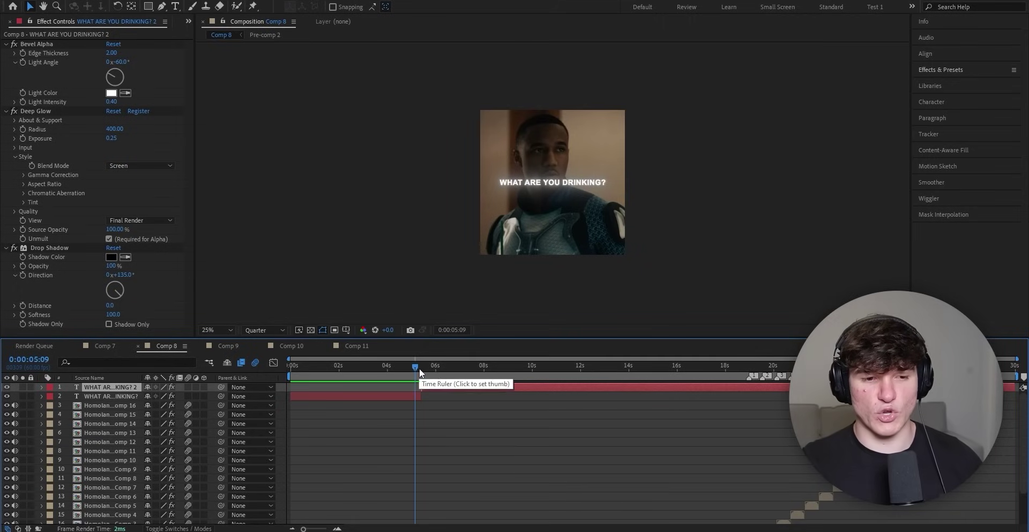
left_click_drag(419, 368, 424, 368)
key("ctrl+t")
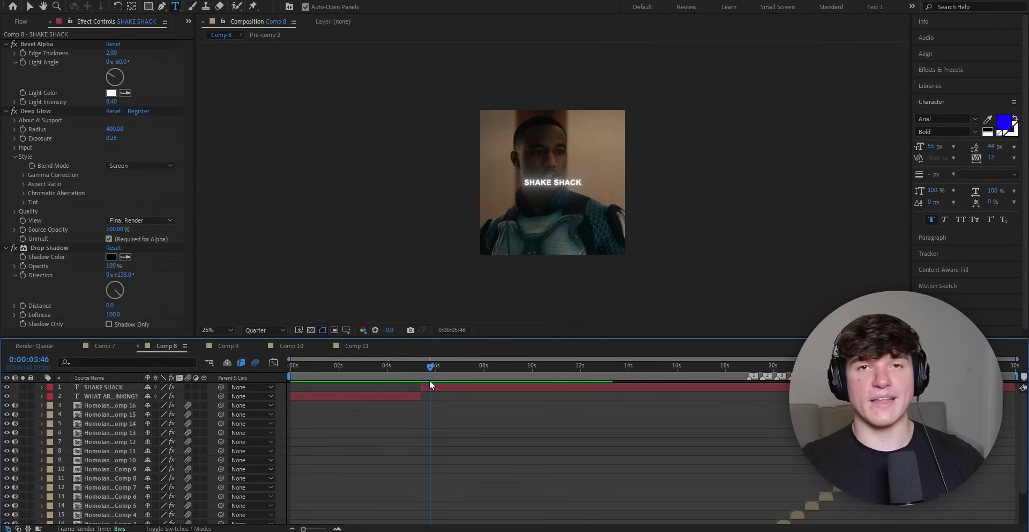
left_click_drag(432, 375, 414, 374)
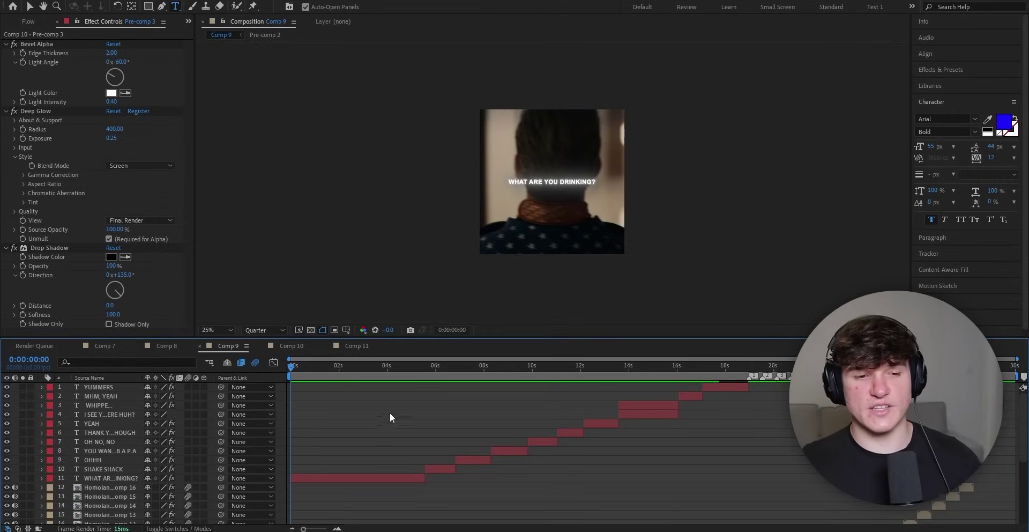
- Find the Fade Up Words animation preset and apply it to the WHAT ARE YOU DRINKING? caption at 0:00:00:00
left_click(421, 370)
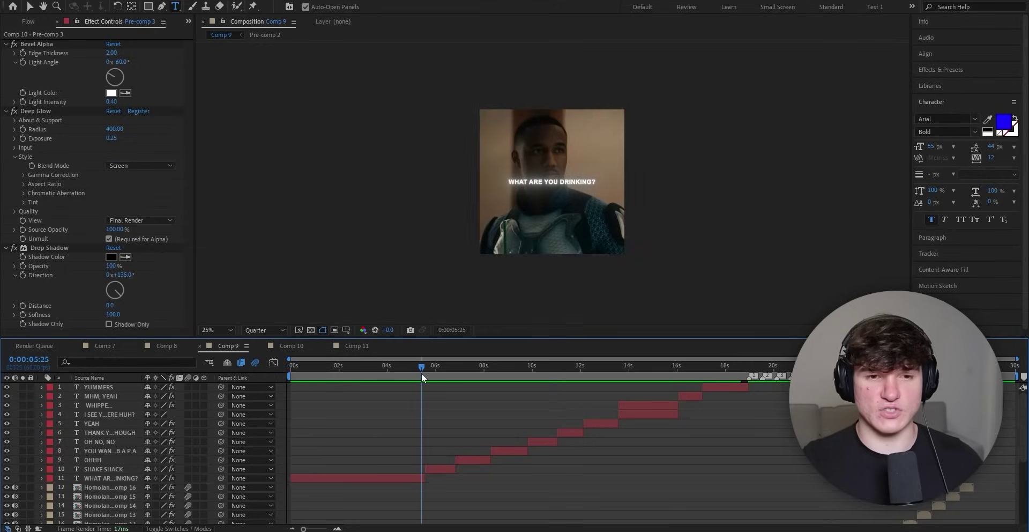
key("space")
key("ctrl+5")
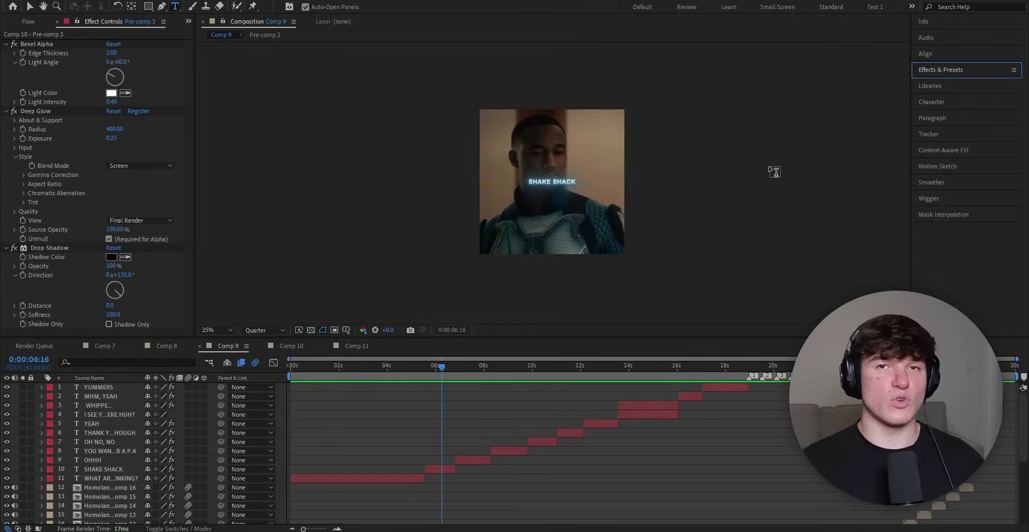
left_click(944, 67)
left_click(923, 82)
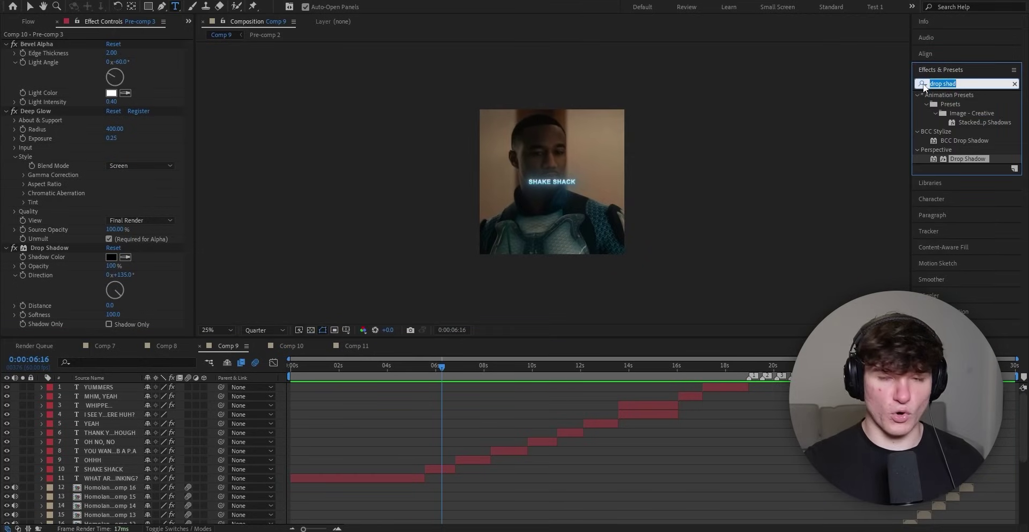
type("fade up word")
left_click_drag(446, 365, 291, 366)
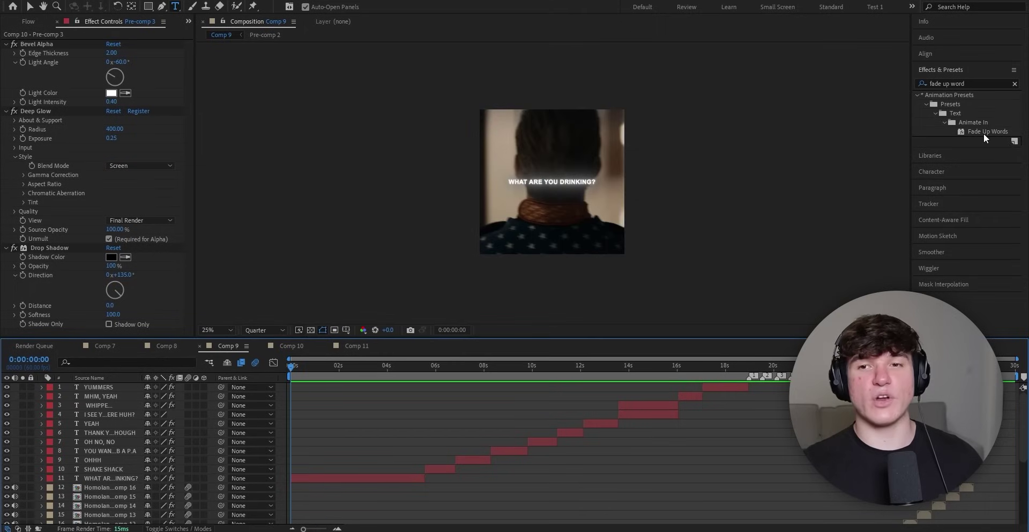
mouse_move(986, 132)
left_mouse_down()
mouse_move(277, 410)
mouse_move(300, 478)
left_mouse_up()
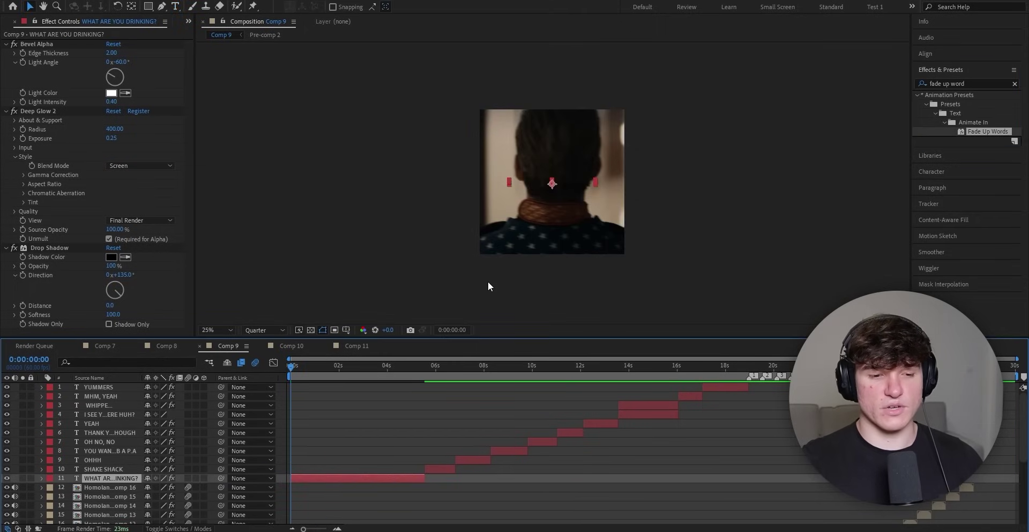
- Speed up the caption's word fade-in by moving the second Range Selector Start keyframe to before the one-second mark, and preview it
key("u")
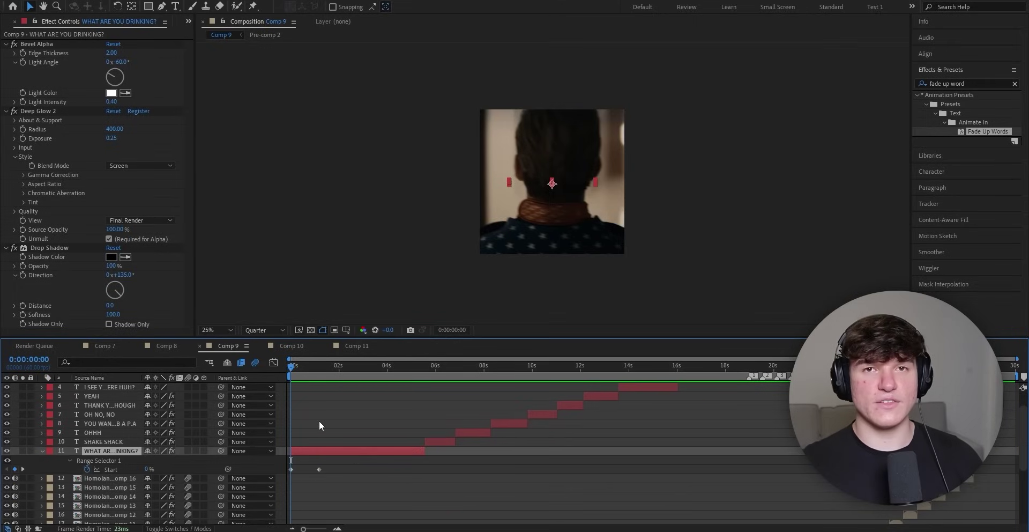
key("space")
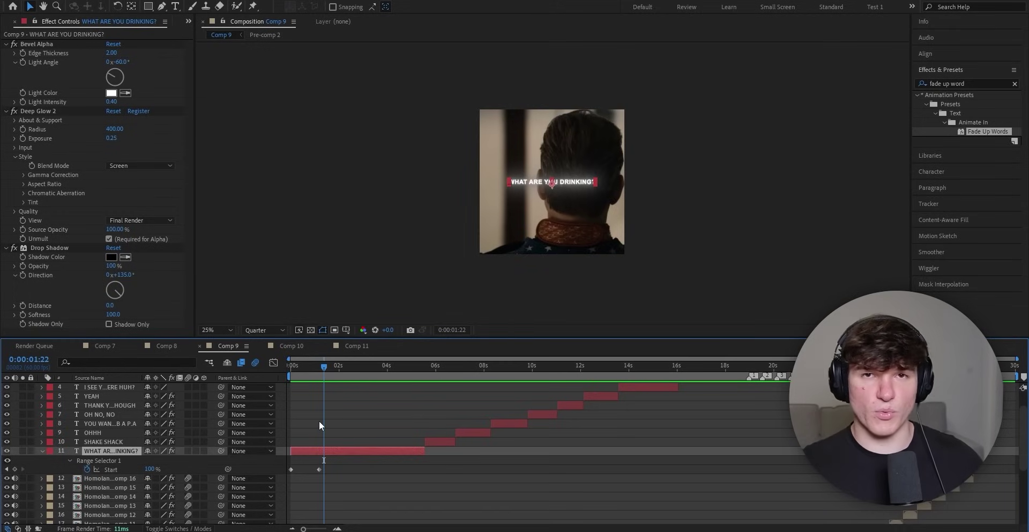
left_click_drag(318, 471, 312, 469)
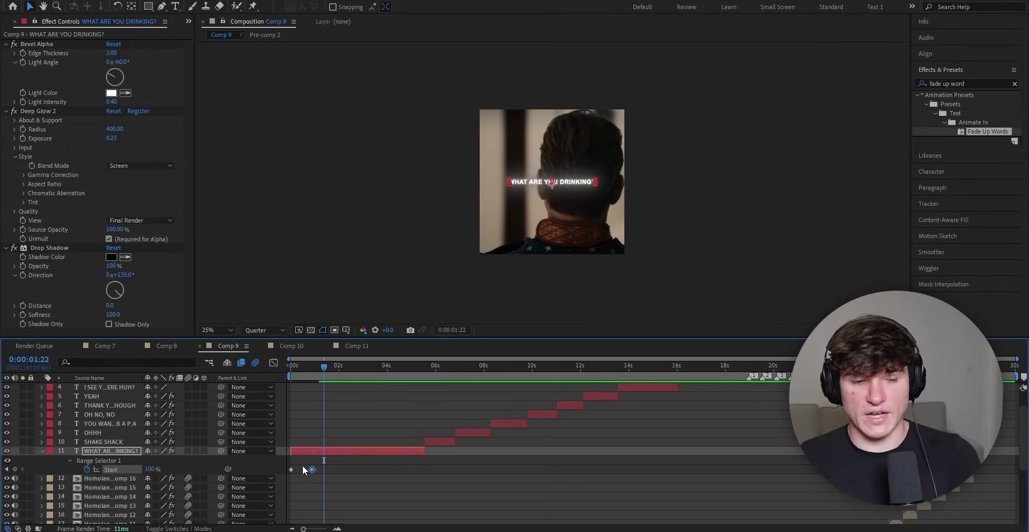
left_click_drag(313, 471, 307, 471)
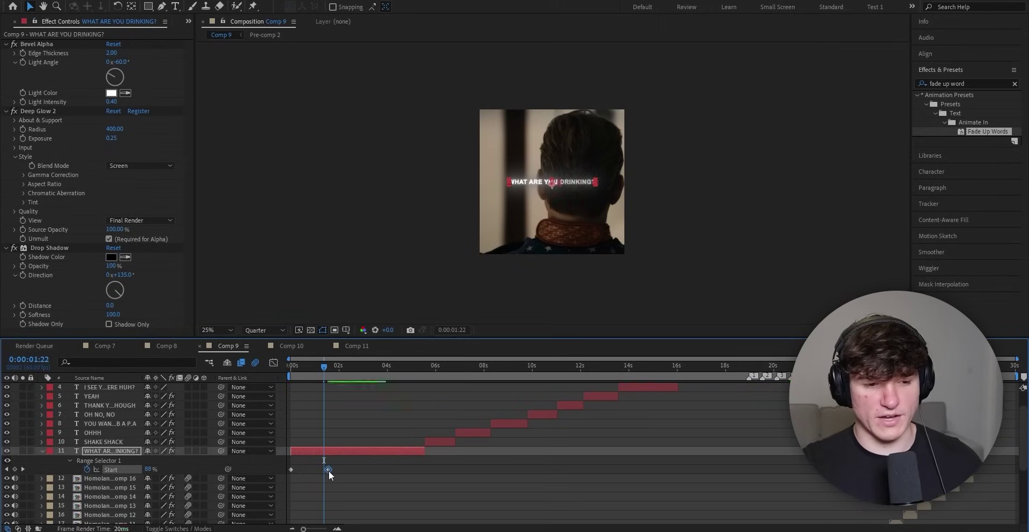
key("Home")
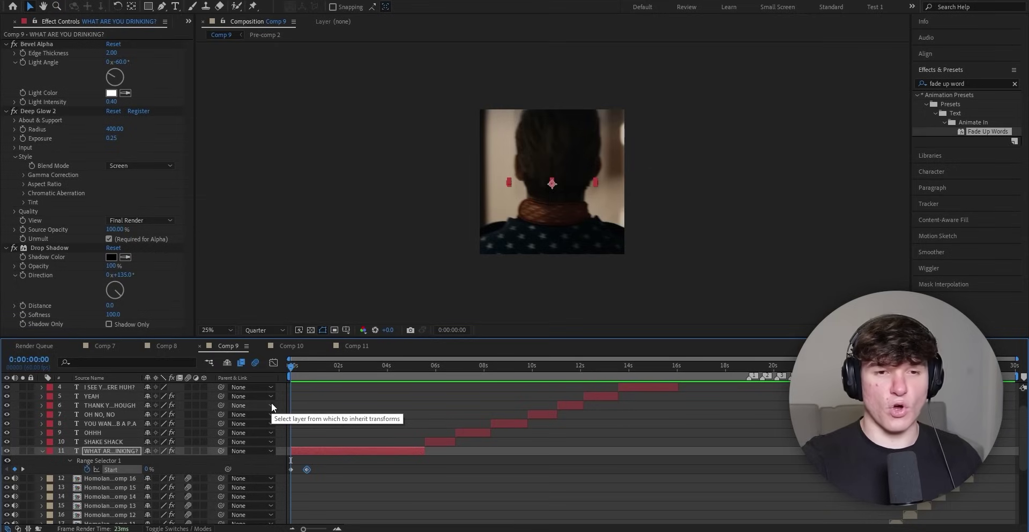
key("space")
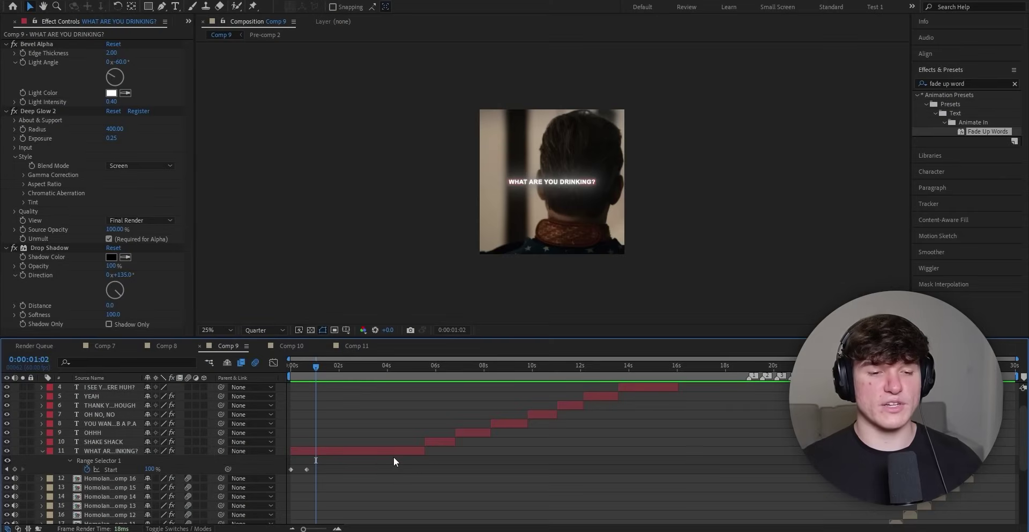
- Fade out the first caption with Opacity keyframes of 100% at 0:00:05:00 and 0% at 0:00:05:33, and preview the fade
left_click(397, 451)
key("t")
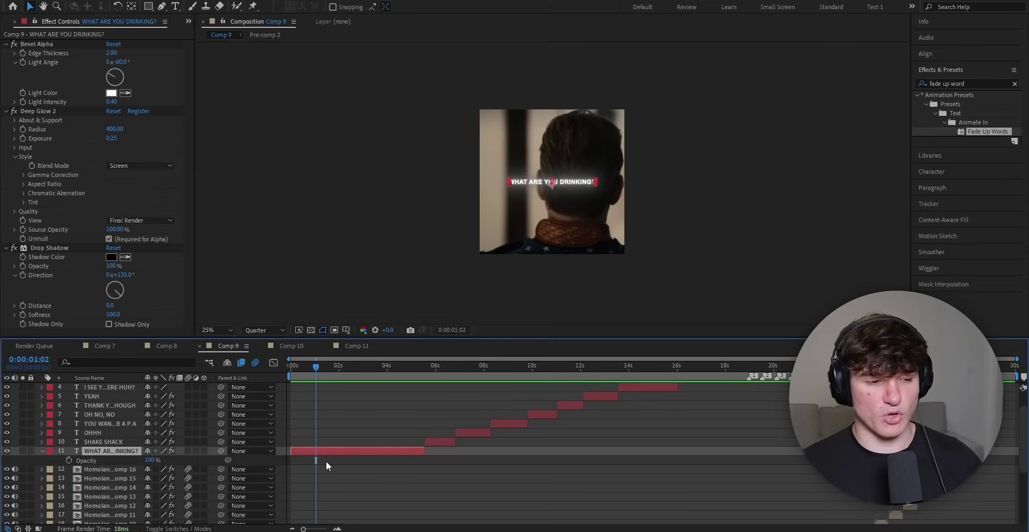
left_click_drag(423, 377, 410, 378)
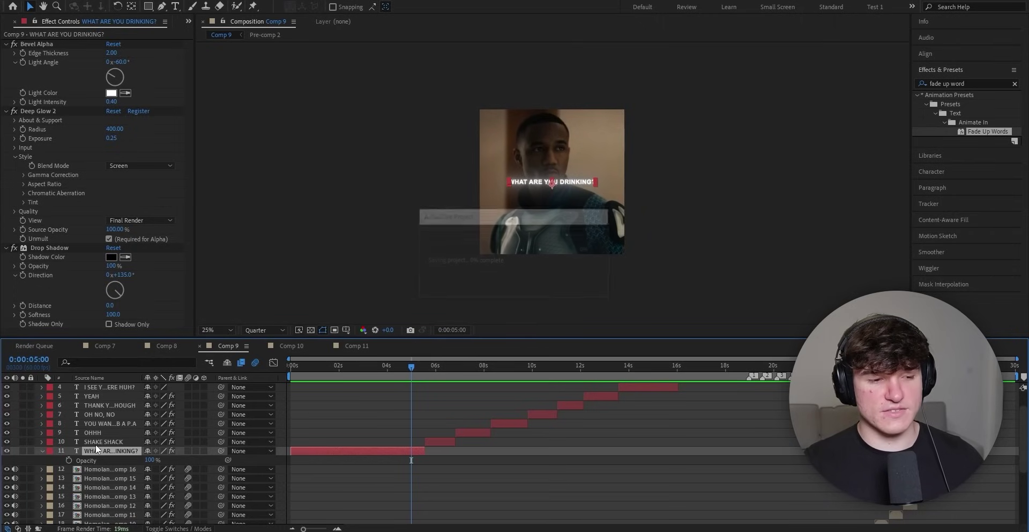
left_click(69, 460)
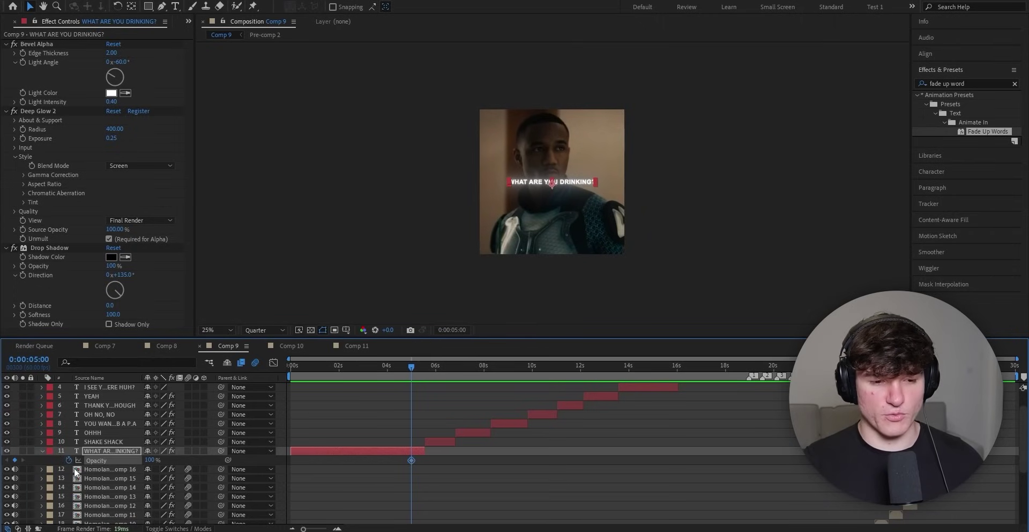
left_click(423, 367)
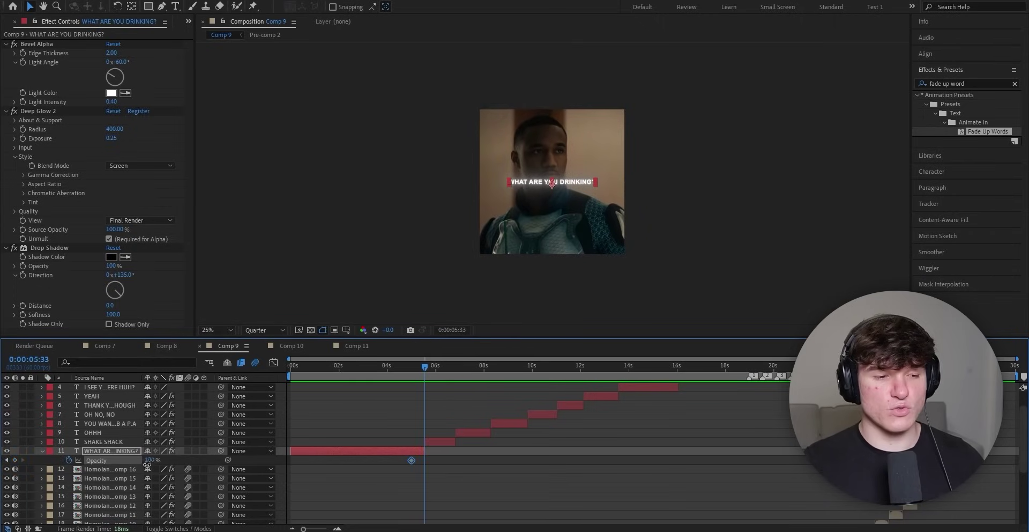
key("Return")
left_click(399, 366)
key("space")
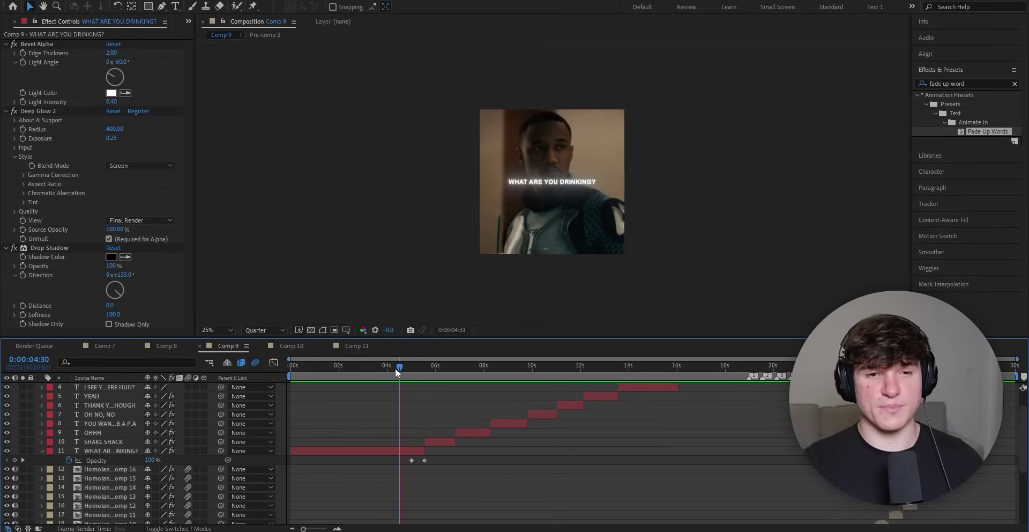
- Find the Increase Tracking text preset and apply it to the WHAT ARE YOU DRINKING? caption at 0:00:00:00
left_click(960, 84)
type("increas")
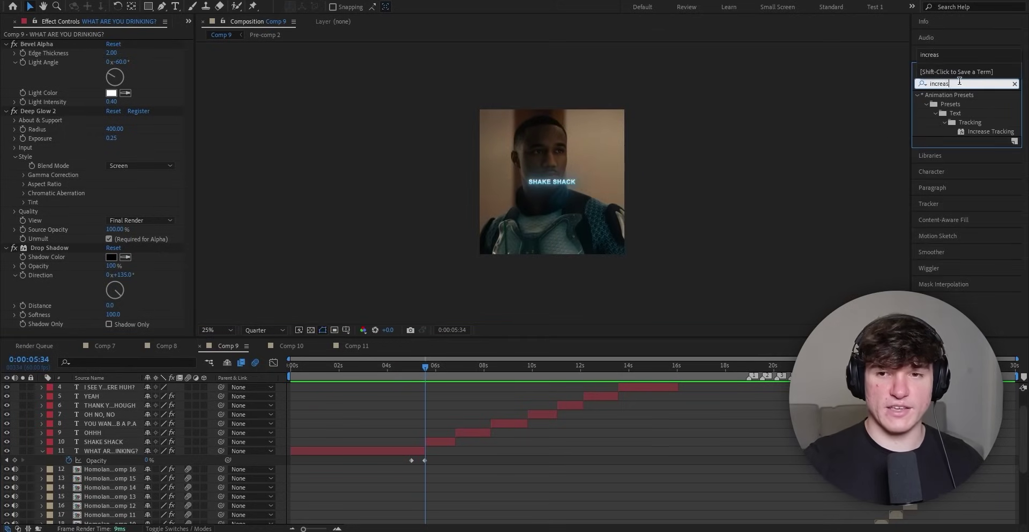
type("e")
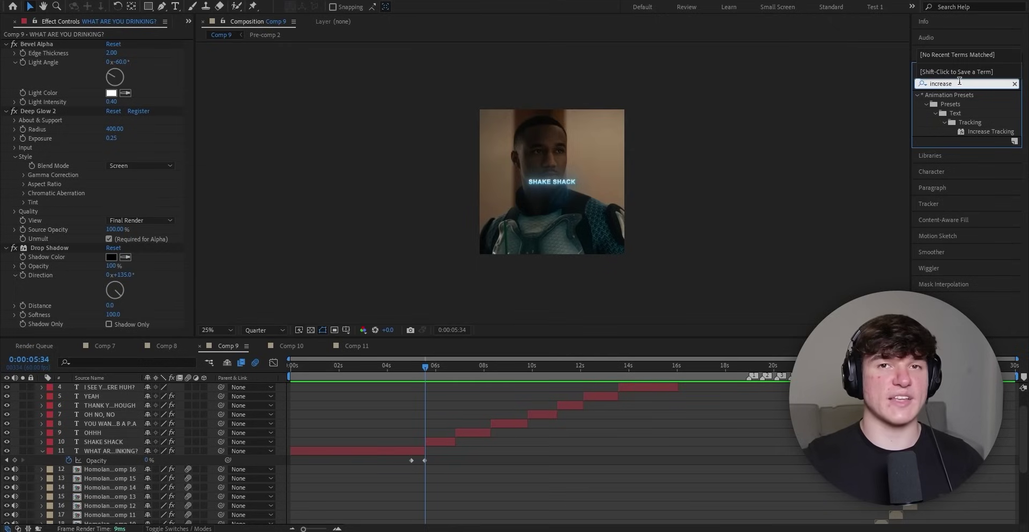
left_click(648, 155)
key("Home")
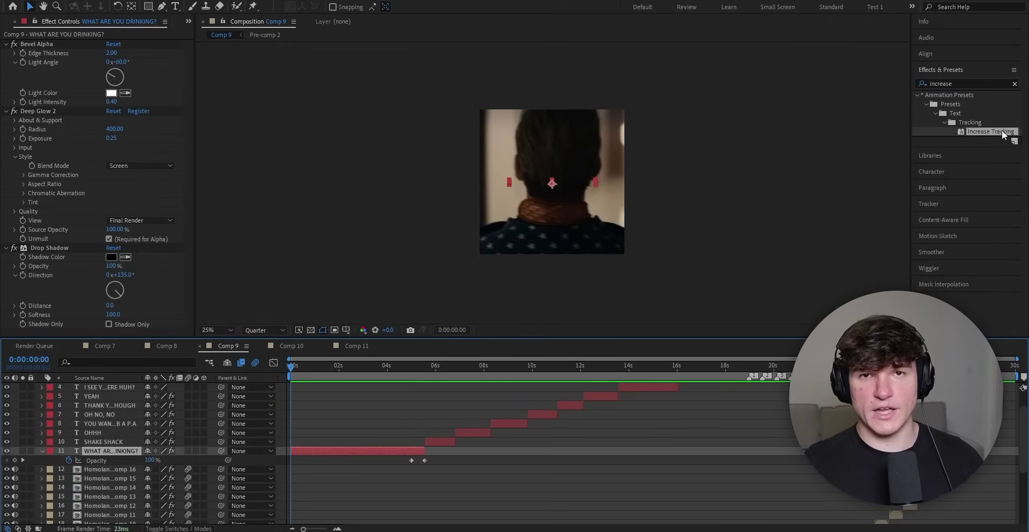
left_click_drag(991, 132, 341, 449)
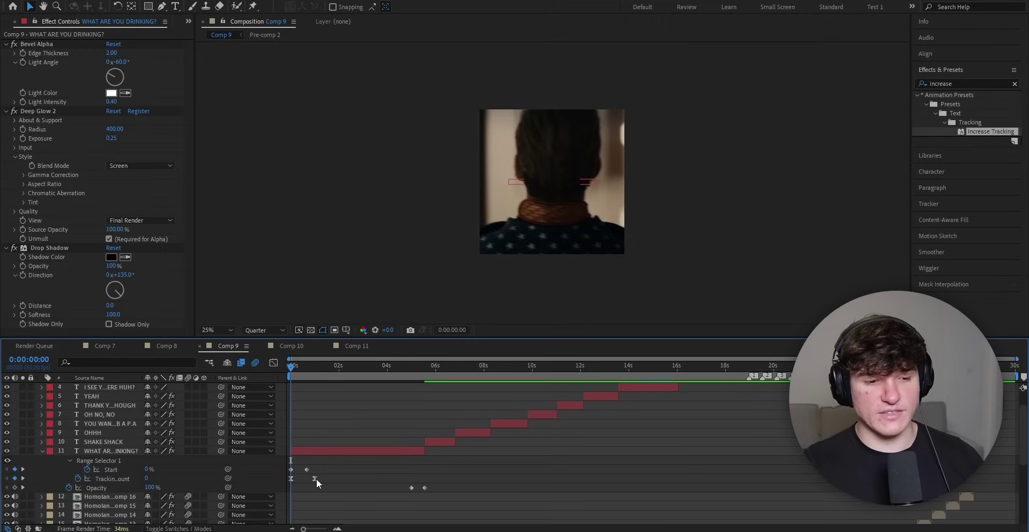
- Stretch the tracking animation by aligning the last Tracking Amount keyframe with the caption's final Opacity keyframe, and go to that keyframe
left_click_drag(315, 478, 429, 485)
left_click(46, 475)
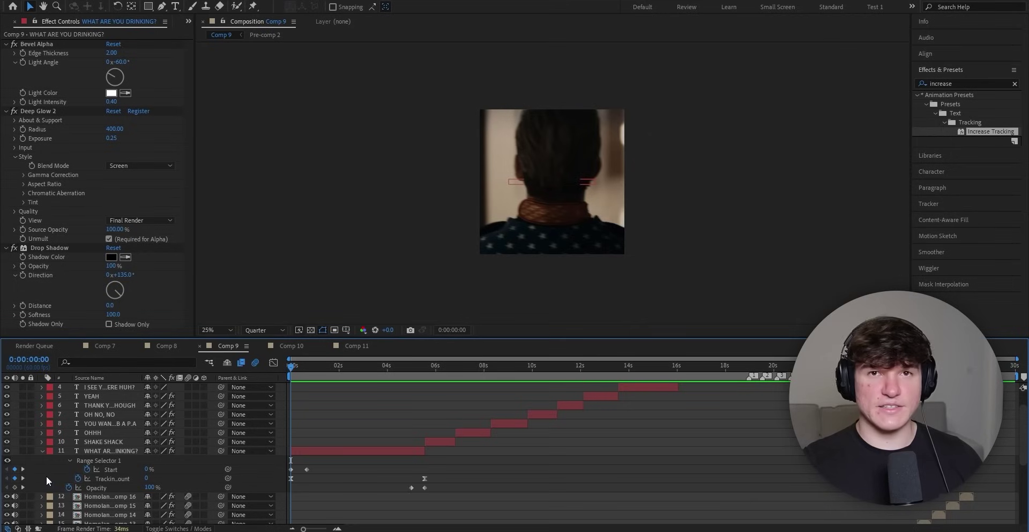
left_click(22, 478)
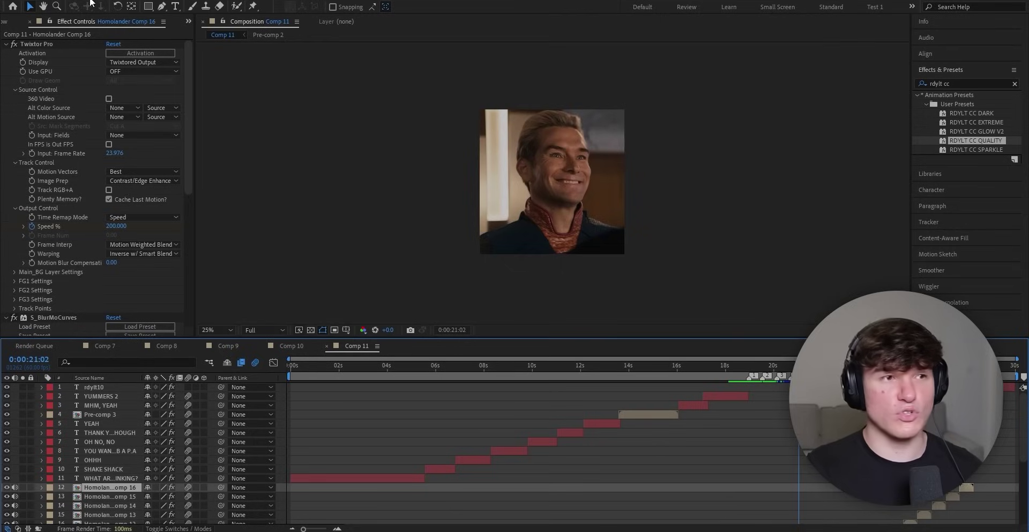
- Add an adjustment layer above the Homolander clips in Comp 11 and duplicate it twice
left_click(90, 2)
mouse_move(107, 7)
left_click(346, 77)
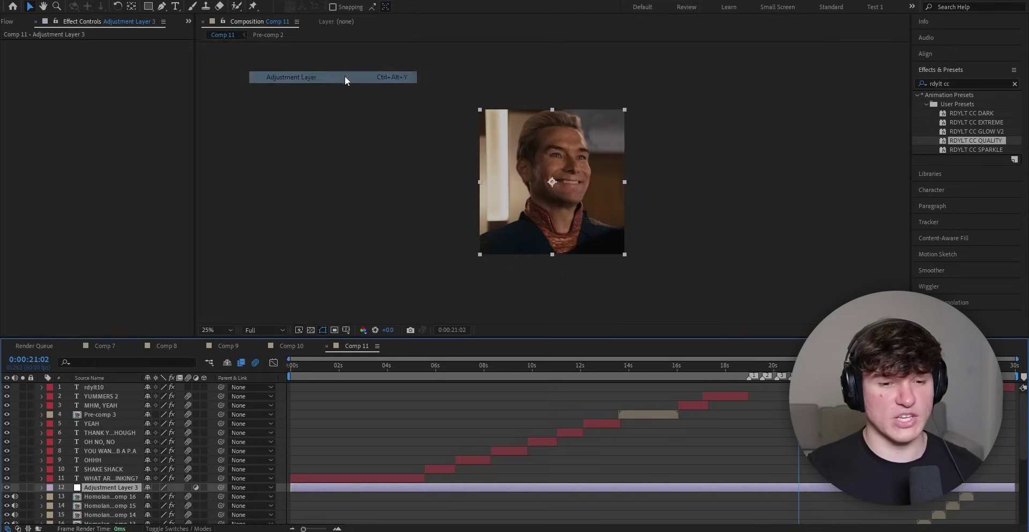
scroll(564, 436, "down", 3)
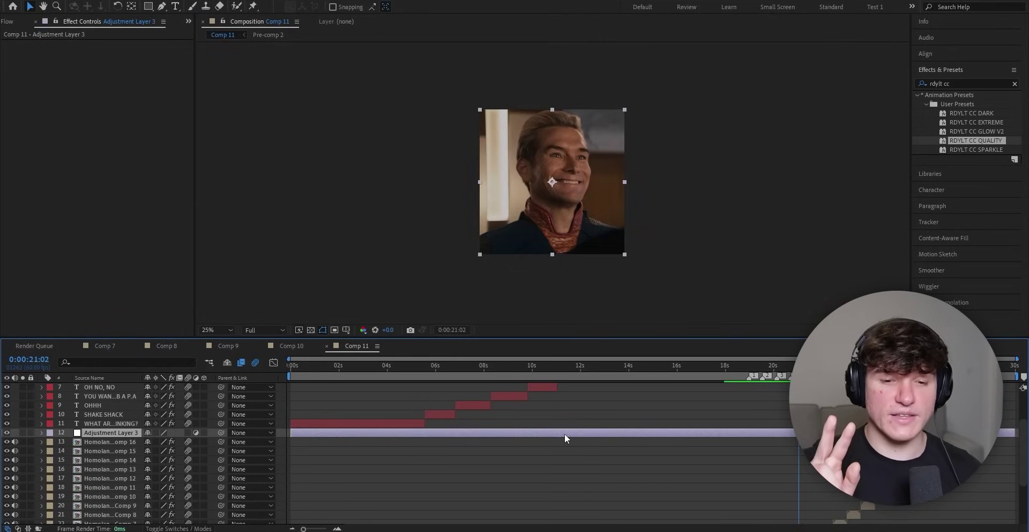
key("ctrl+d")
key("ctrl+d")
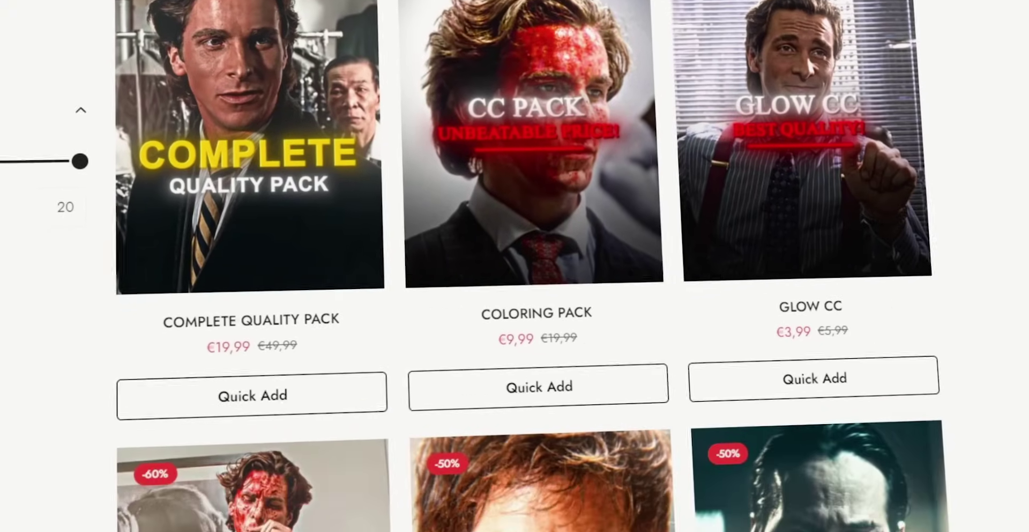
scroll(514, 268, "down", 5)
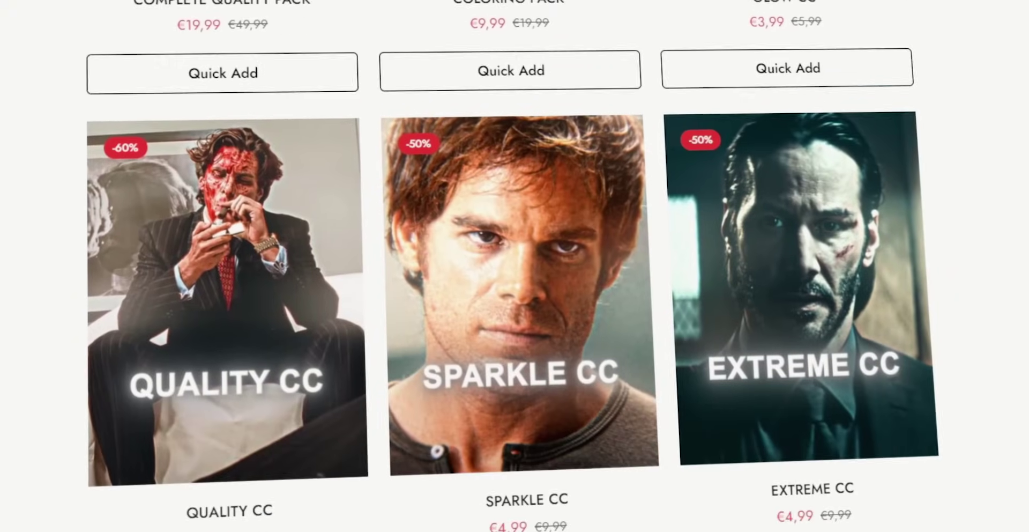
scroll(515, 268, "down", 5)
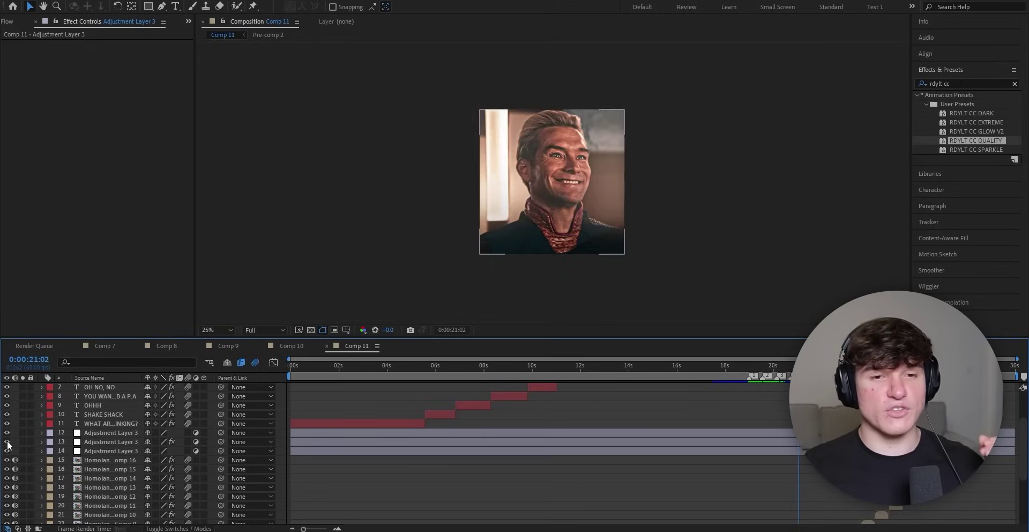
- Apply S_Flicker to the uppermost adjustment layer and set its Amplitude to 0.1 and Rand Freq to 10
key("ctrl+5")
type("s")
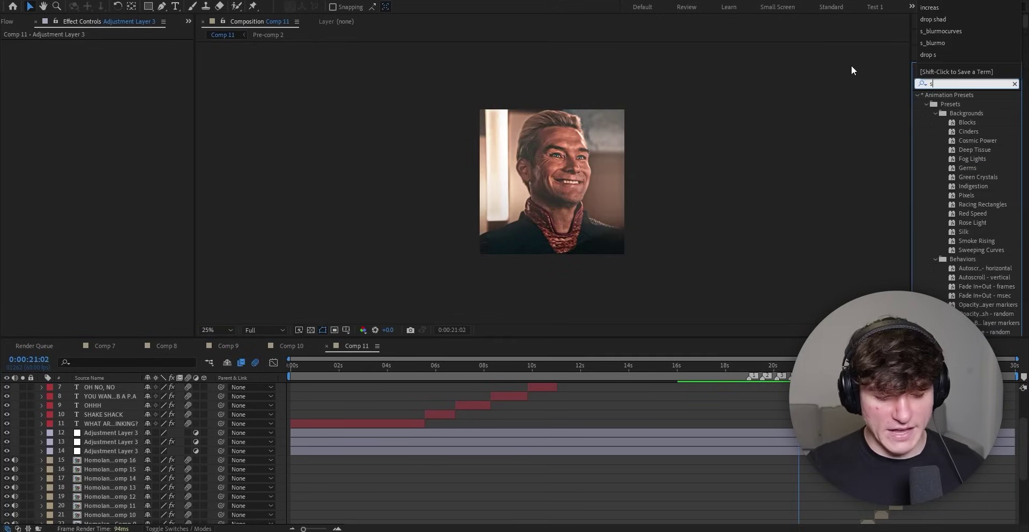
type("_flicker")
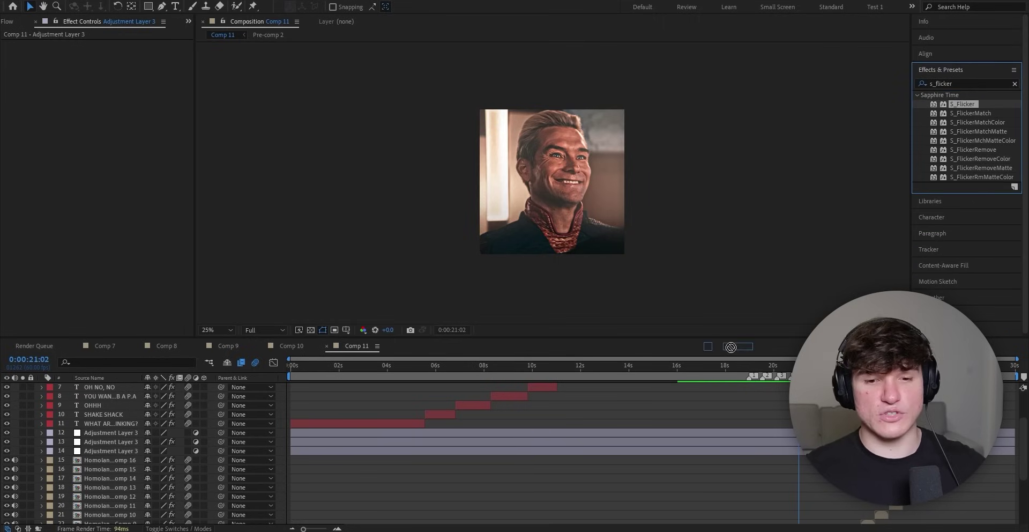
left_click_drag(962, 104, 644, 432)
left_click(116, 71)
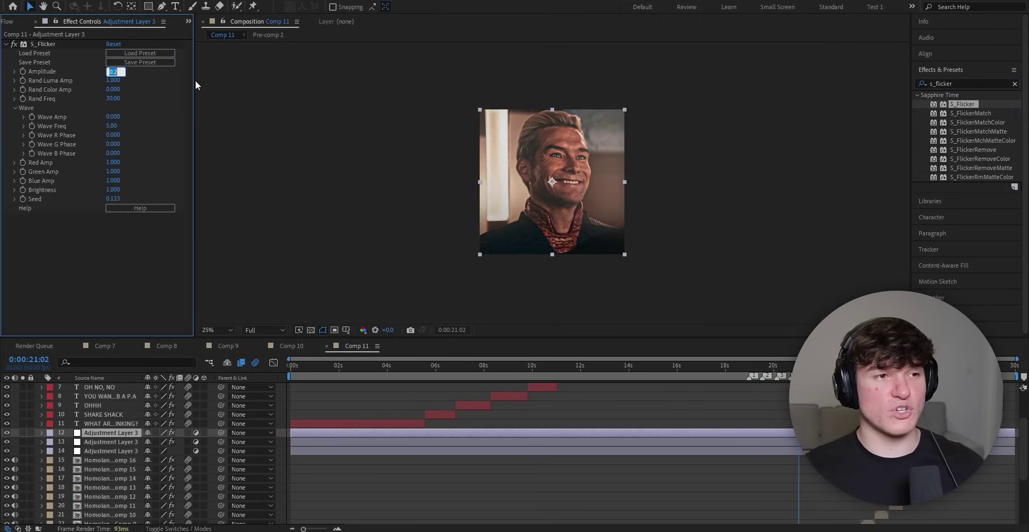
type("0.1")
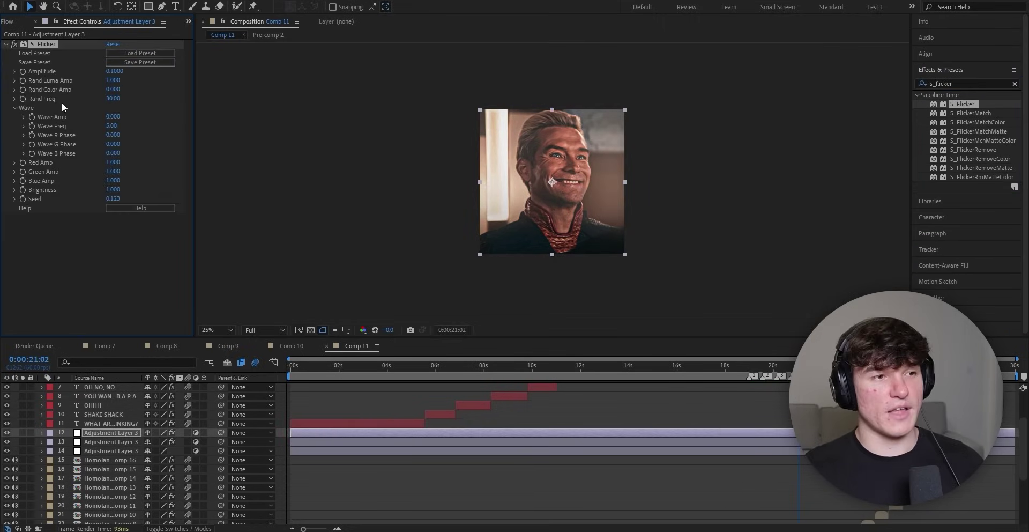
left_click(116, 99)
type("10")
- Apply S_Shake to the lowest adjustment layer with Amplitude 0.2, Frequency 3 and Motion Blur enabled
left_click_drag(952, 84, 632, 484)
type("shake")
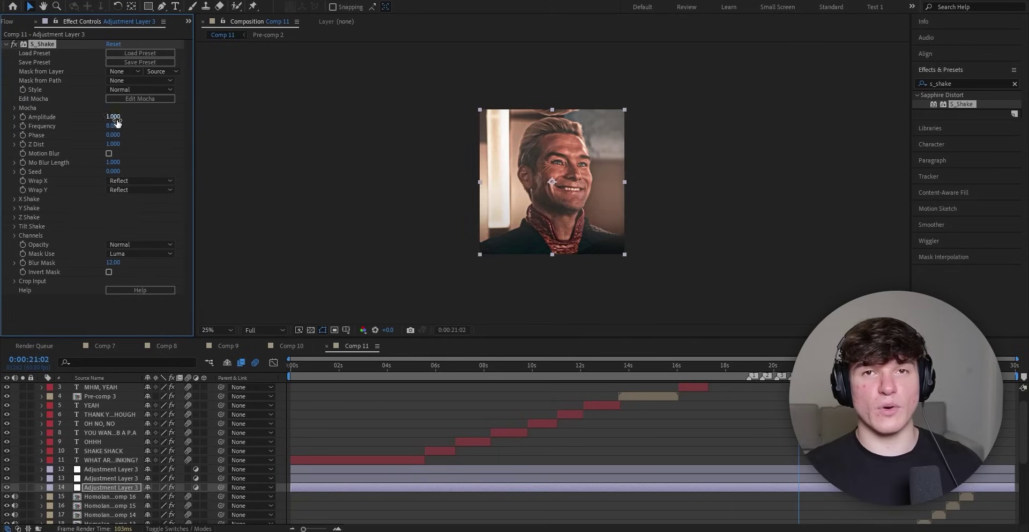
left_click(114, 116)
type("0.2")
key("Return")
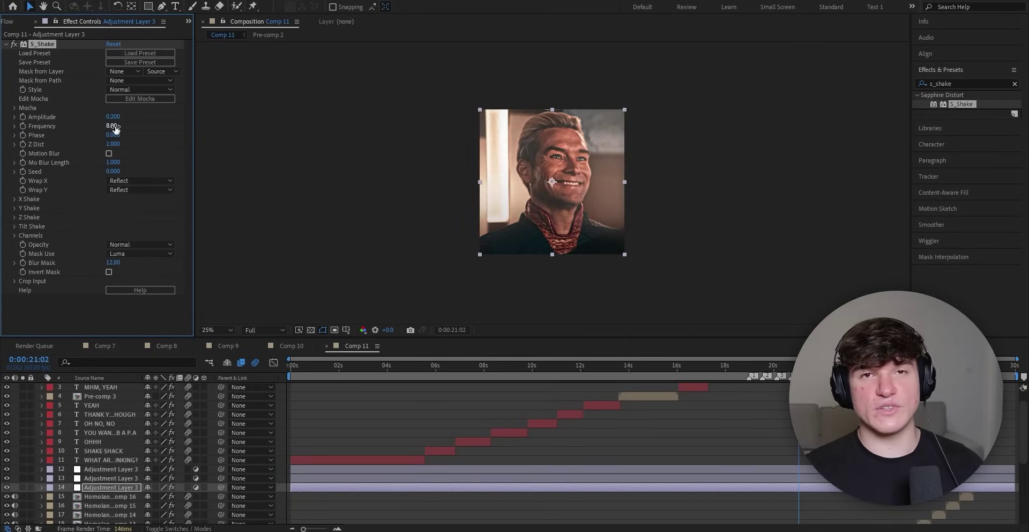
type("3")
key("Return")
left_click(110, 153)
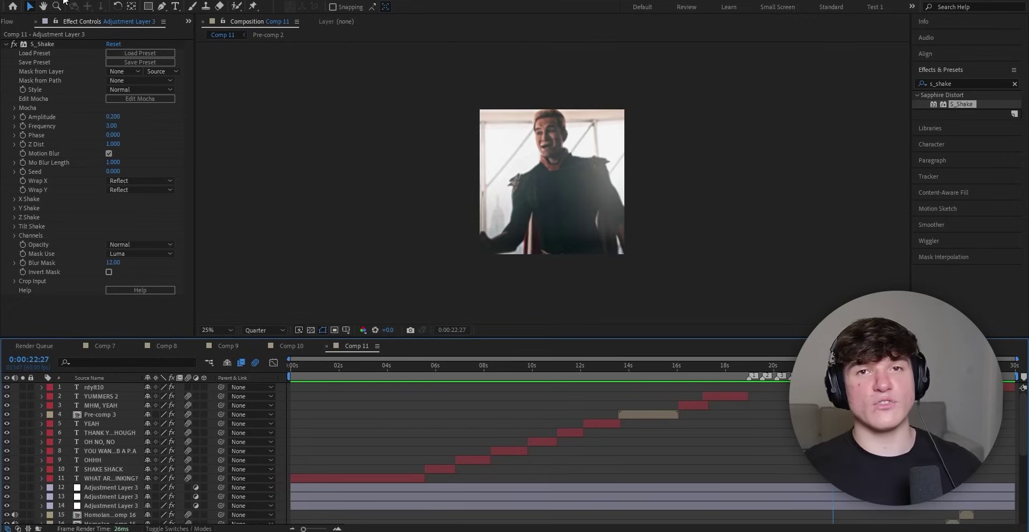
- Add Comp 11 to the render queue and open the output file destination dialog for its H.264 render
left_click(66, 1)
left_click(98, 85)
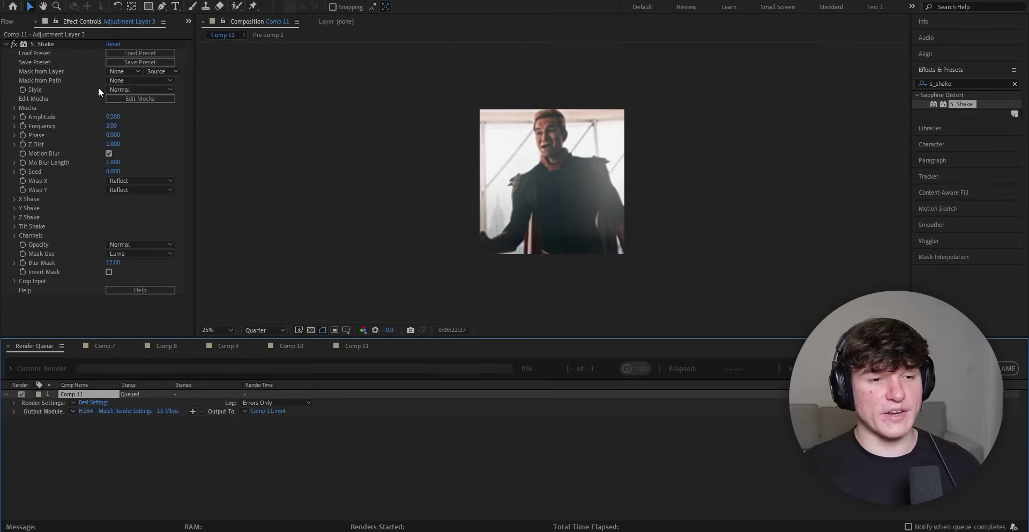
left_click(273, 413)
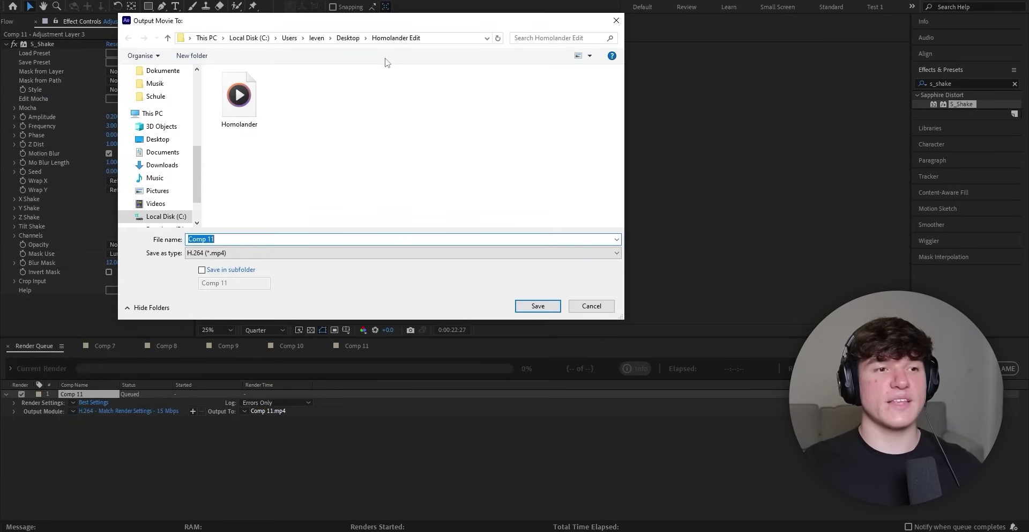